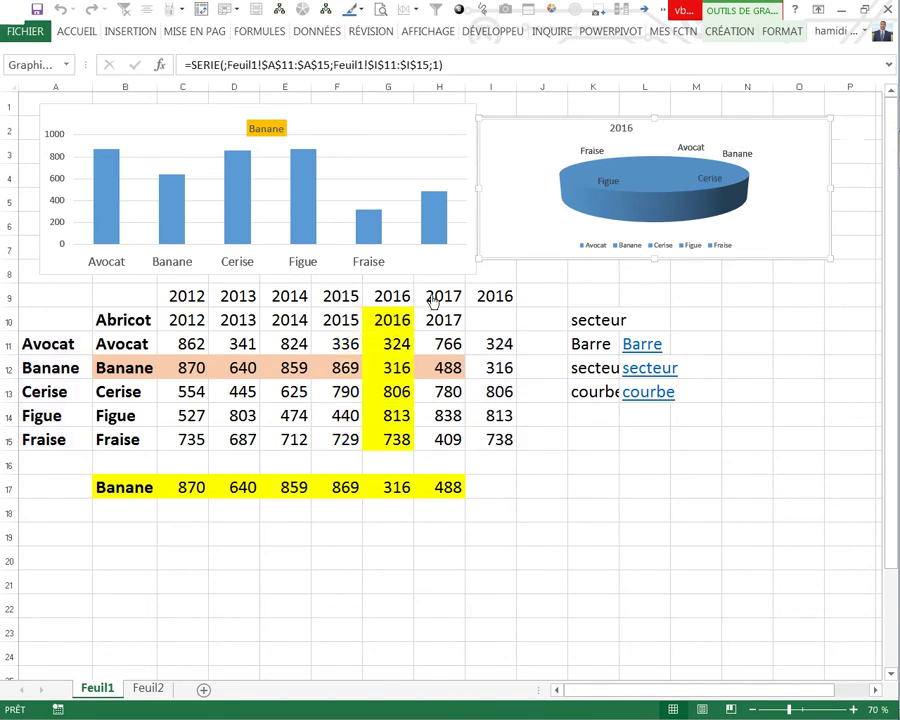
Step: Move the yellow highlight to 2017 and turn the second chart into a 'courbe' line chart
{"action": "left_click", "coordinate": [612, 502]}
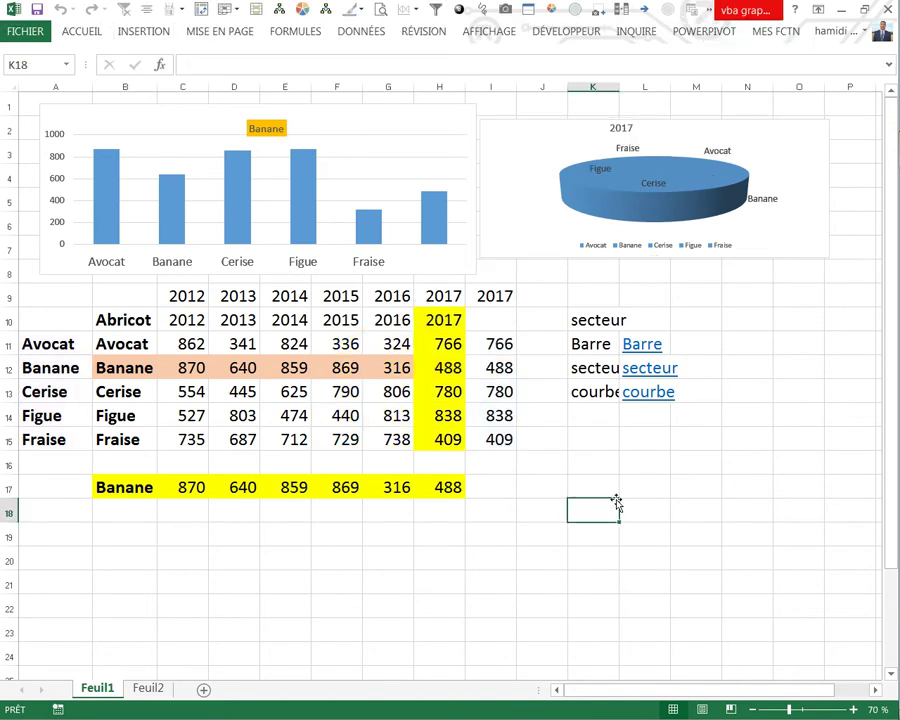
{"action": "mouse_move", "coordinate": [643, 400]}
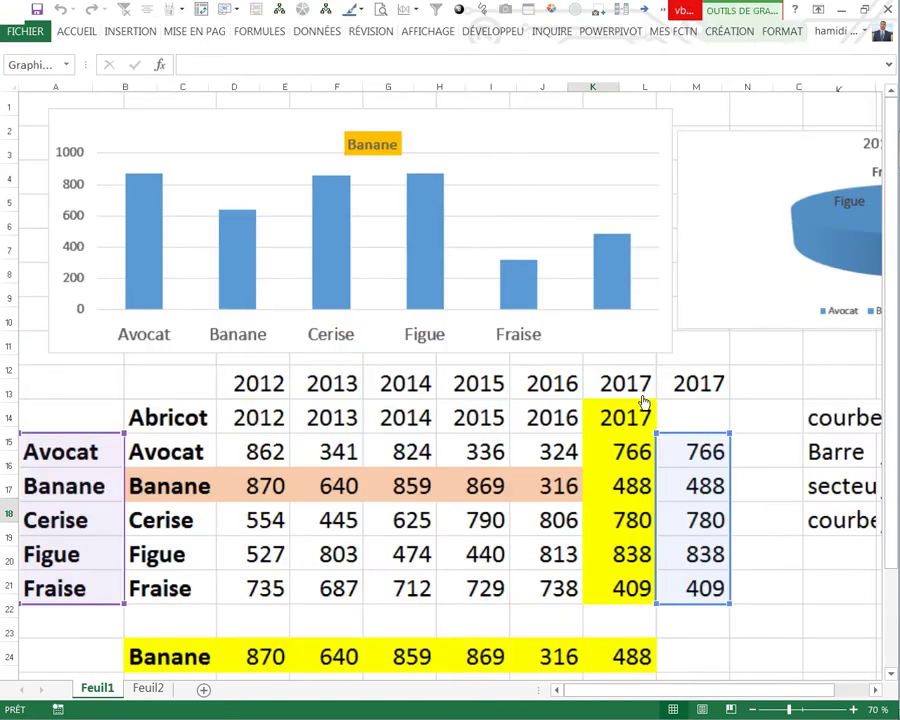
{"action": "mouse_move", "coordinate": [652, 378]}
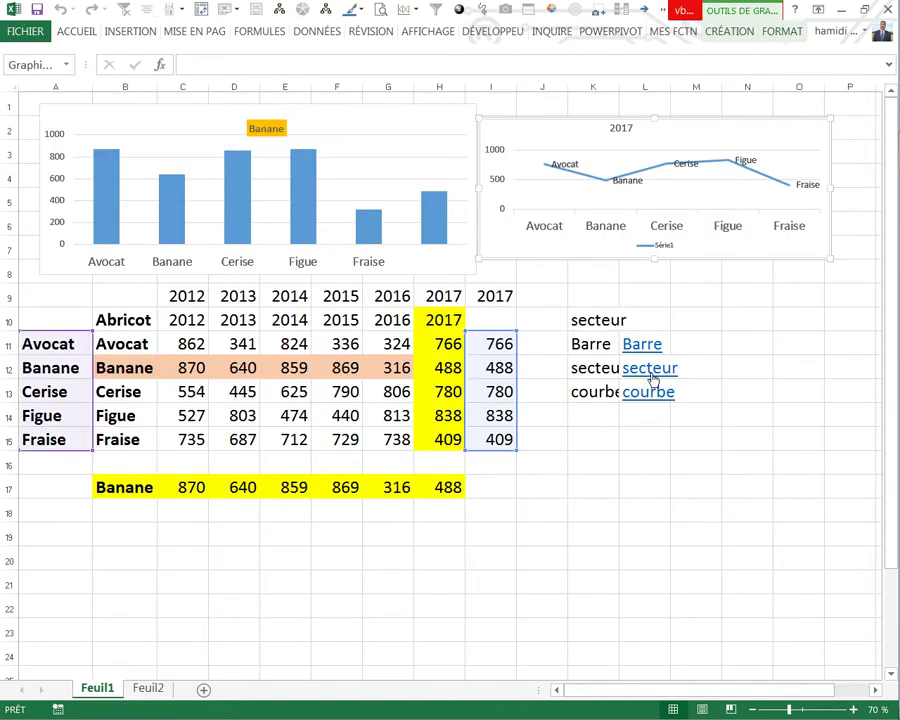
{"action": "mouse_move", "coordinate": [650, 350]}
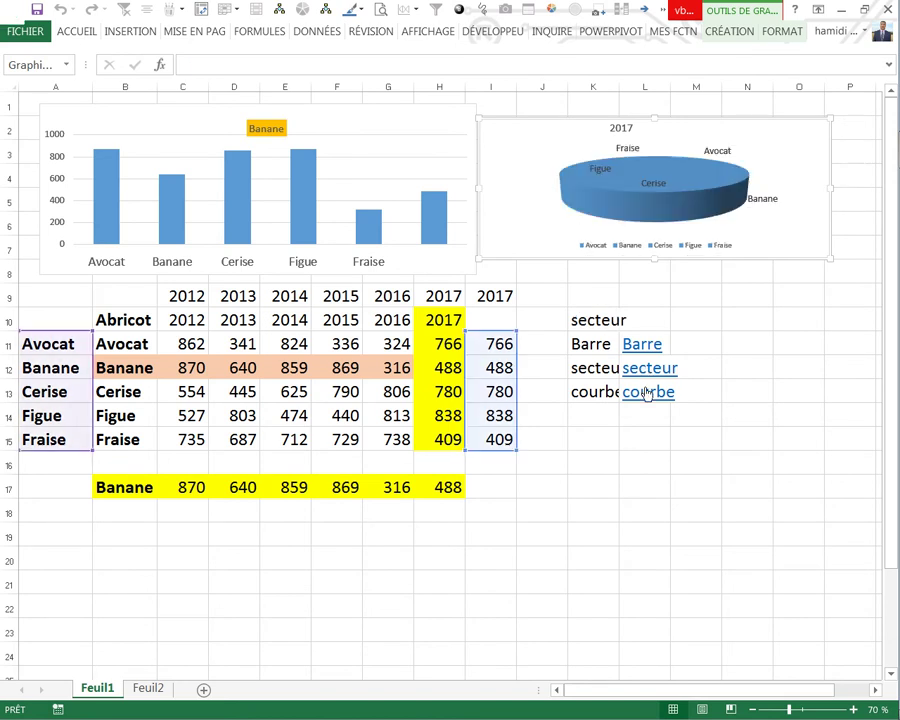
{"action": "left_click", "coordinate": [622, 458]}
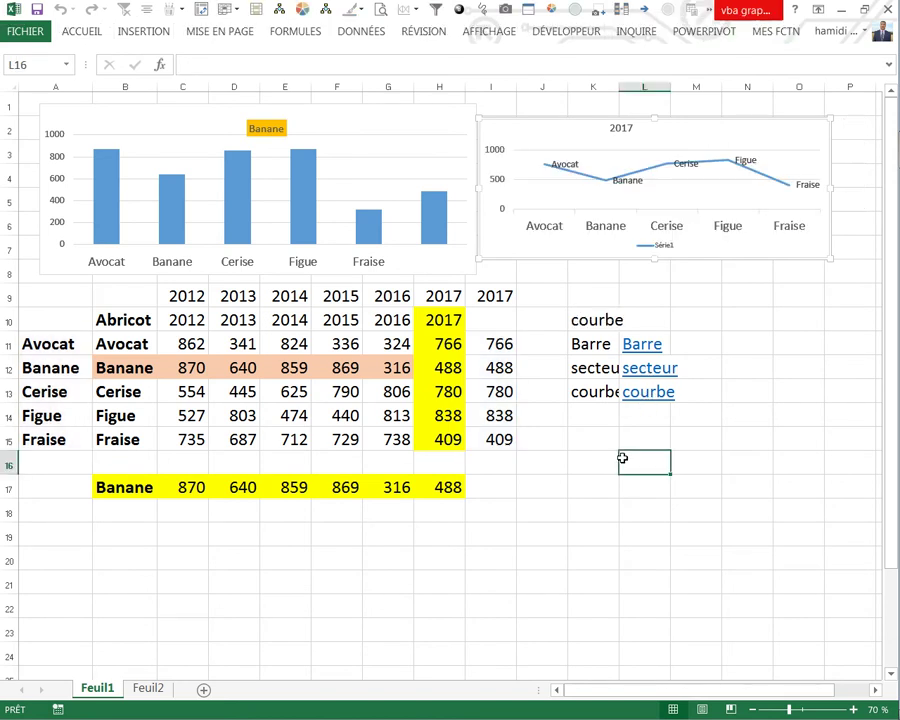
Step: Copy the fruit sales table A10:H15
{"action": "mouse_move", "coordinate": [60, 344]}
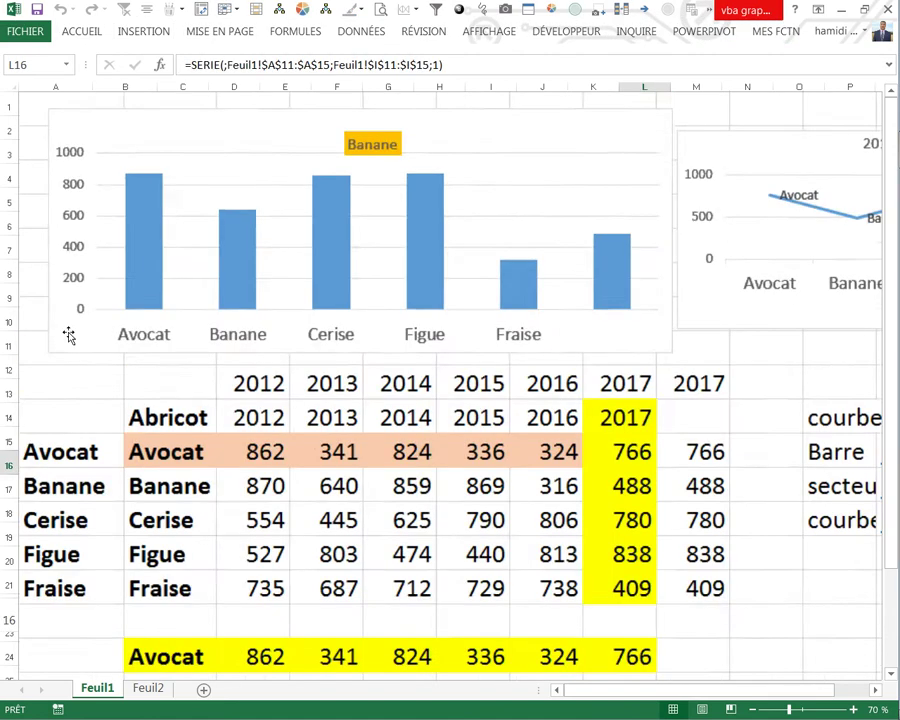
{"action": "mouse_move", "coordinate": [70, 367]}
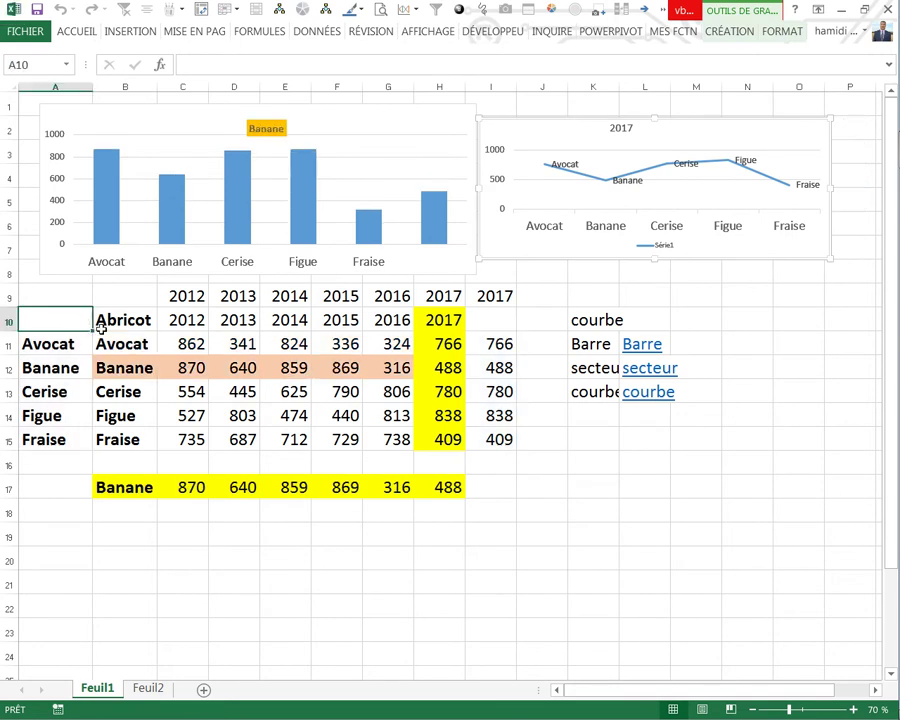
{"action": "mouse_move", "coordinate": [101, 328]}
{"action": "left_mouse_down"}
{"action": "mouse_move", "coordinate": [388, 443]}
{"action": "mouse_move", "coordinate": [444, 437]}
{"action": "left_mouse_up"}
{"action": "key", "text": "ctrl+c"}
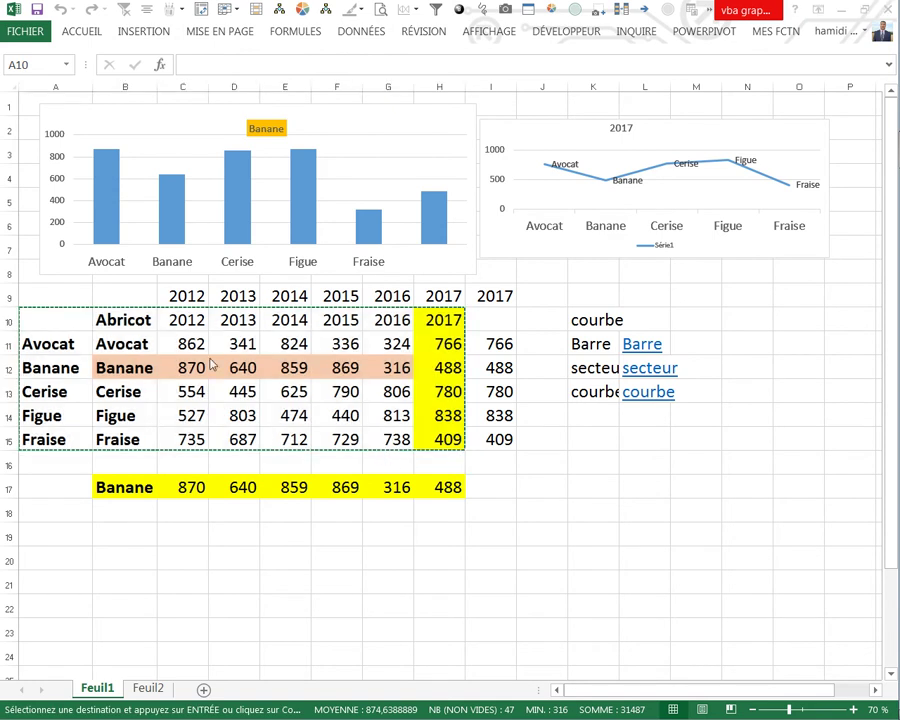
Step: Paste the table as values only into B9 of a new blank workbook
{"action": "key", "text": "ctrl+n"}
{"action": "right_click", "coordinate": [116, 246]}
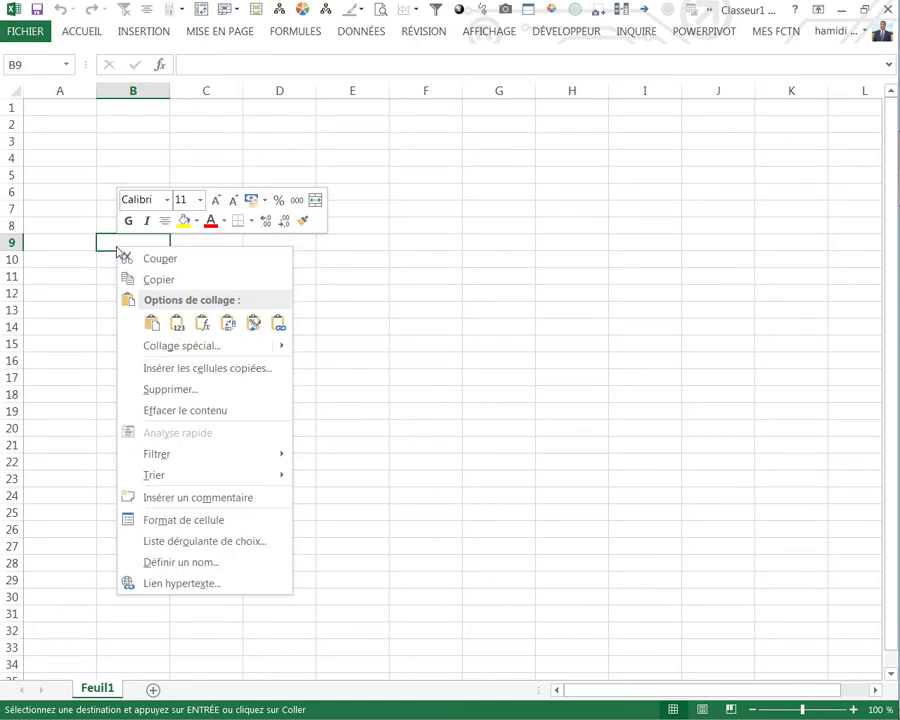
{"action": "left_click", "coordinate": [182, 340]}
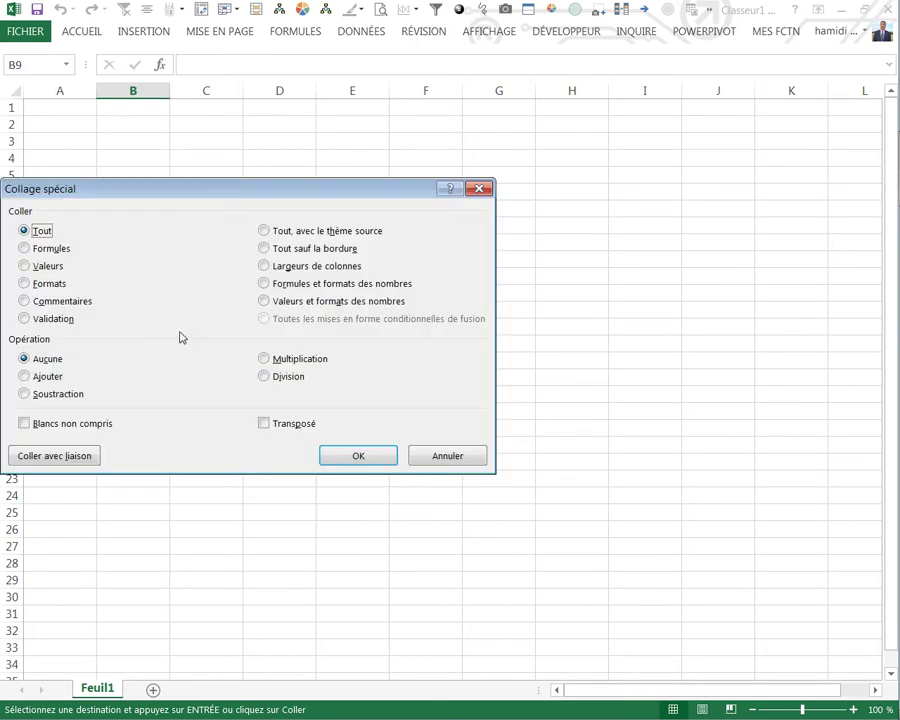
{"action": "left_click", "coordinate": [25, 265]}
{"action": "left_click", "coordinate": [357, 456]}
{"action": "left_click", "coordinate": [356, 444]}
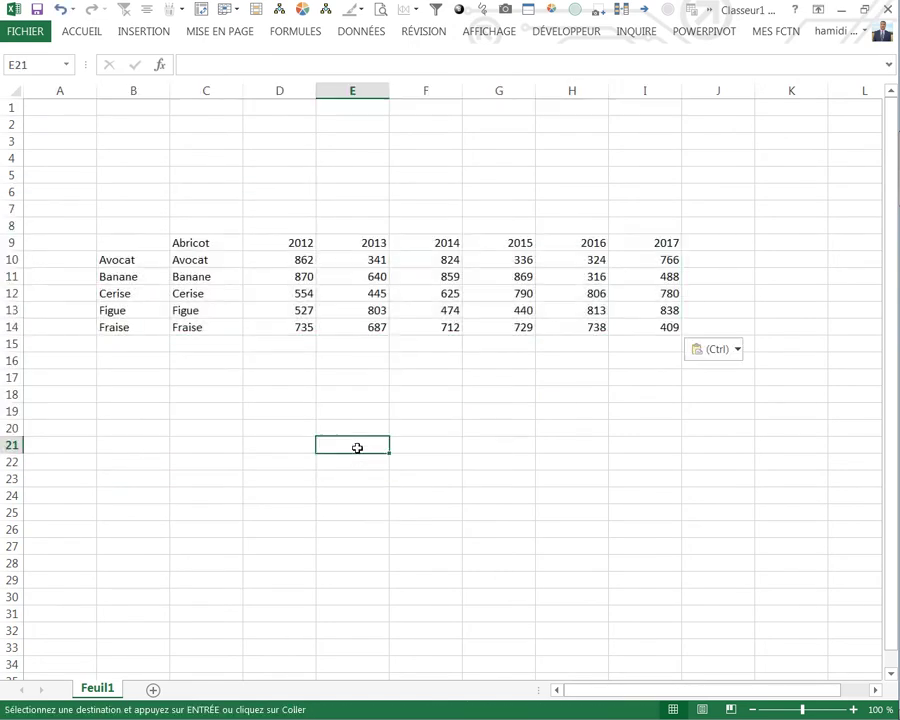
Step: Enter the header 'produit' in cell B9
{"action": "left_click", "coordinate": [148, 238]}
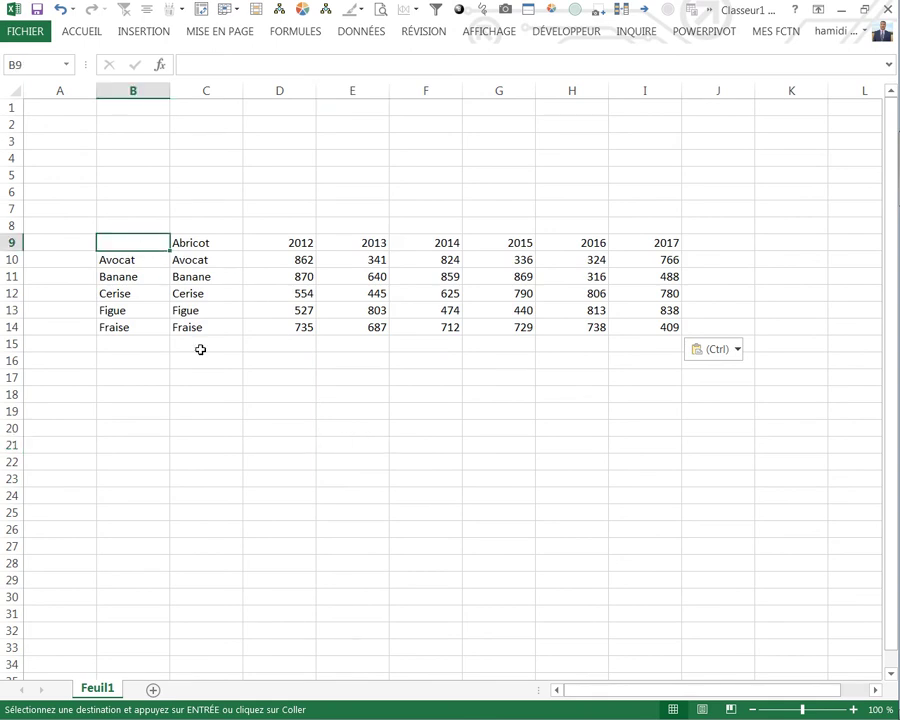
{"action": "type", "text": "pro"}
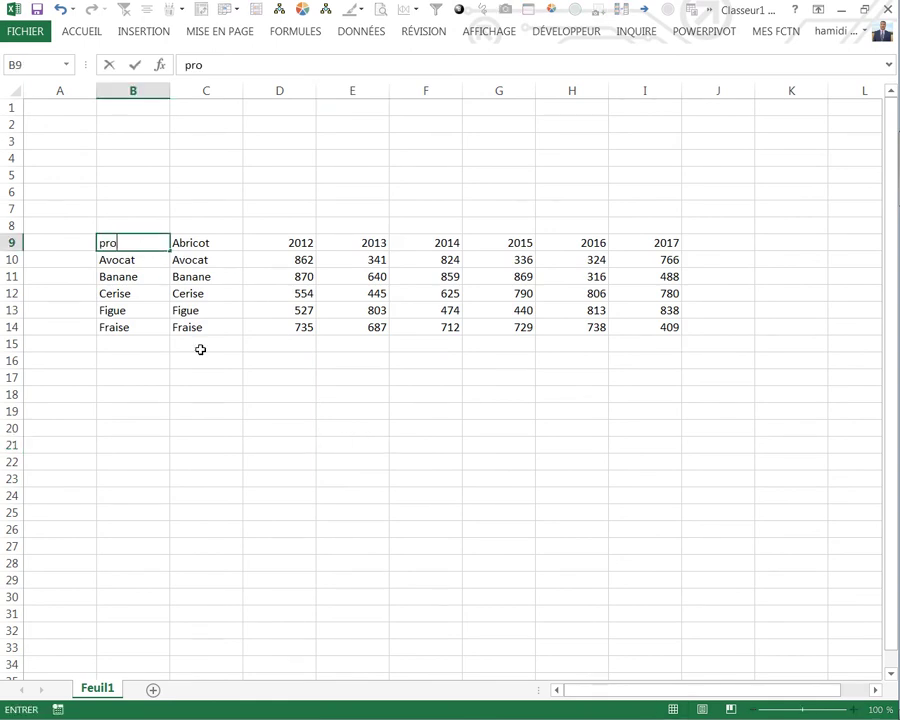
{"action": "type", "text": "duit"}
{"action": "left_click", "coordinate": [233, 362]}
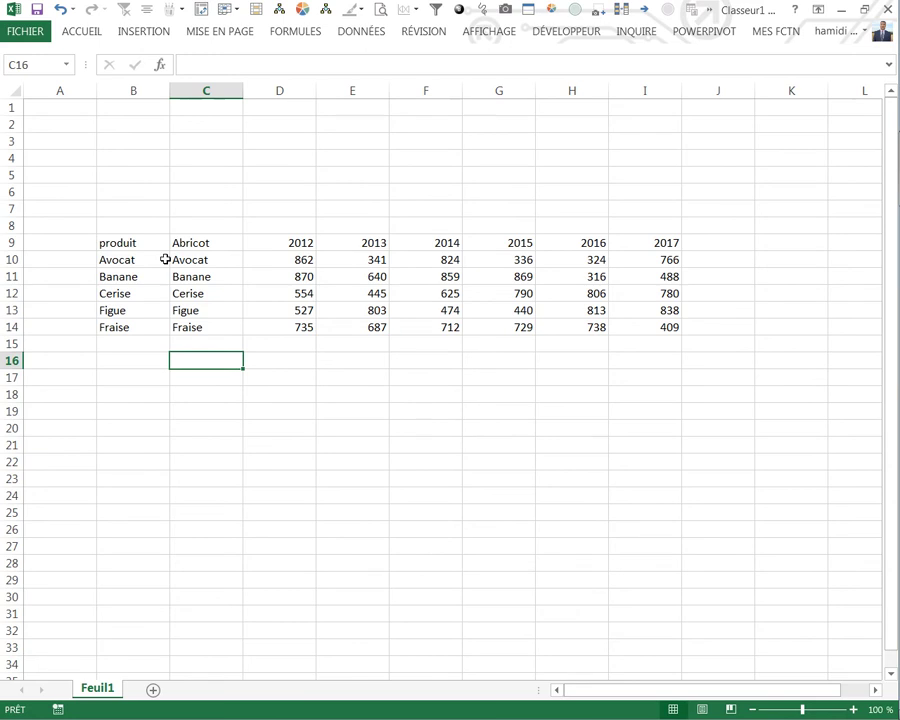
Step: Clear the duplicate product names from column B (B9:B14)
{"action": "left_click", "coordinate": [272, 242]}
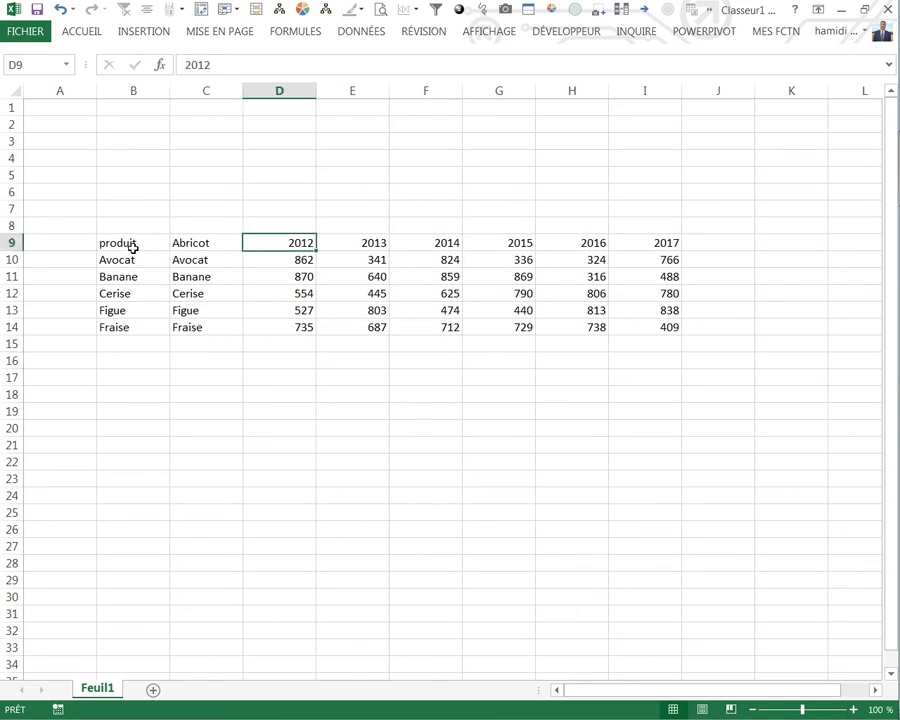
{"action": "left_click_drag", "start_coordinate": [132, 245], "coordinate": [133, 344]}
{"action": "key", "text": "Delete"}
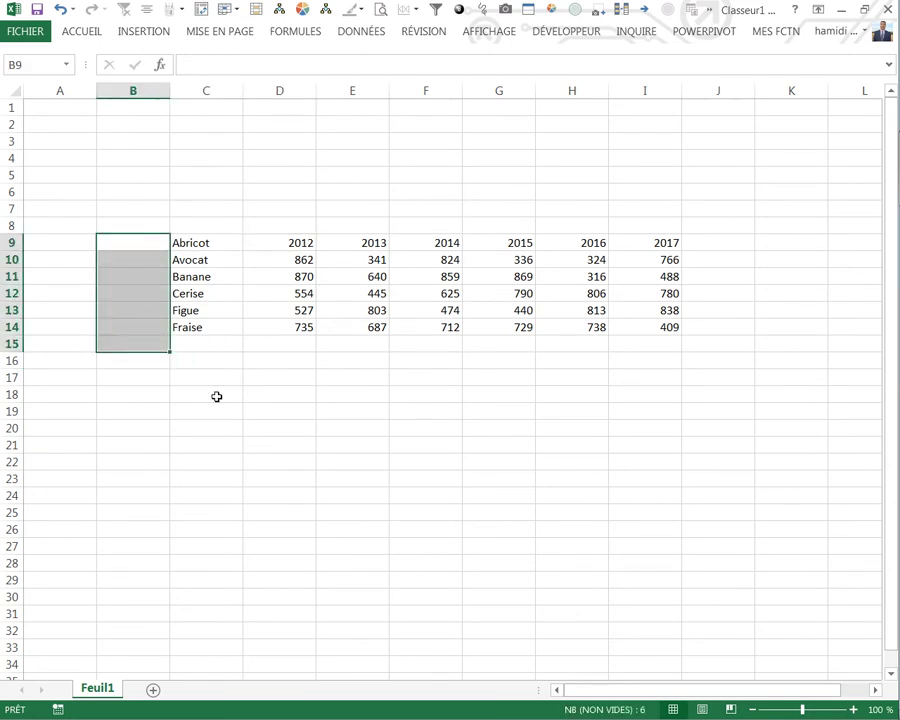
{"action": "left_click", "coordinate": [216, 394]}
Step: Save and close the vba graph workbook
{"action": "left_click", "coordinate": [287, 561]}
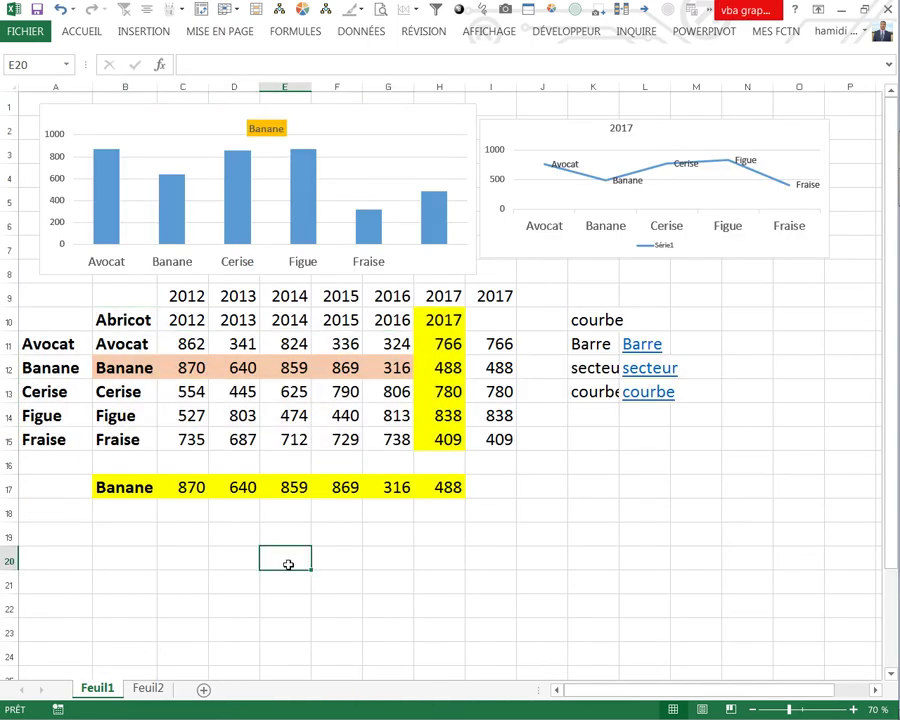
{"action": "key", "text": "ctrl+w"}
{"action": "left_click", "coordinate": [386, 398]}
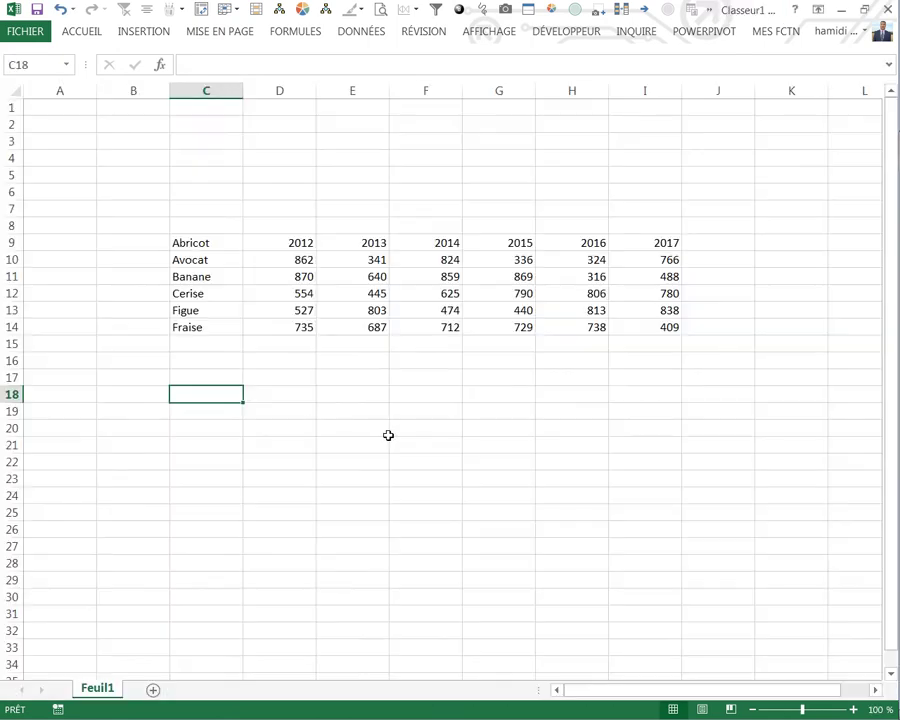
{"action": "left_click", "coordinate": [386, 432]}
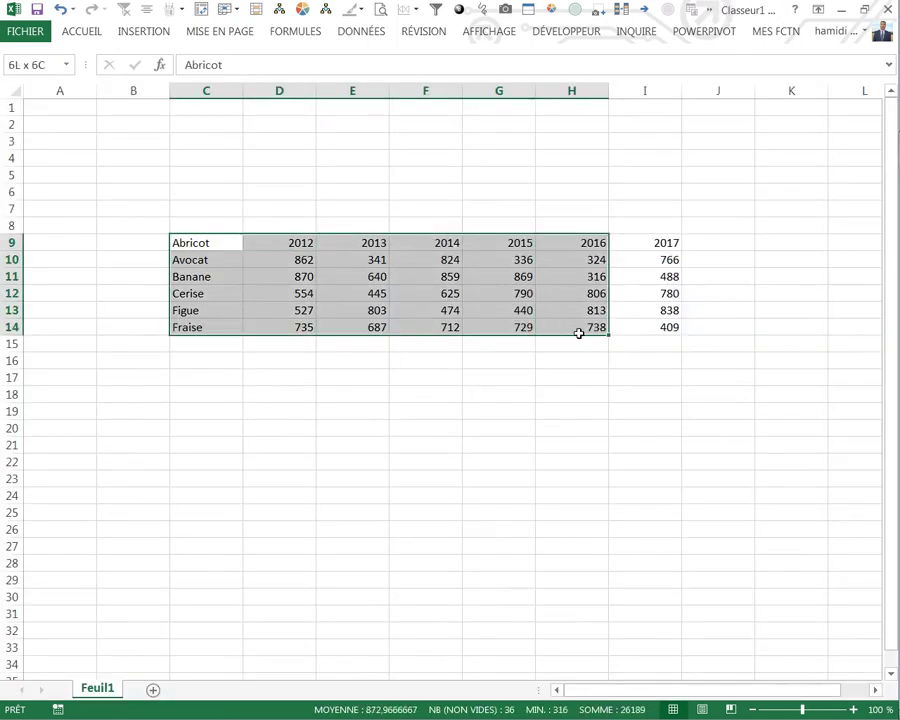
Step: Enlarge the C9:I14 table text to 18-point font
{"action": "left_click_drag", "start_coordinate": [235, 243], "coordinate": [660, 328]}
{"action": "right_click", "coordinate": [604, 277]}
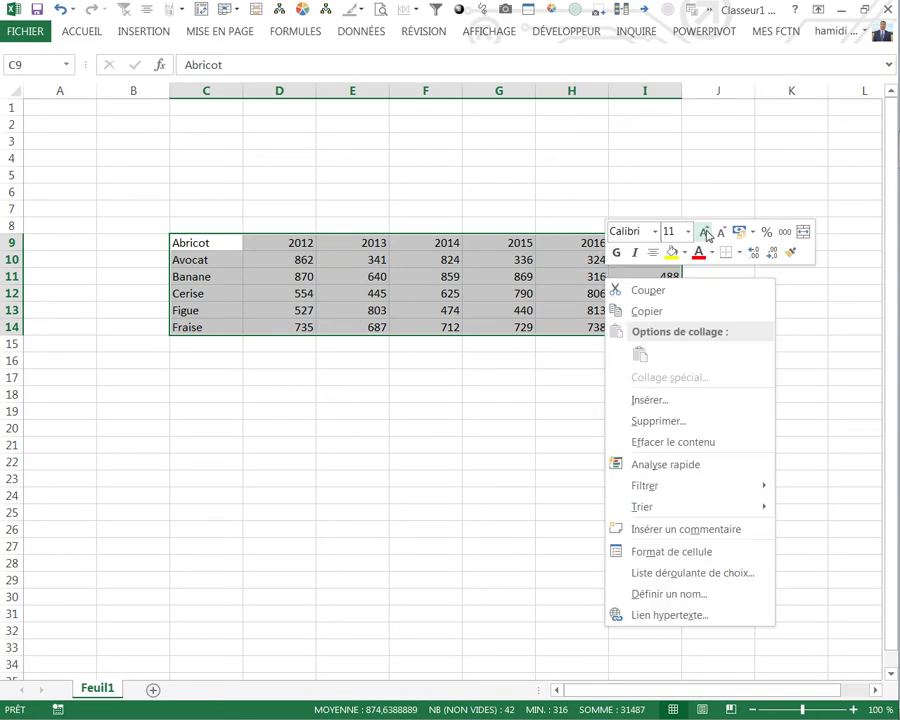
{"action": "left_click", "coordinate": [704, 232]}
{"action": "left_click", "coordinate": [704, 232]}
{"action": "left_click", "coordinate": [704, 232]}
{"action": "left_click", "coordinate": [704, 232]}
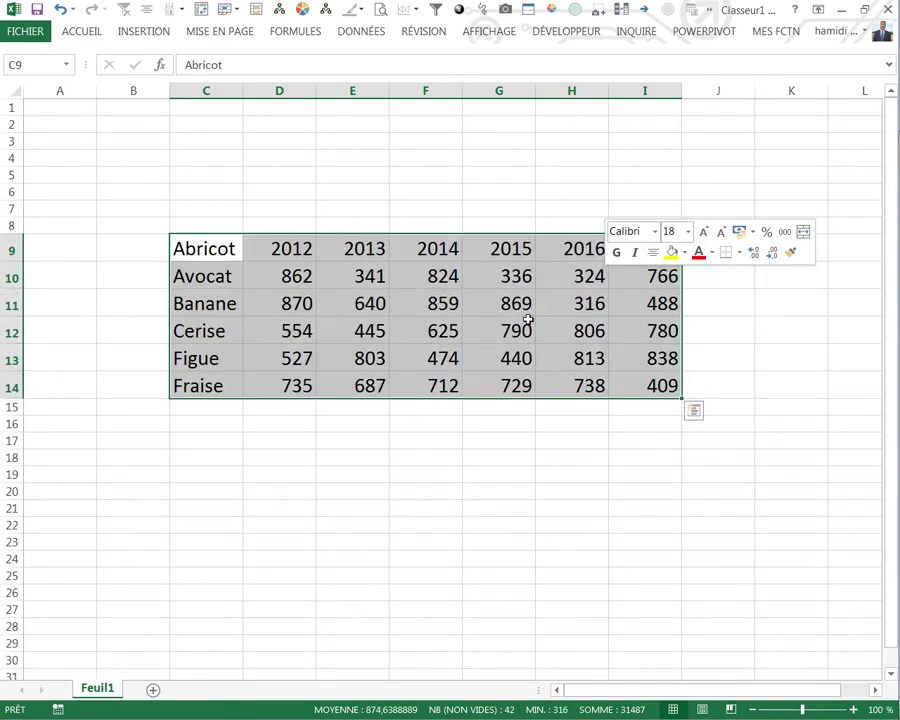
{"action": "left_click", "coordinate": [450, 380]}
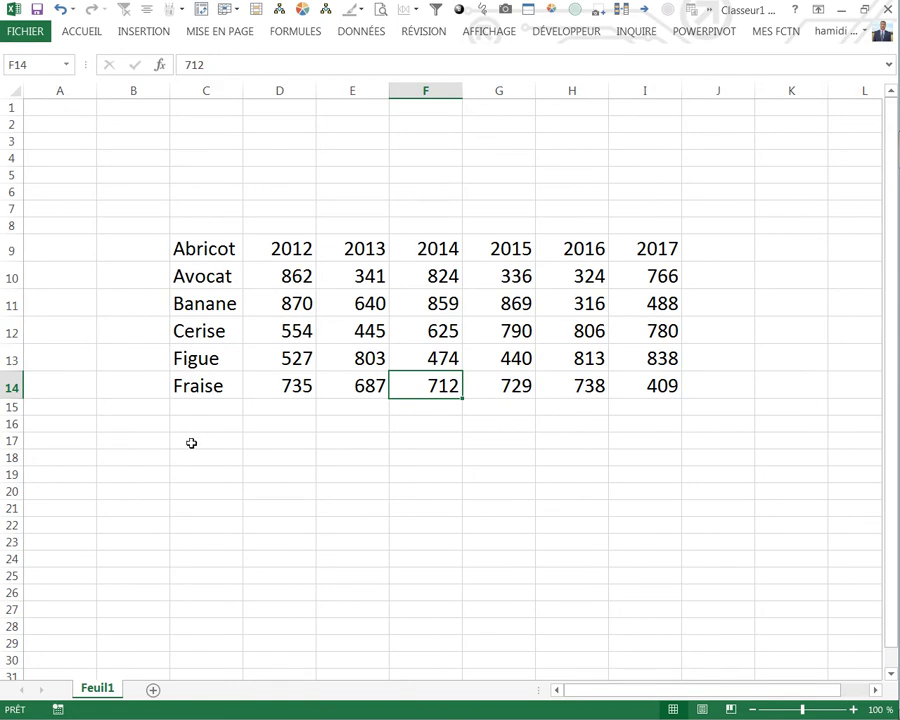
Step: Give cell C18 a yellow fill
{"action": "left_click", "coordinate": [222, 454]}
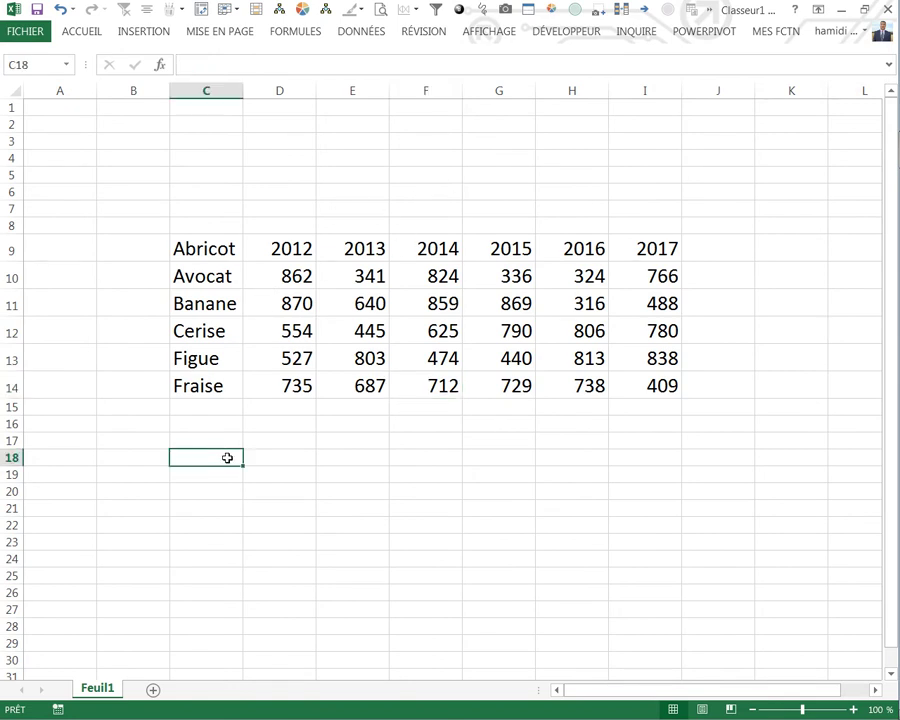
{"action": "right_click", "coordinate": [227, 458]}
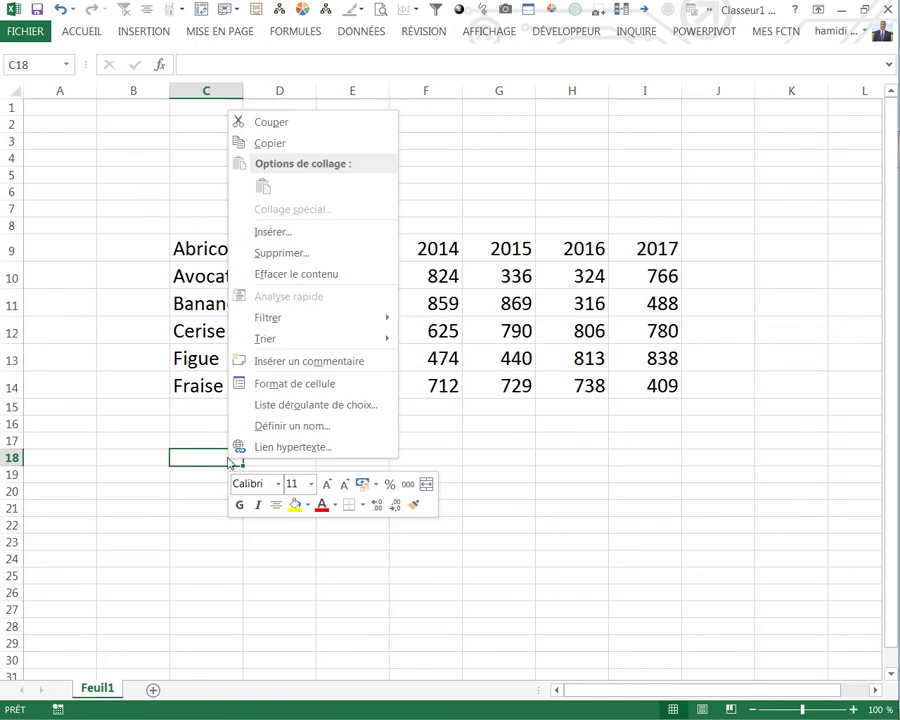
{"action": "left_click", "coordinate": [295, 504]}
{"action": "left_click", "coordinate": [288, 530]}
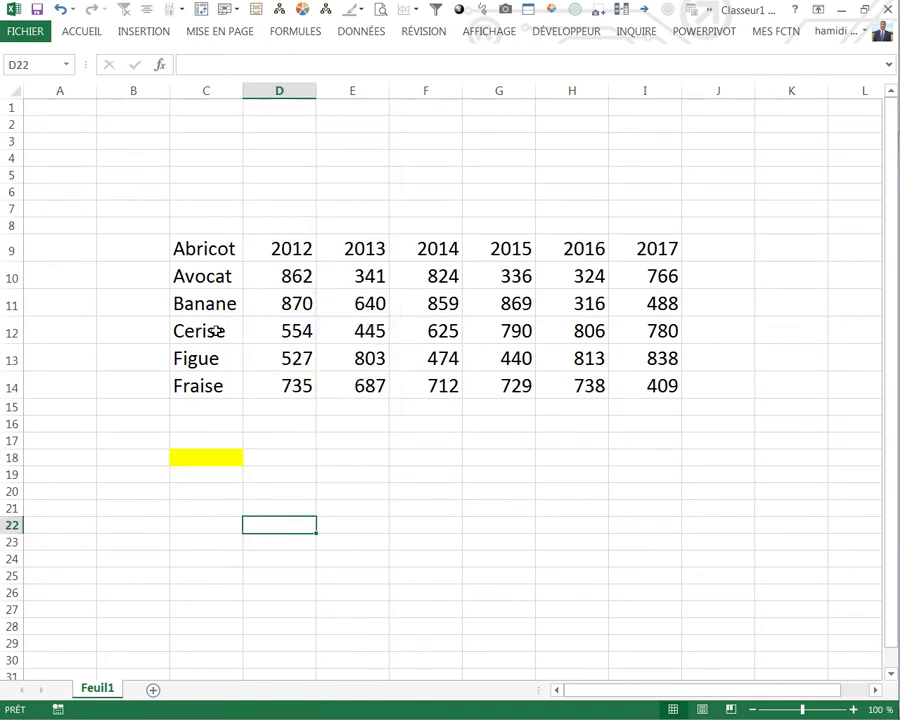
{"action": "left_click", "coordinate": [147, 265]}
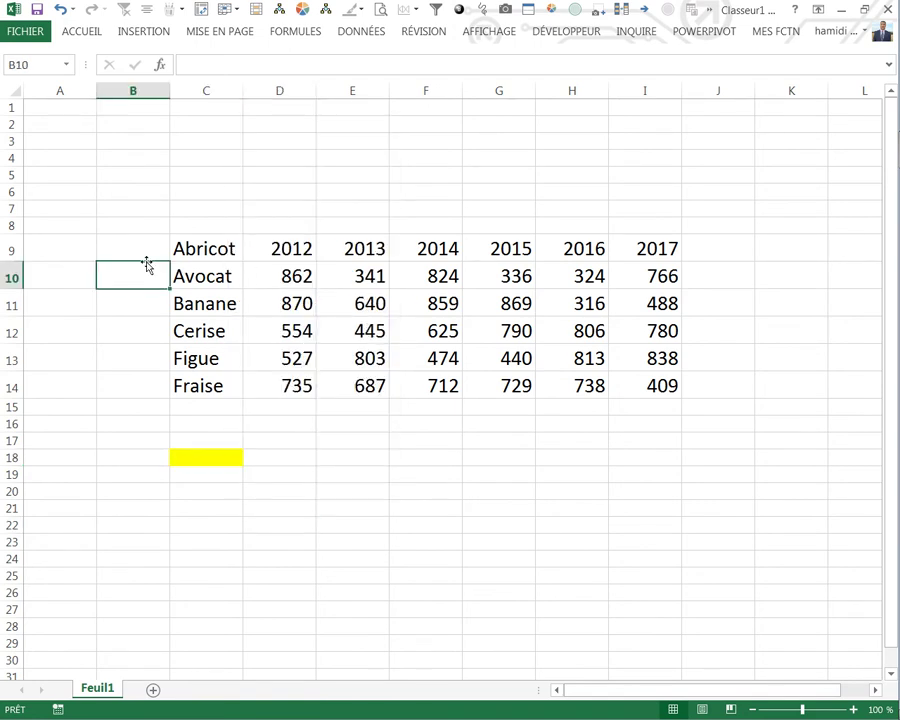
Step: Open the VBA editor from Développeur and insert an empty Module1 into Classeur1
{"action": "left_click", "coordinate": [540, 31]}
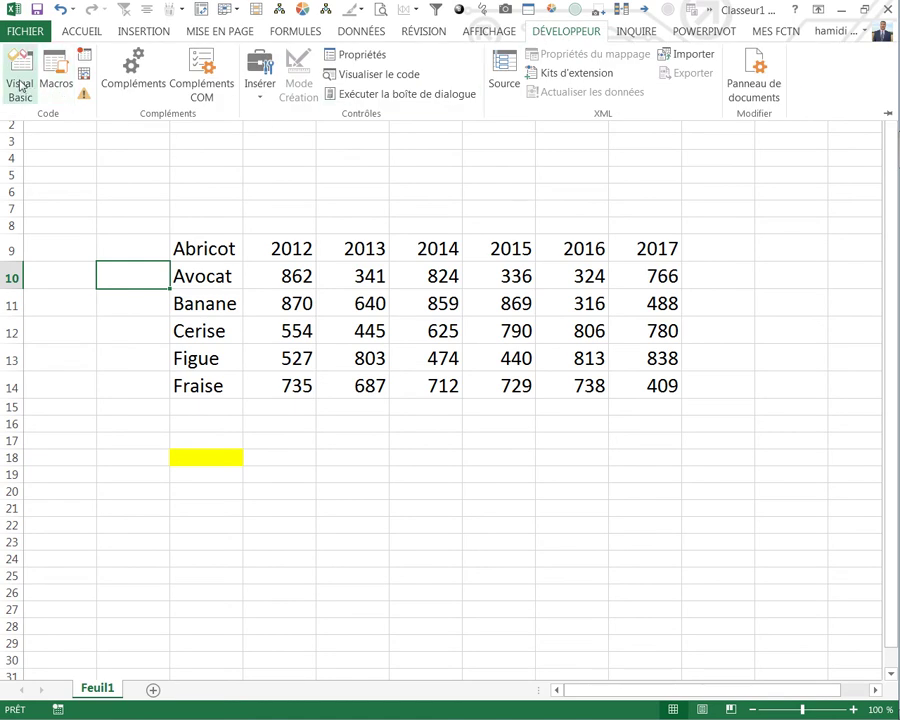
{"action": "left_click", "coordinate": [20, 84]}
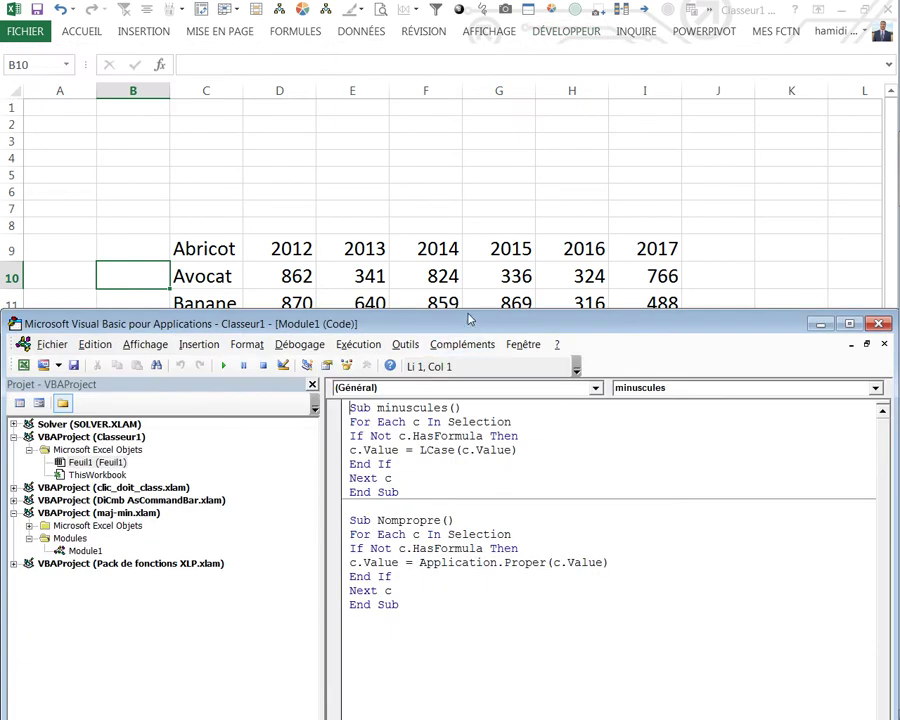
{"action": "left_click_drag", "start_coordinate": [470, 320], "coordinate": [484, 137]}
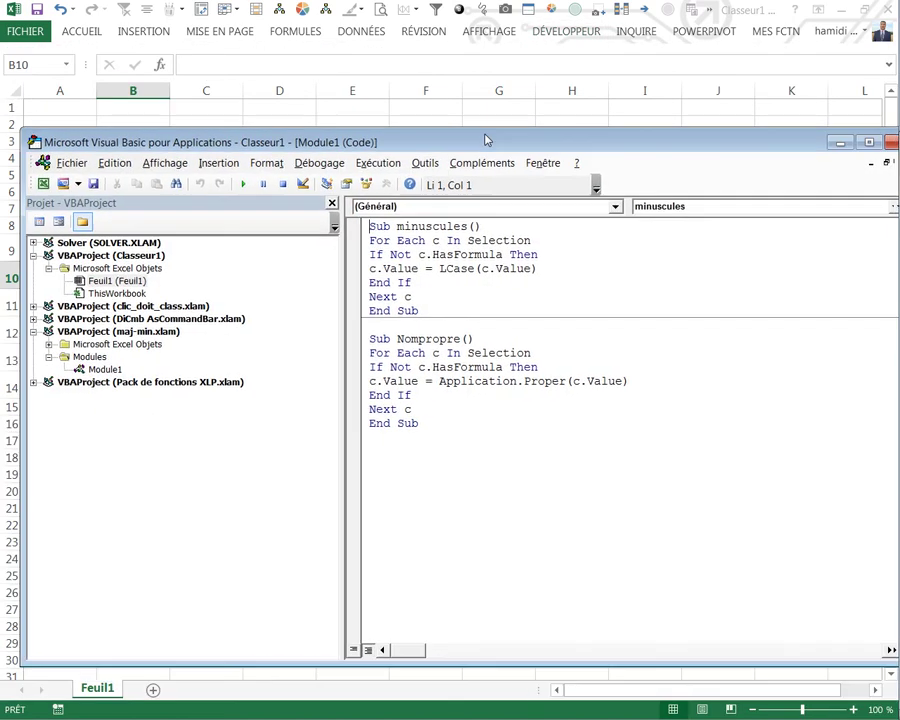
{"action": "double_click", "coordinate": [125, 282]}
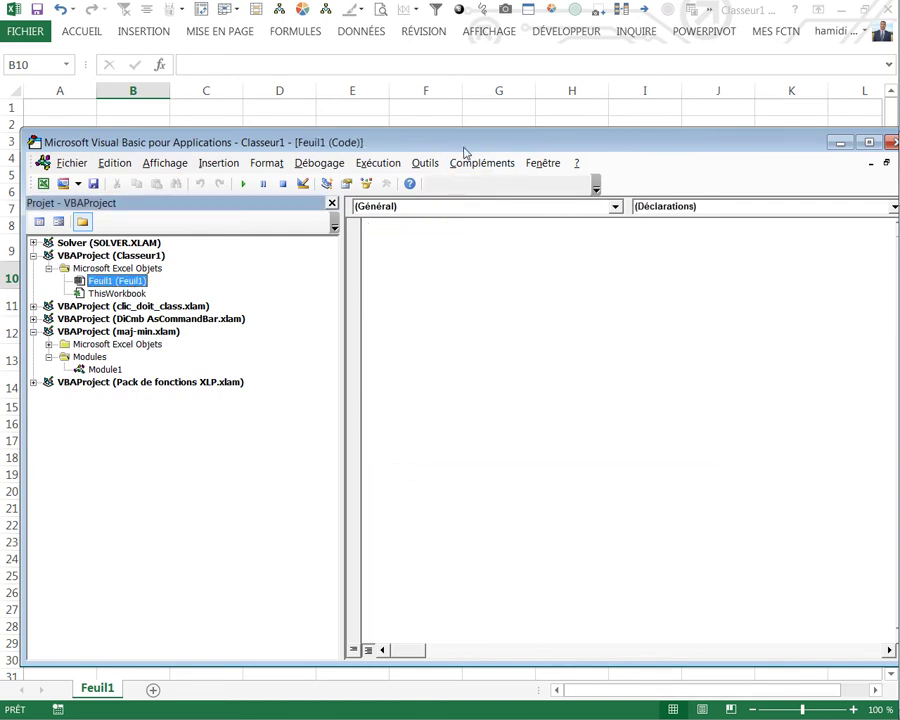
{"action": "left_click_drag", "start_coordinate": [464, 150], "coordinate": [478, 152]}
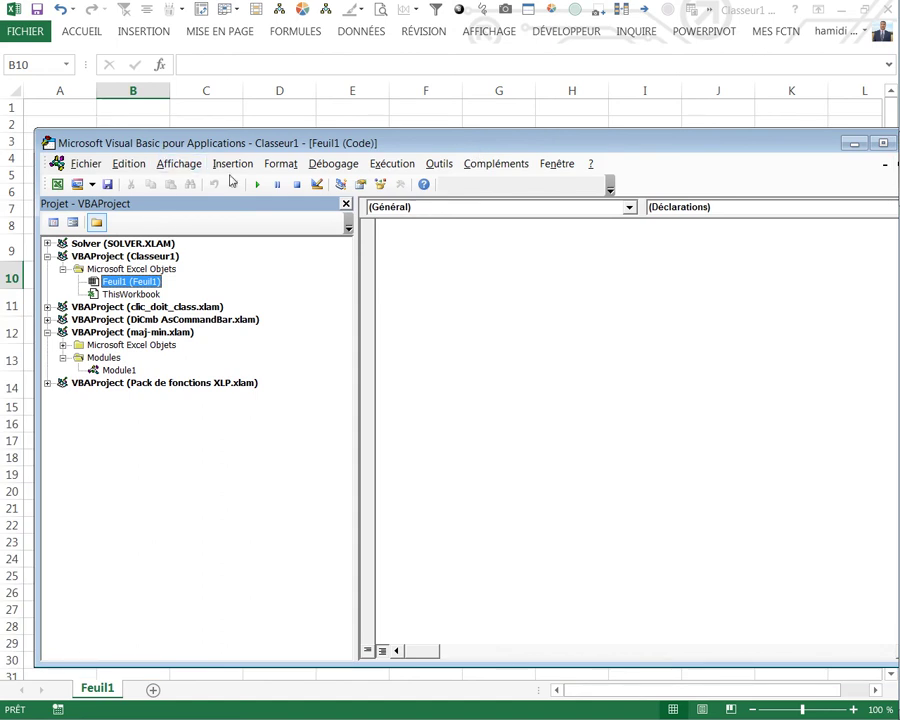
{"action": "left_click", "coordinate": [236, 165]}
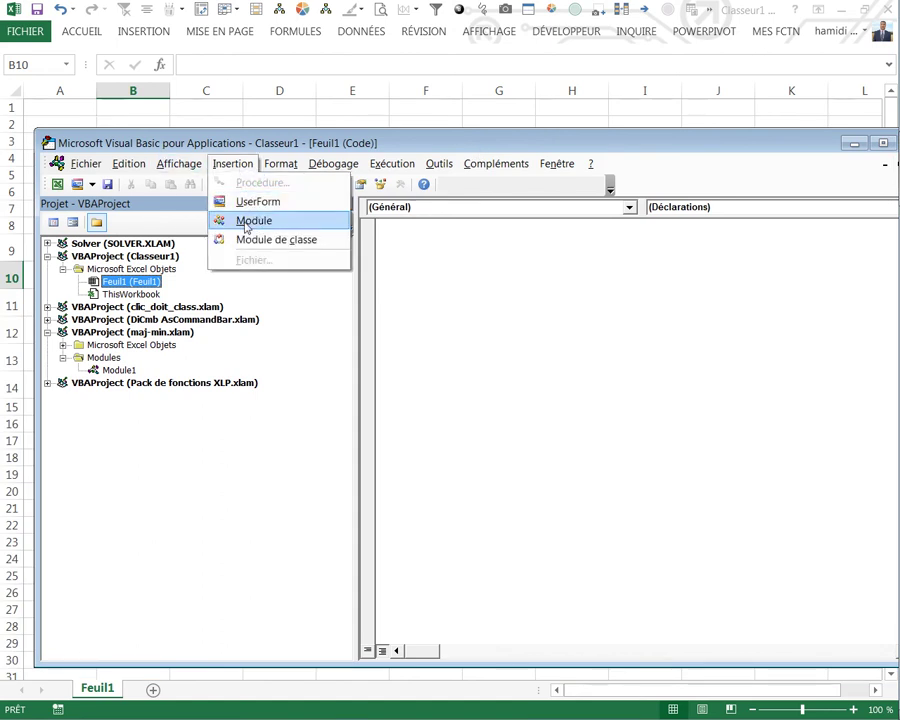
{"action": "left_click", "coordinate": [242, 221]}
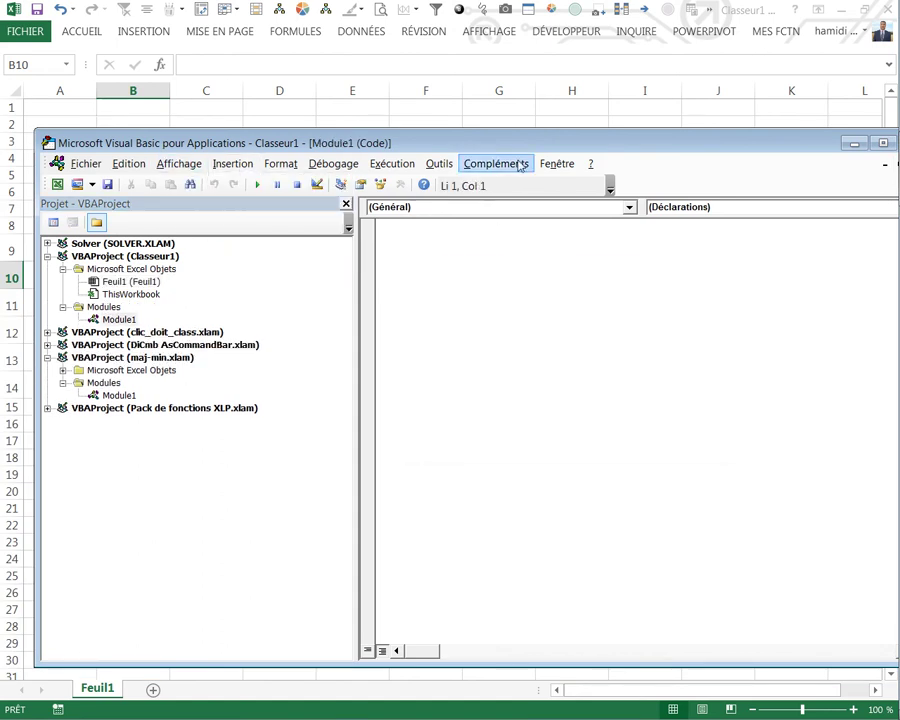
{"action": "left_click_drag", "start_coordinate": [518, 143], "coordinate": [478, 325]}
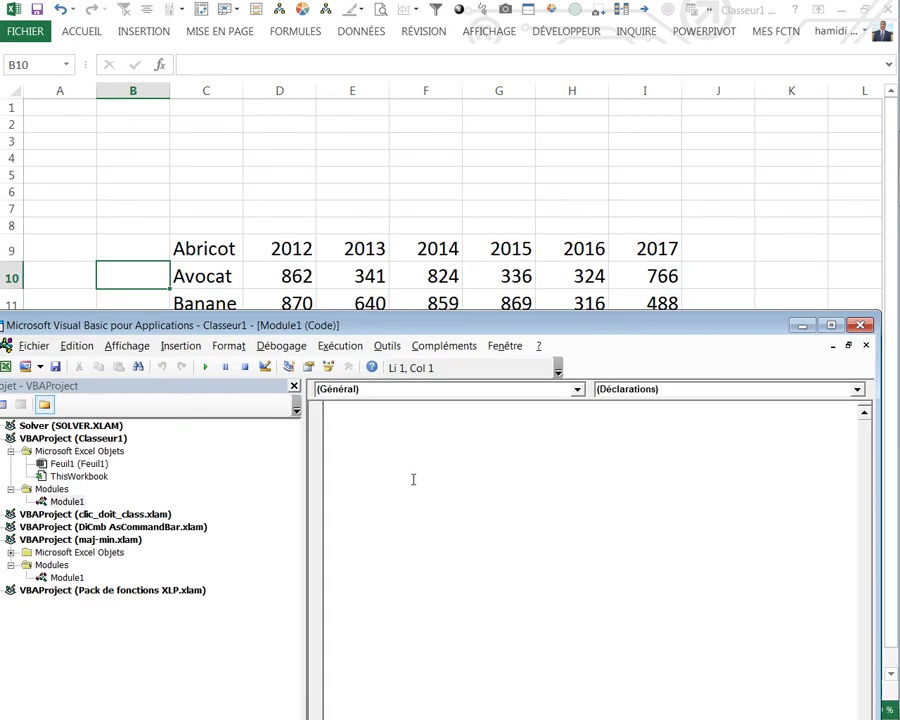
Step: Declare Public Function suvol1(cellule As Range) in Module1
{"action": "type", "text": "Plic function suvol1(cellule as"}
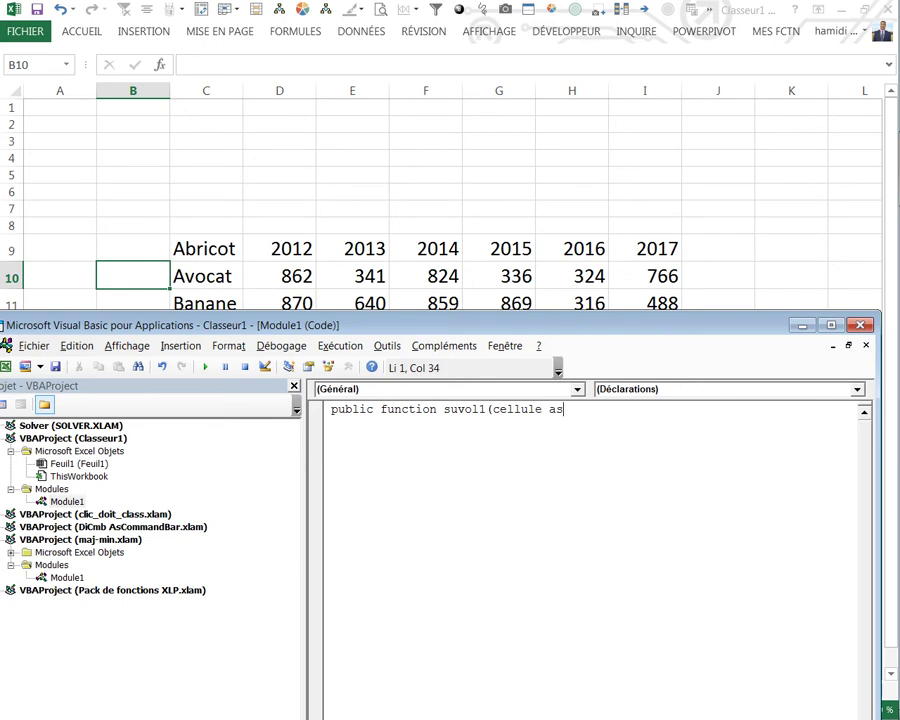
{"action": "type", "text": "ran"}
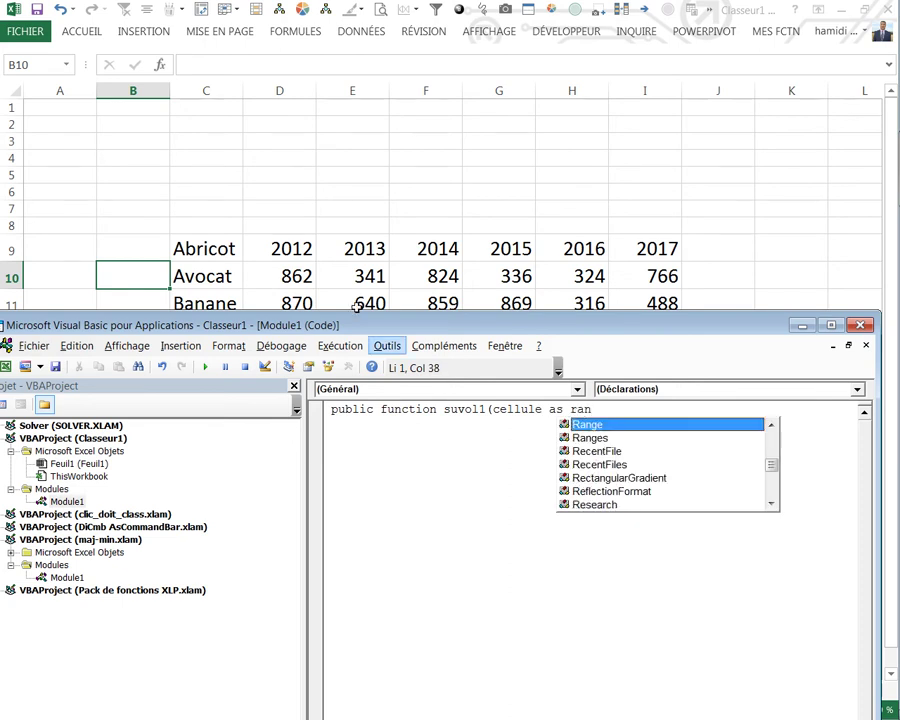
{"action": "key", "text": "Tab"}
{"action": "key", "text": "Return"}
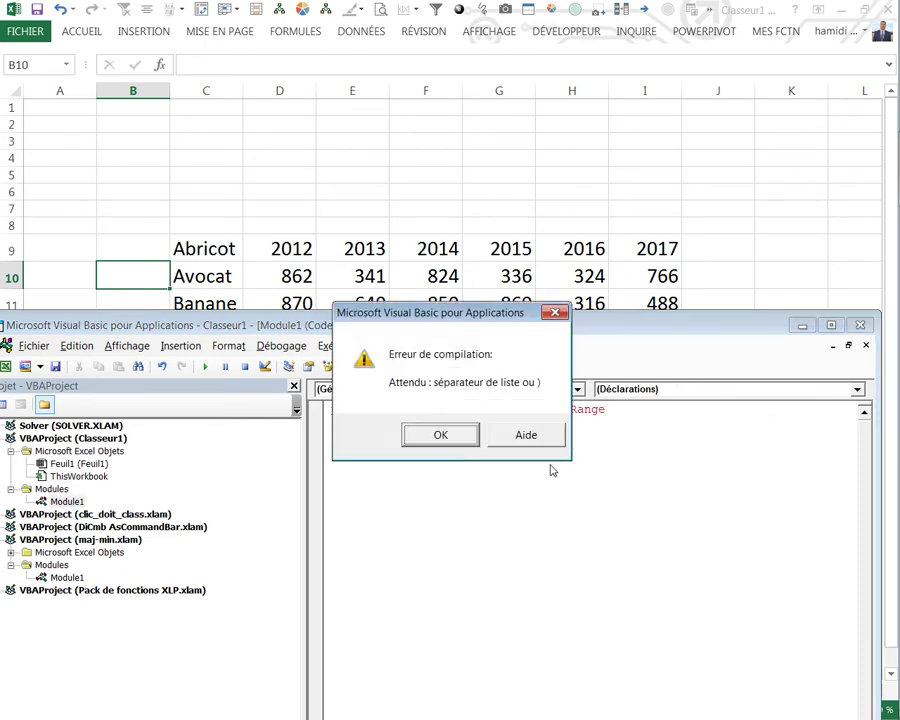
{"action": "left_click", "coordinate": [458, 436]}
{"action": "type", "text": ")"}
{"action": "key", "text": "Return"}
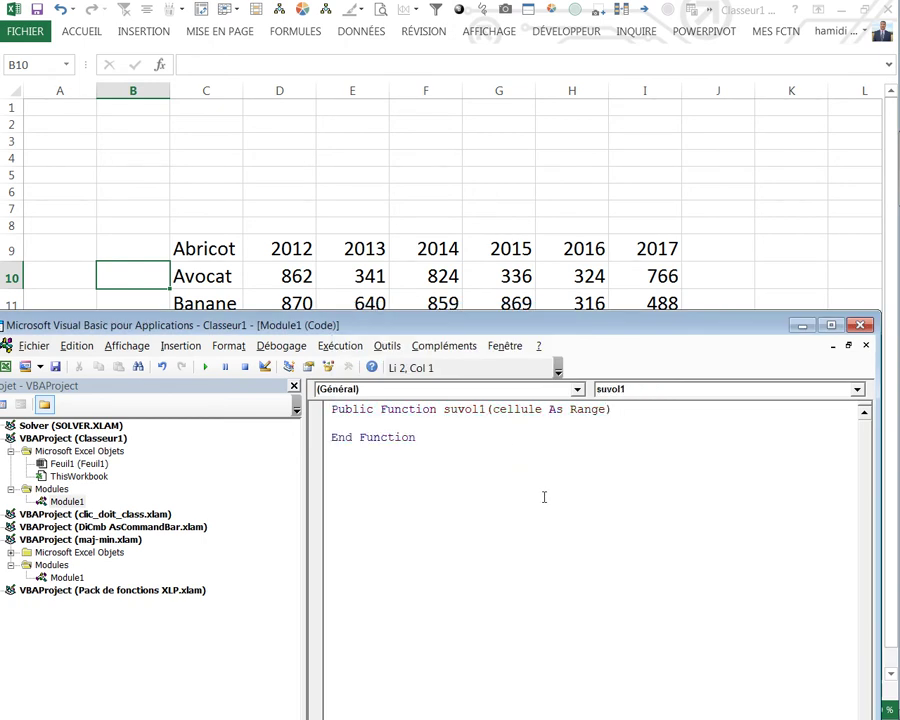
Step: Add the body line [c18].Value = celulle.Value, then close the editor and select C18
{"action": "left_click_drag", "start_coordinate": [598, 325], "coordinate": [606, 485]}
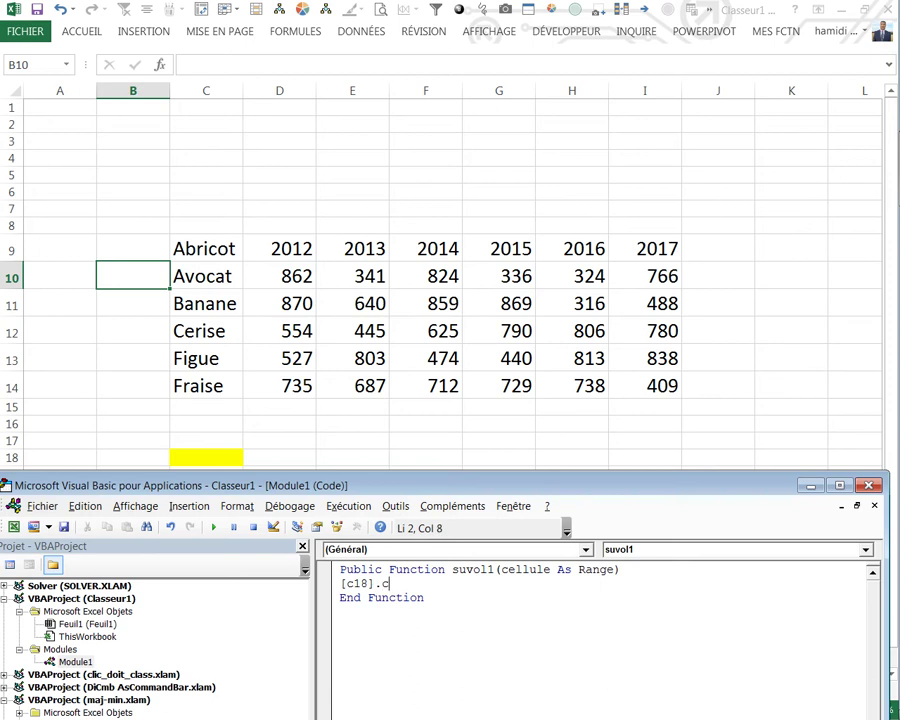
{"action": "type", "text": "alu"}
{"action": "type", "text": "e=celull"}
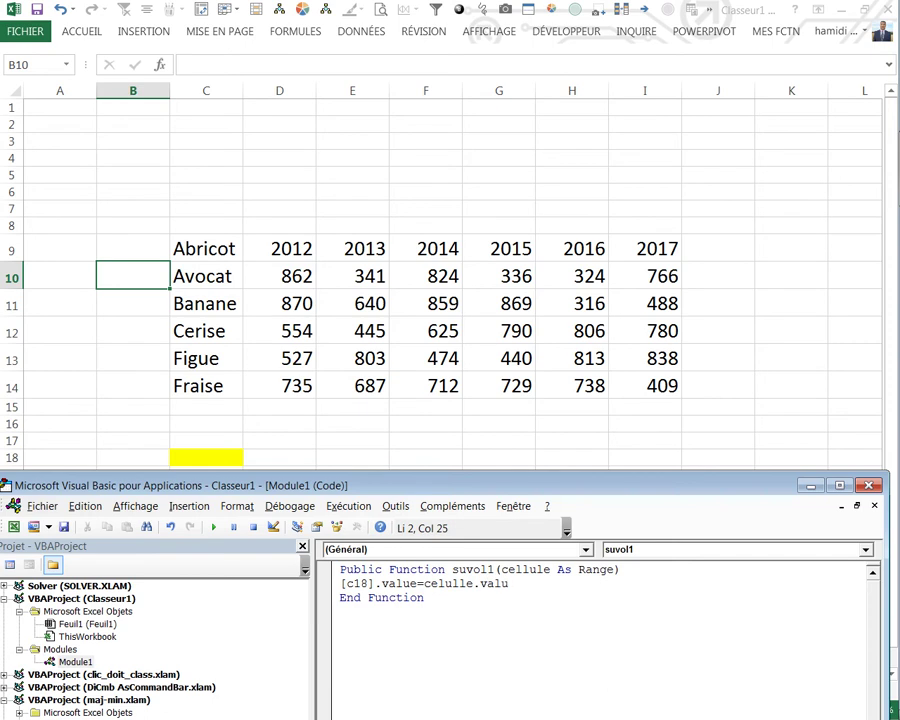
{"action": "key", "text": "Return"}
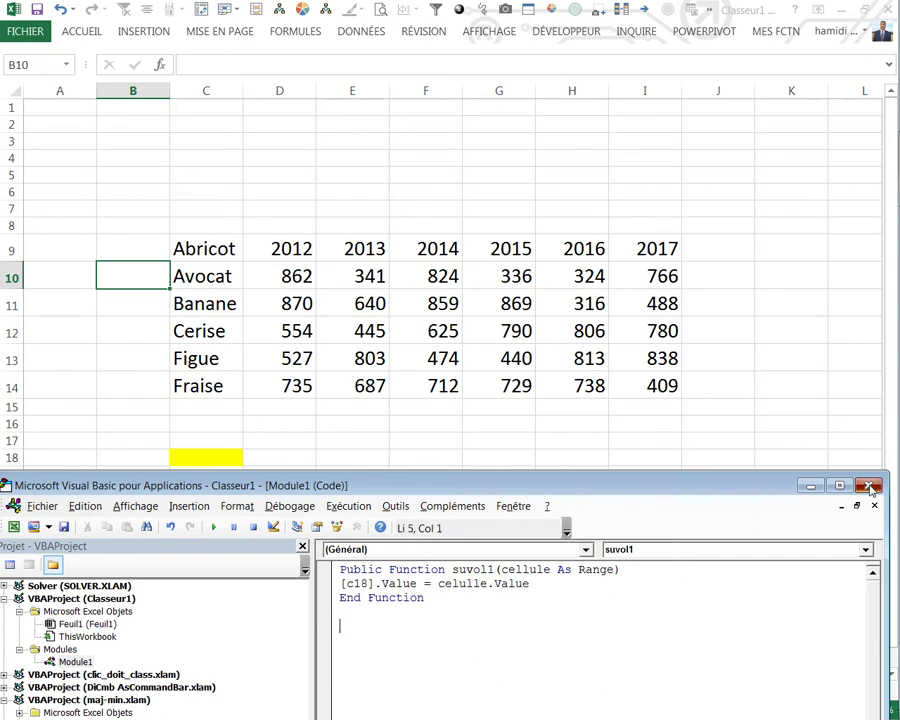
{"action": "left_click", "coordinate": [811, 485]}
{"action": "left_click", "coordinate": [239, 460]}
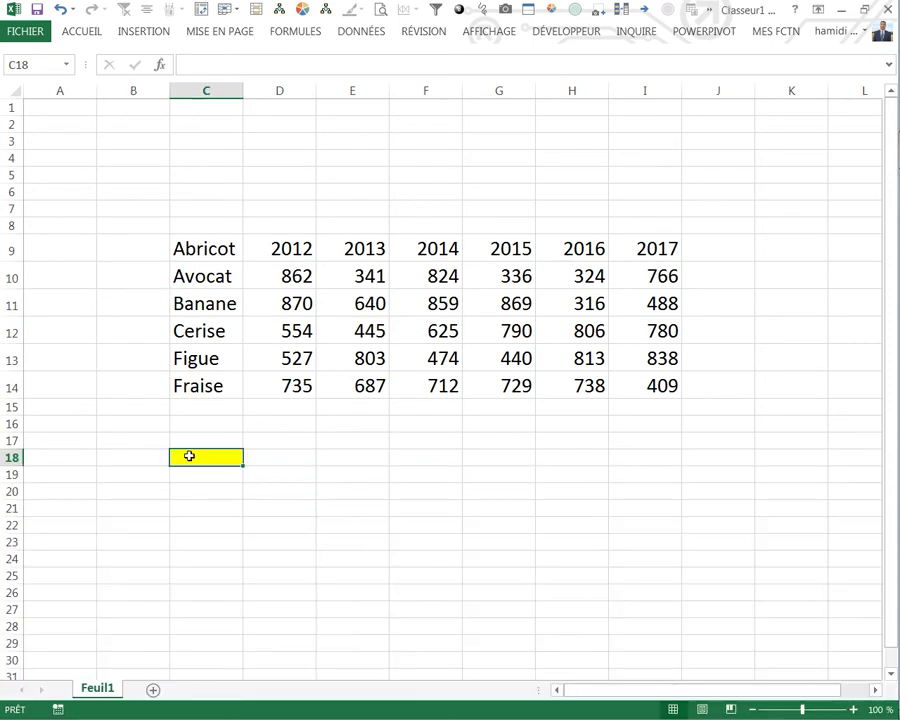
{"action": "left_click", "coordinate": [34, 66]}
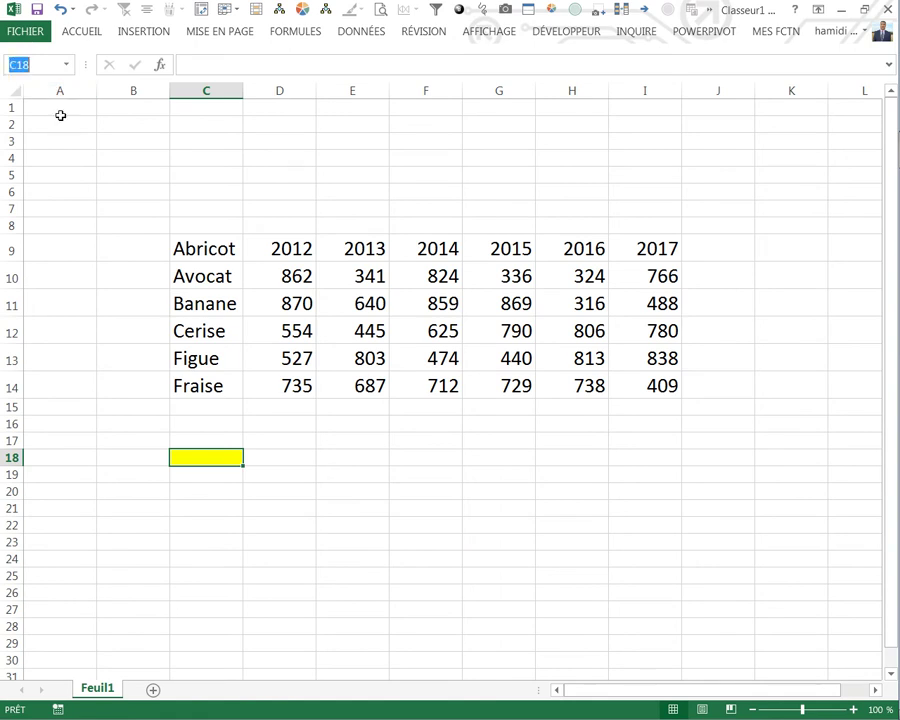
Step: Name cell C18 'c_18' in the Name Box
{"action": "type", "text": "c_"}
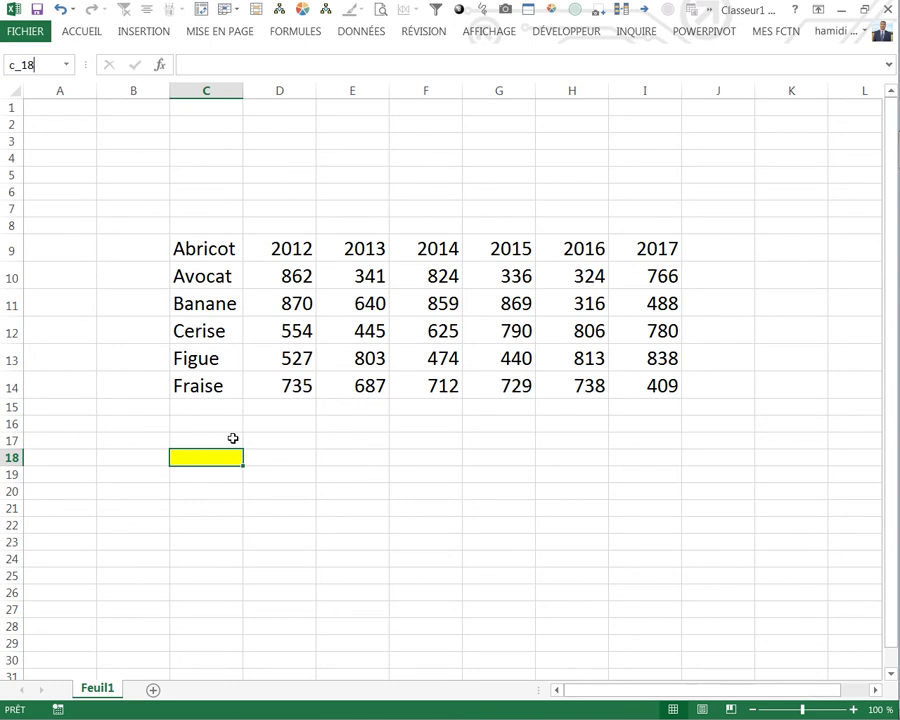
{"action": "left_click", "coordinate": [340, 455]}
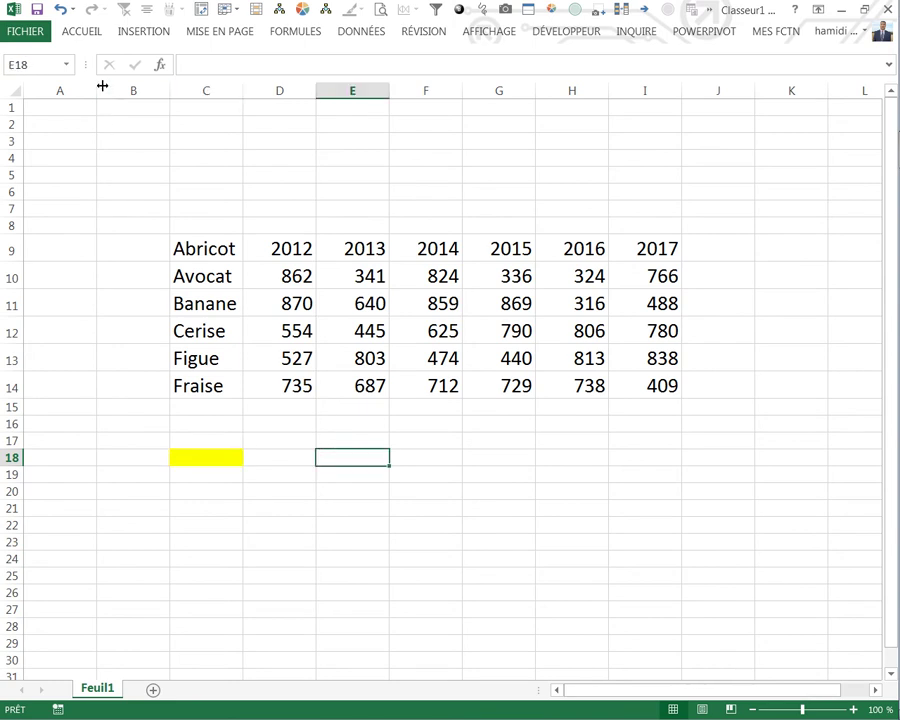
{"action": "left_click", "coordinate": [66, 64]}
{"action": "left_click", "coordinate": [30, 85]}
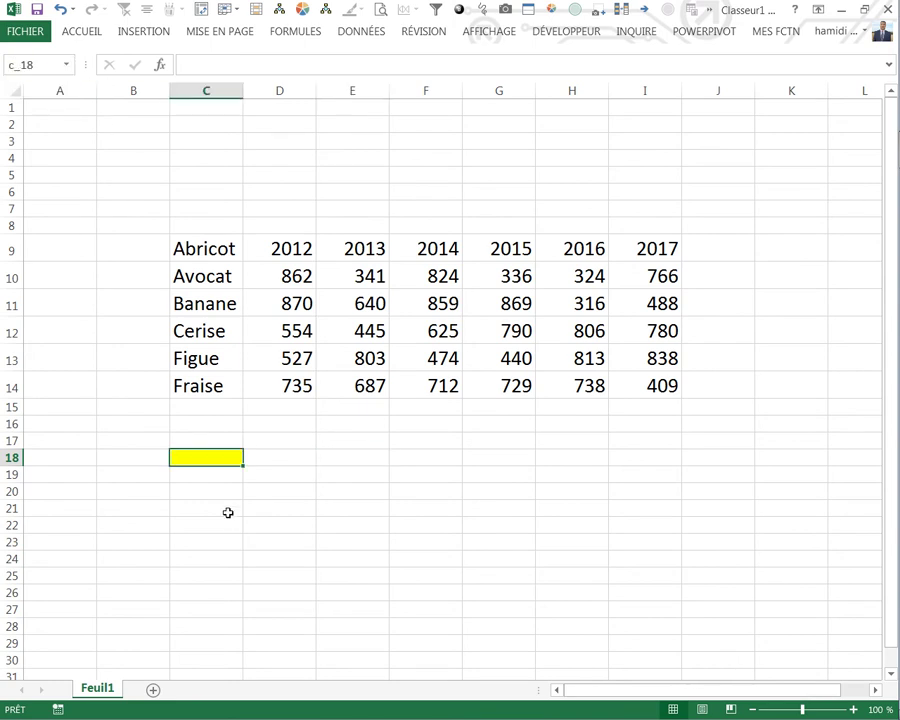
{"action": "left_click", "coordinate": [290, 456]}
Step: Change suvol1's target from [c18] to [c_18] and close the VBA editor
{"action": "left_click", "coordinate": [560, 31]}
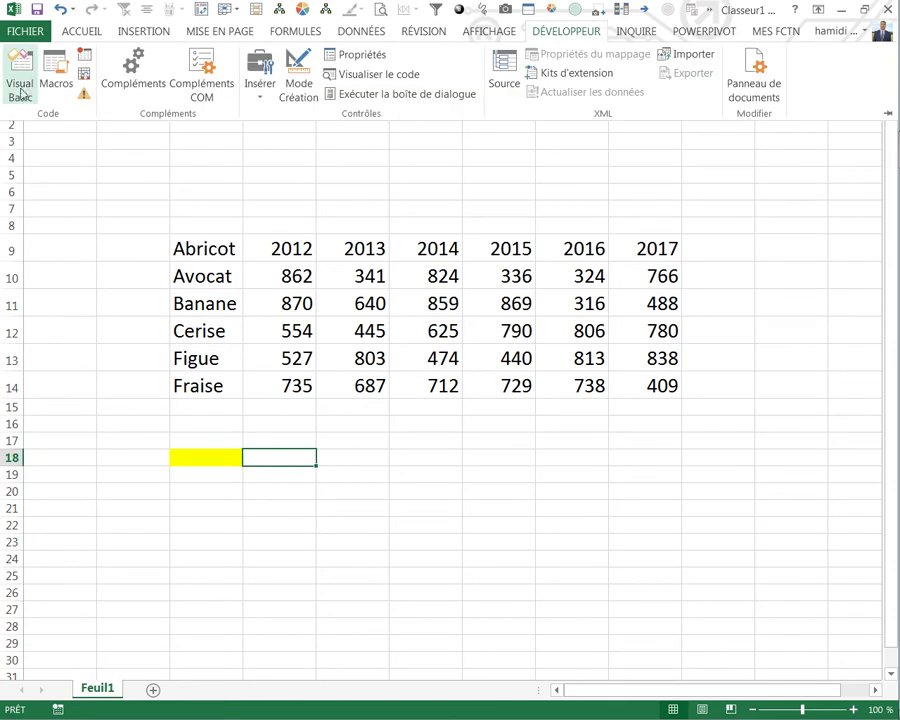
{"action": "left_click", "coordinate": [20, 80]}
{"action": "left_click", "coordinate": [369, 583]}
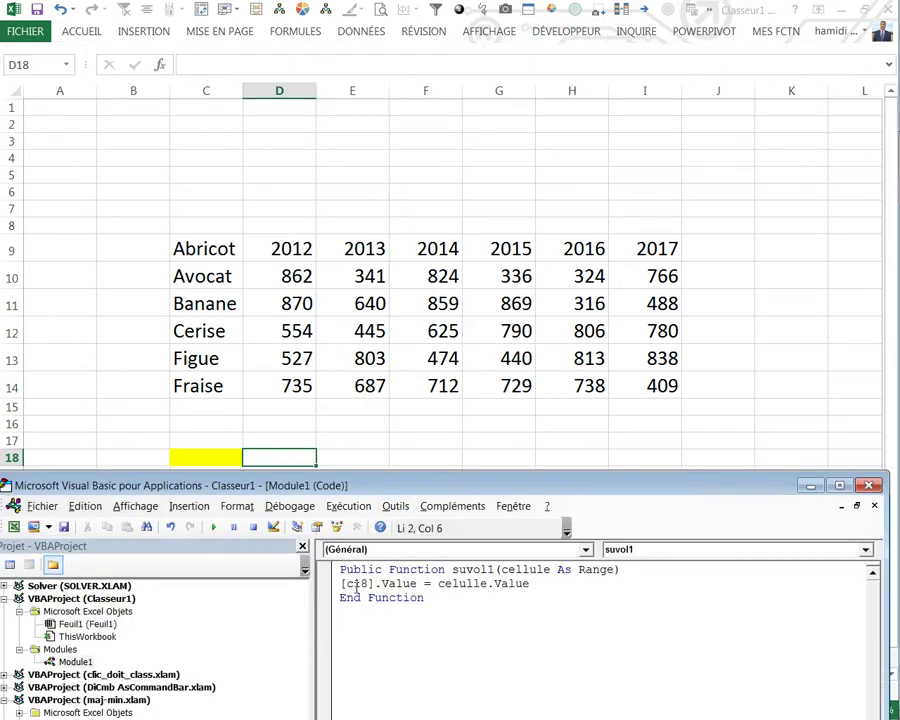
{"action": "type", "text": "_"}
{"action": "left_click", "coordinate": [381, 650]}
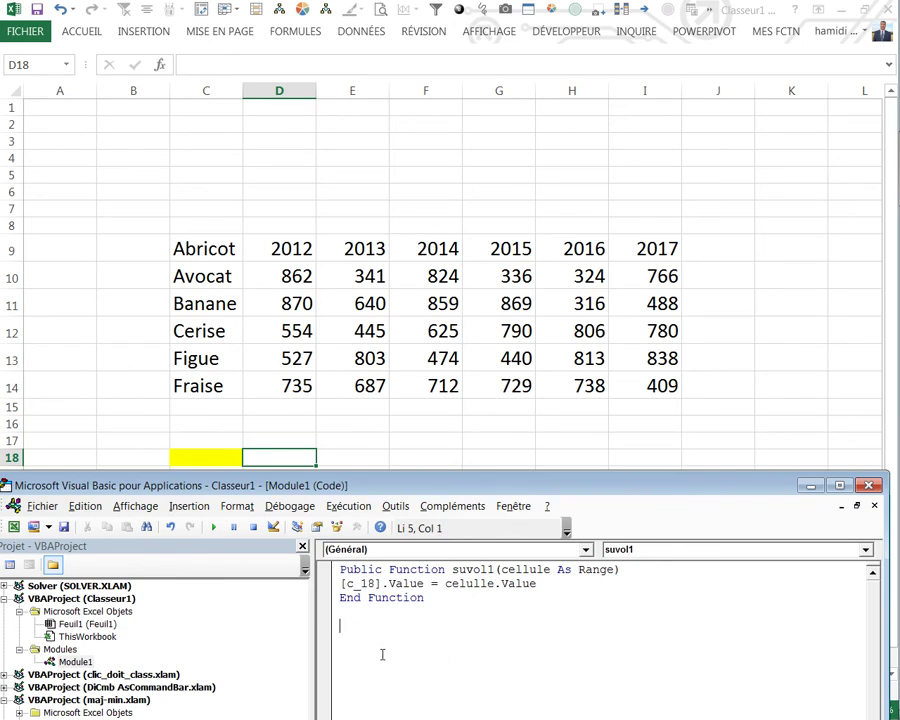
{"action": "left_click", "coordinate": [869, 486]}
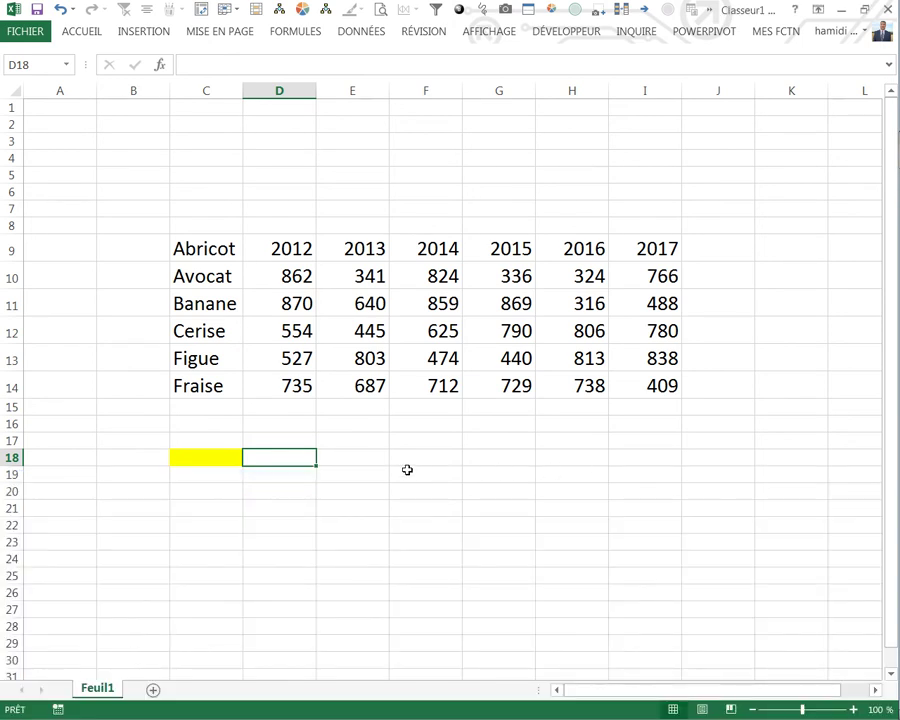
{"action": "left_click", "coordinate": [406, 470]}
{"action": "left_click", "coordinate": [128, 254]}
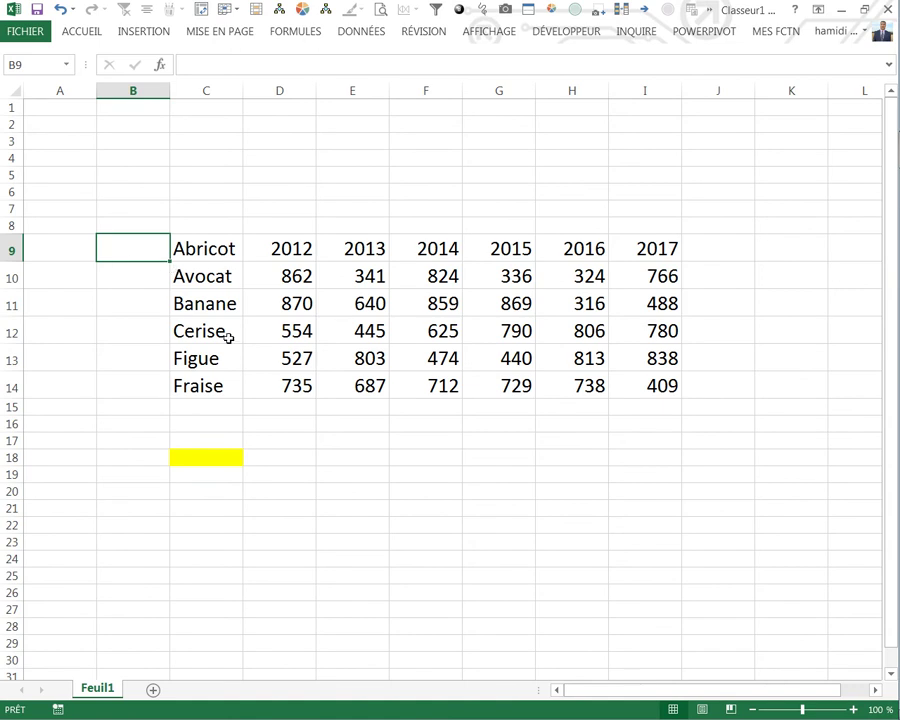
{"action": "type", "text": "=li"}
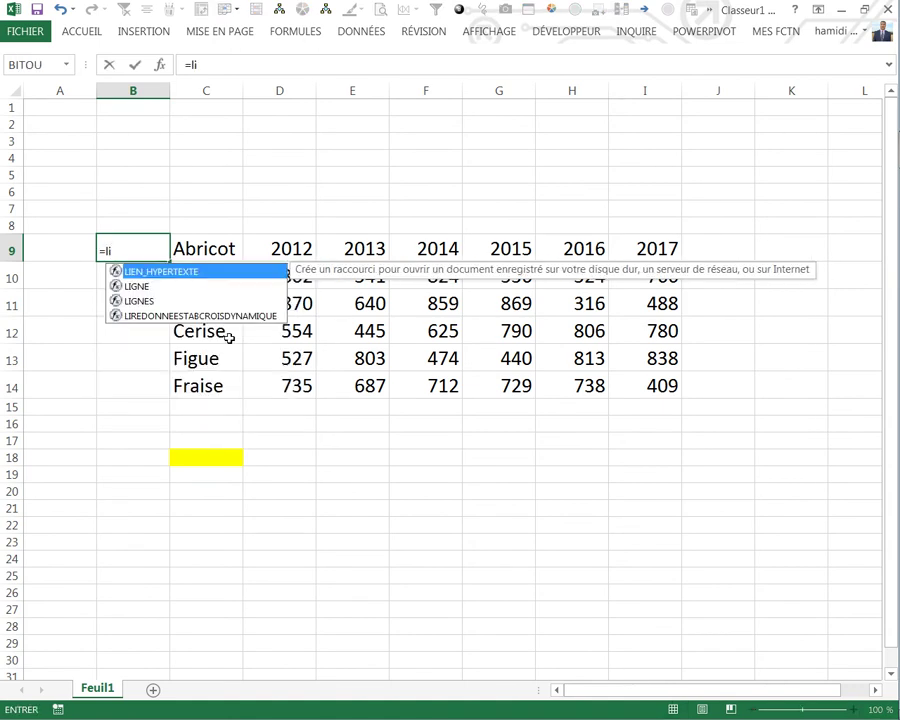
{"action": "double_click", "coordinate": [169, 273]}
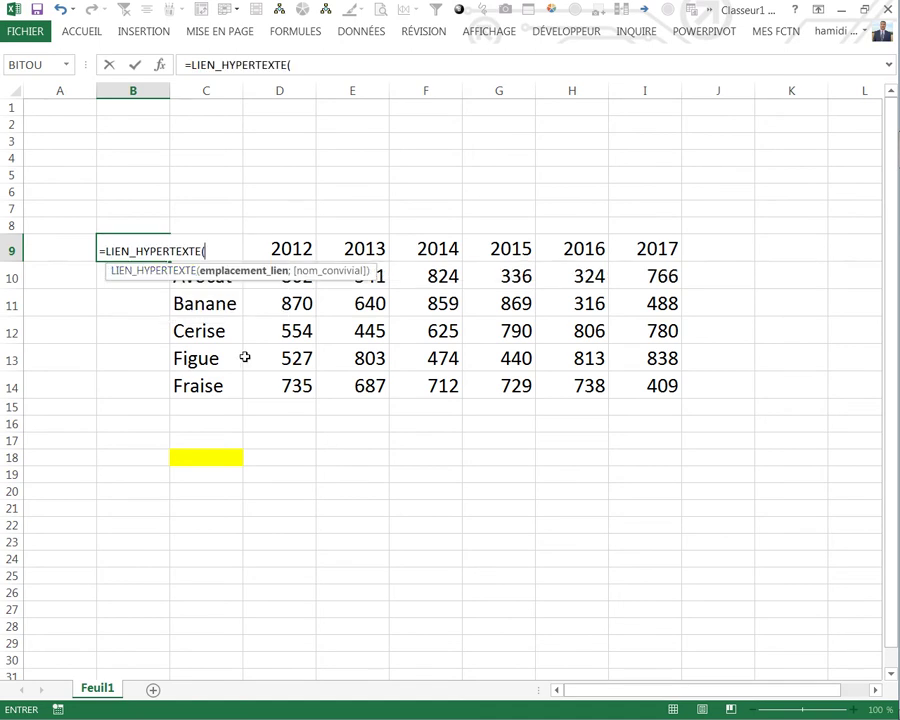
{"action": "type", "text": "su"}
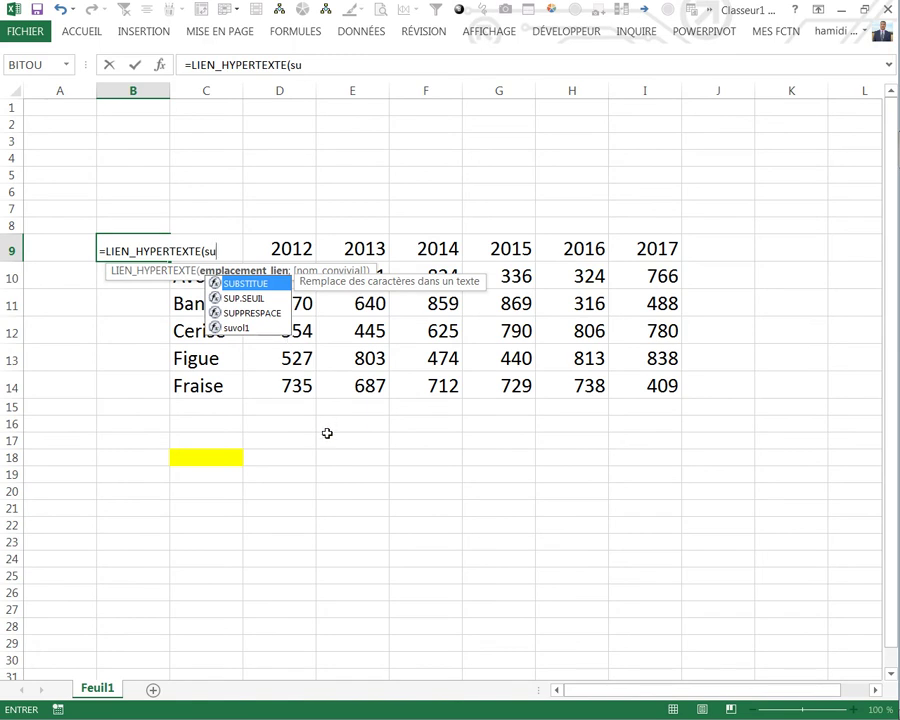
{"action": "key", "text": "Escape"}
{"action": "left_click", "coordinate": [357, 459]}
{"action": "left_click", "coordinate": [565, 32]}
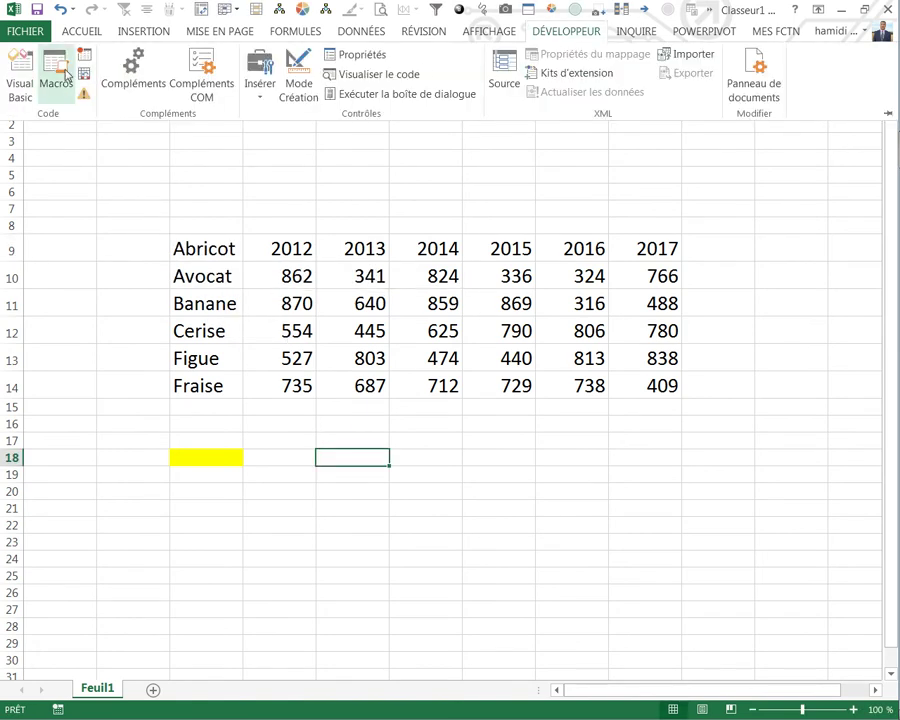
{"action": "left_click", "coordinate": [20, 74]}
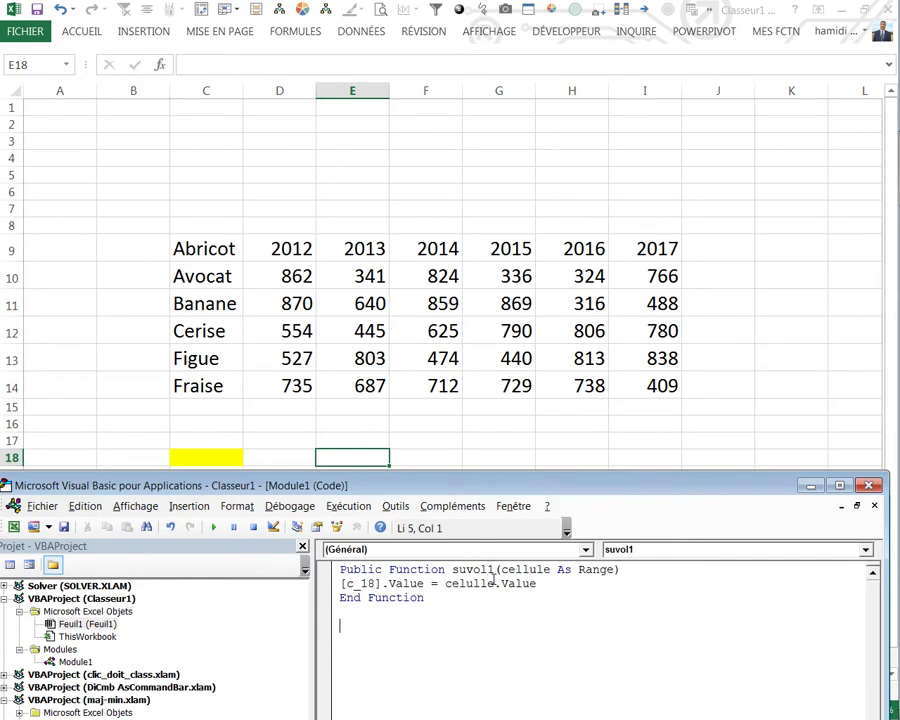
{"action": "left_click", "coordinate": [487, 611]}
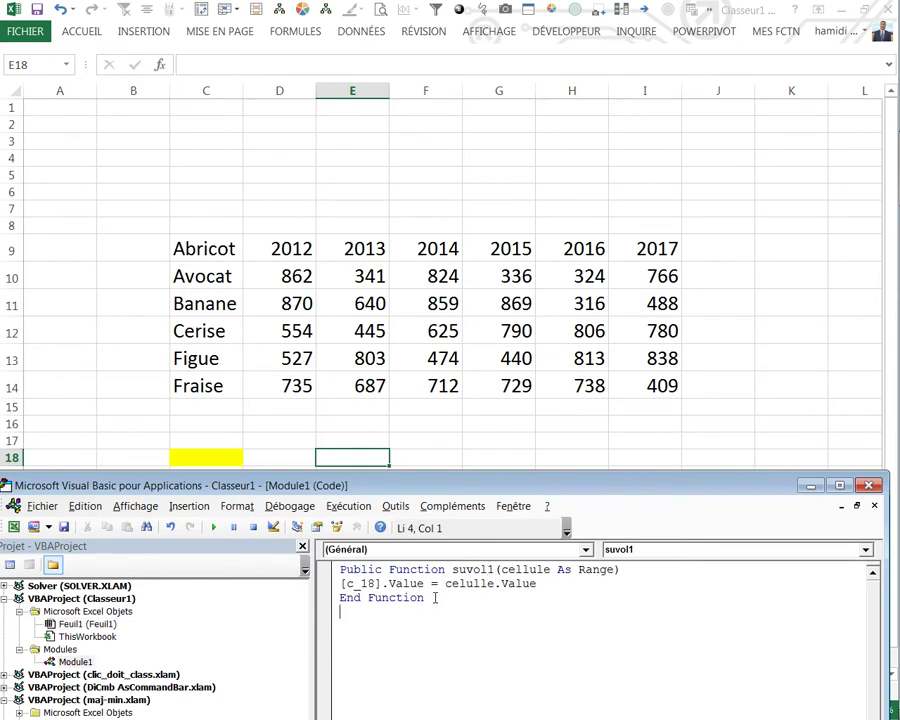
{"action": "left_click", "coordinate": [811, 486]}
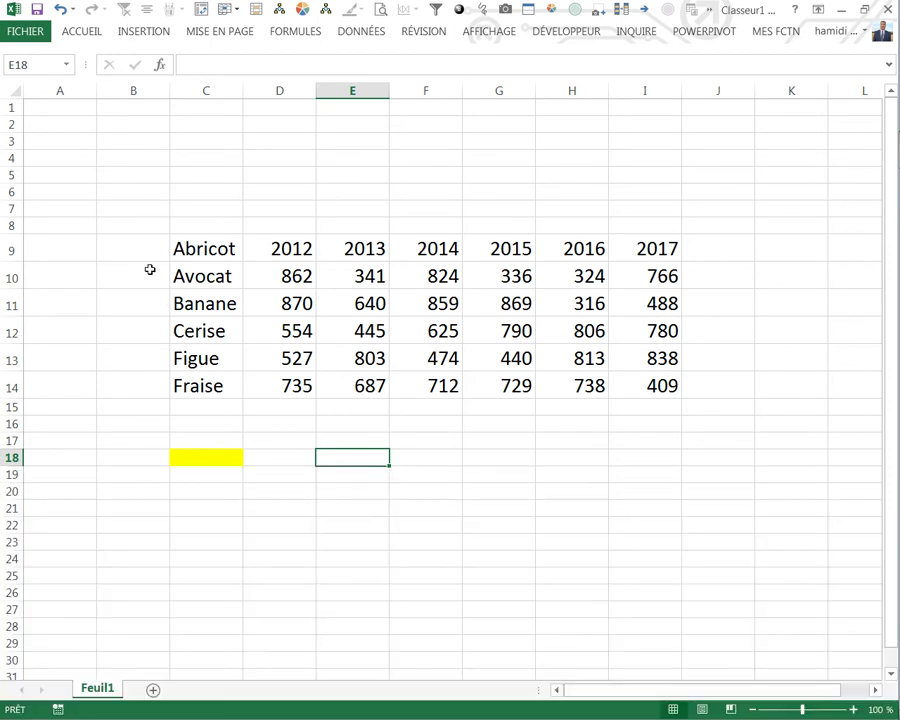
{"action": "left_click", "coordinate": [144, 257]}
Step: Enter =LIEN_HYPERTEXTE(suvol1(C9)) in cell B9
{"action": "type", "text": "=lin"}
{"action": "key", "text": "BackSpace"}
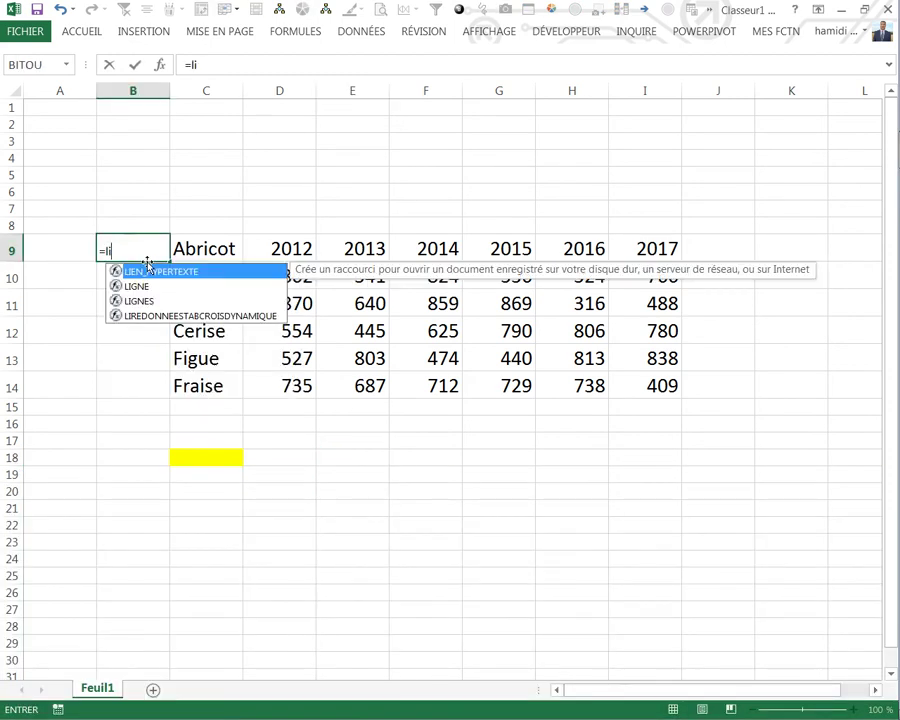
{"action": "double_click", "coordinate": [155, 272]}
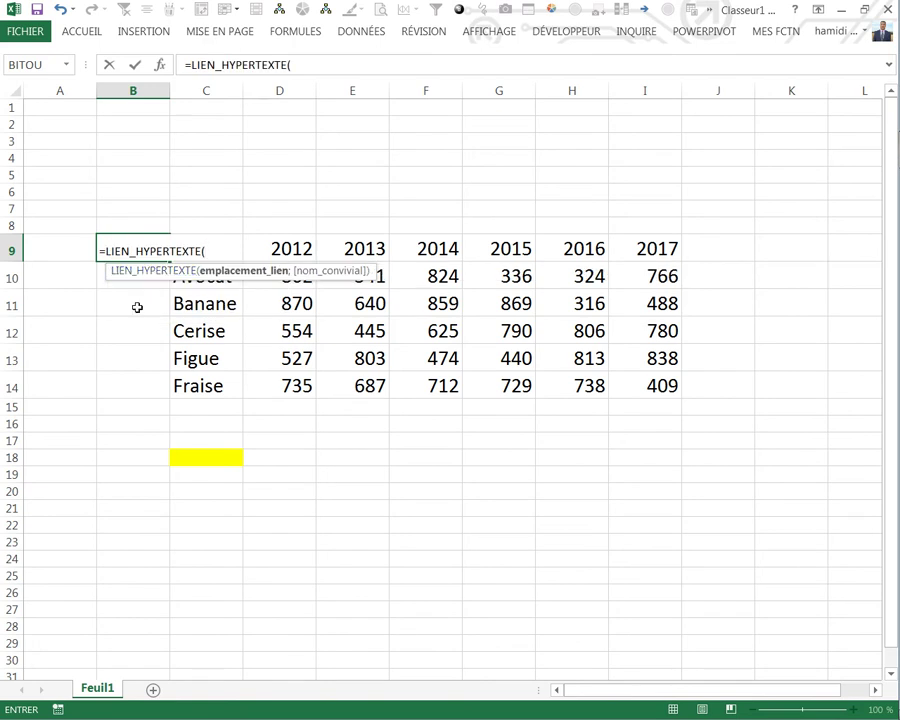
{"action": "type", "text": "su"}
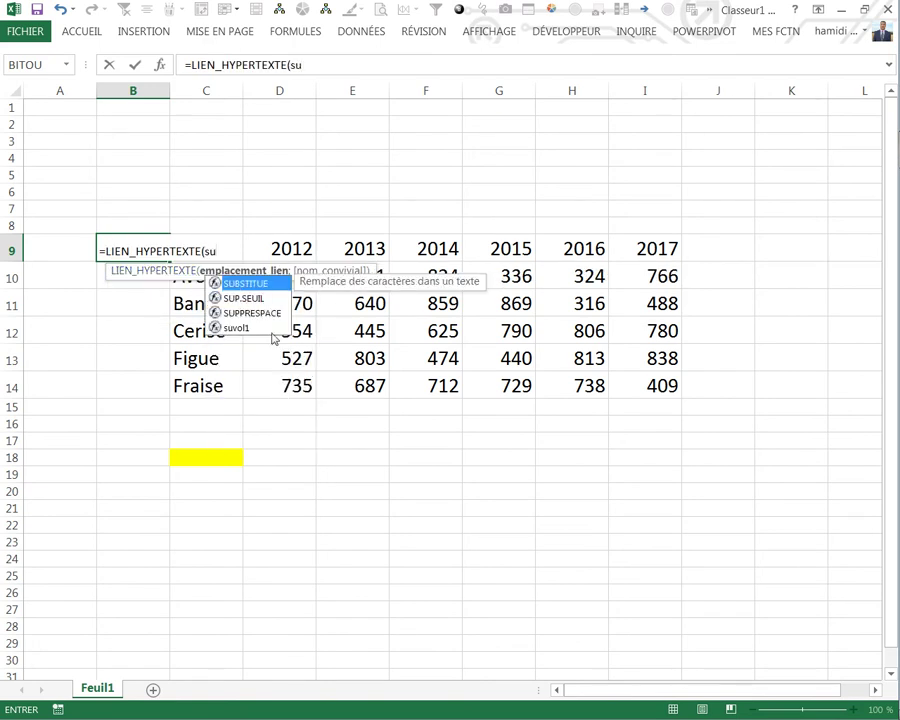
{"action": "double_click", "coordinate": [236, 329]}
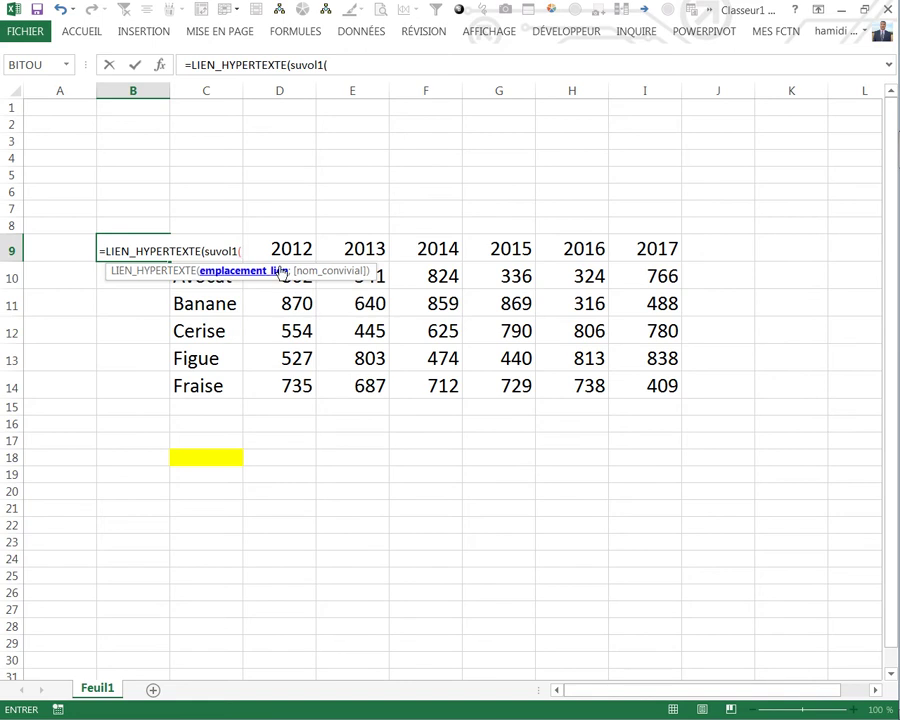
{"action": "key", "text": "Right"}
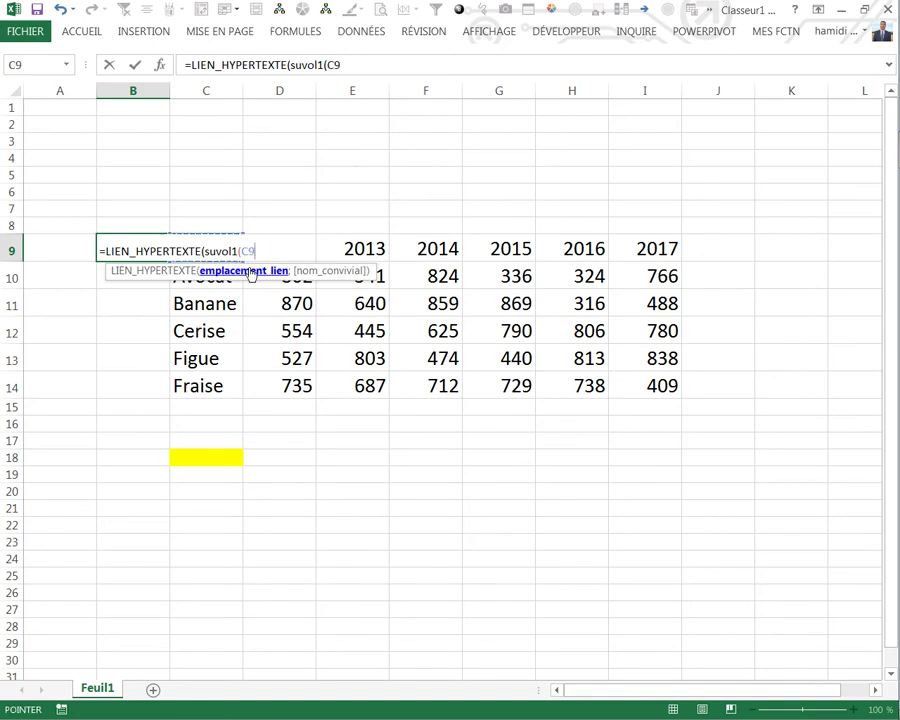
{"action": "type", "text": "))"}
{"action": "key", "text": "Return"}
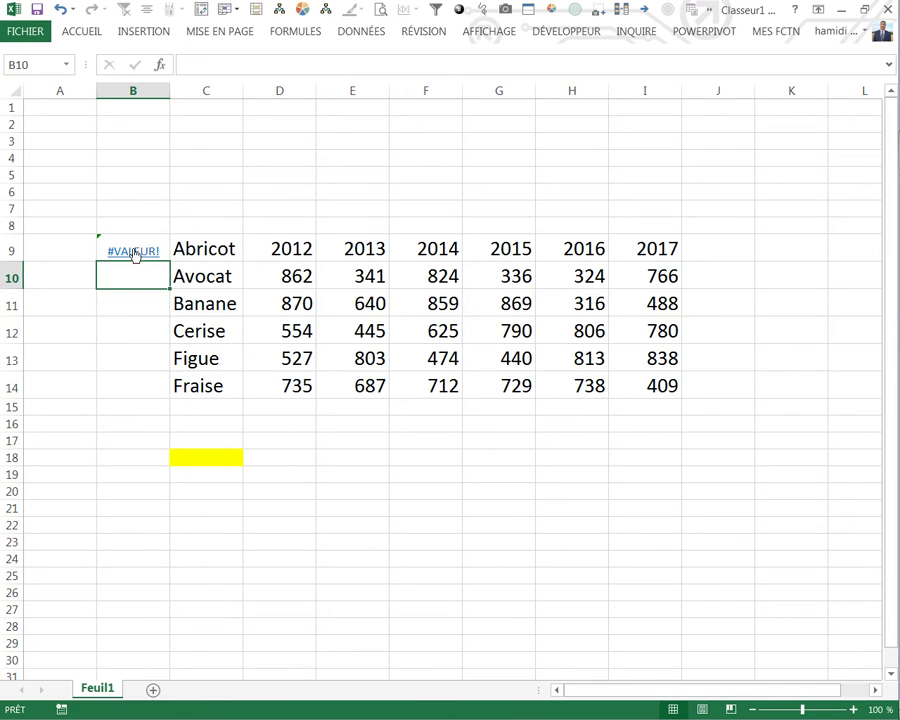
{"action": "left_click", "coordinate": [136, 254]}
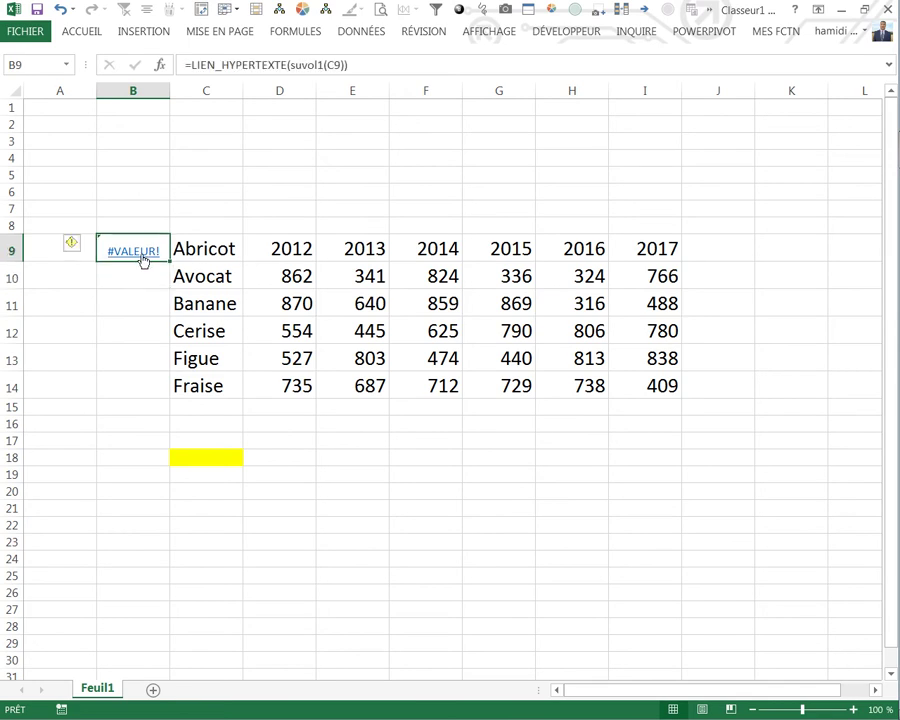
{"action": "left_click", "coordinate": [192, 64]}
Step: Rewrite B9 as =SIERREUR(LIEN_HYPERTEXTE(suvol1(C9));C9) so it shows an Abricot link
{"action": "type", "text": "si"}
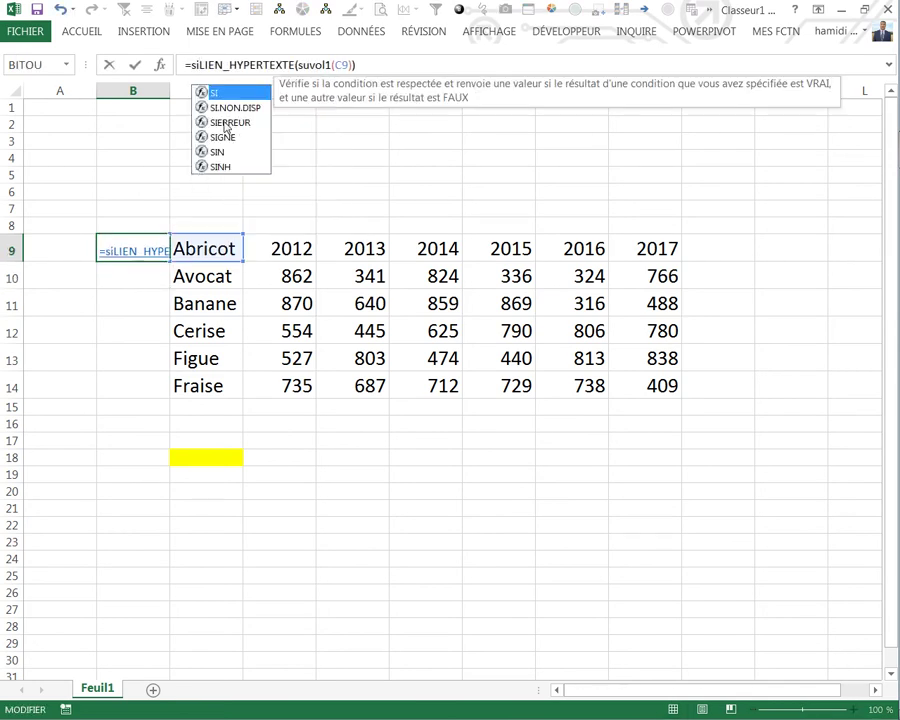
{"action": "double_click", "coordinate": [226, 122]}
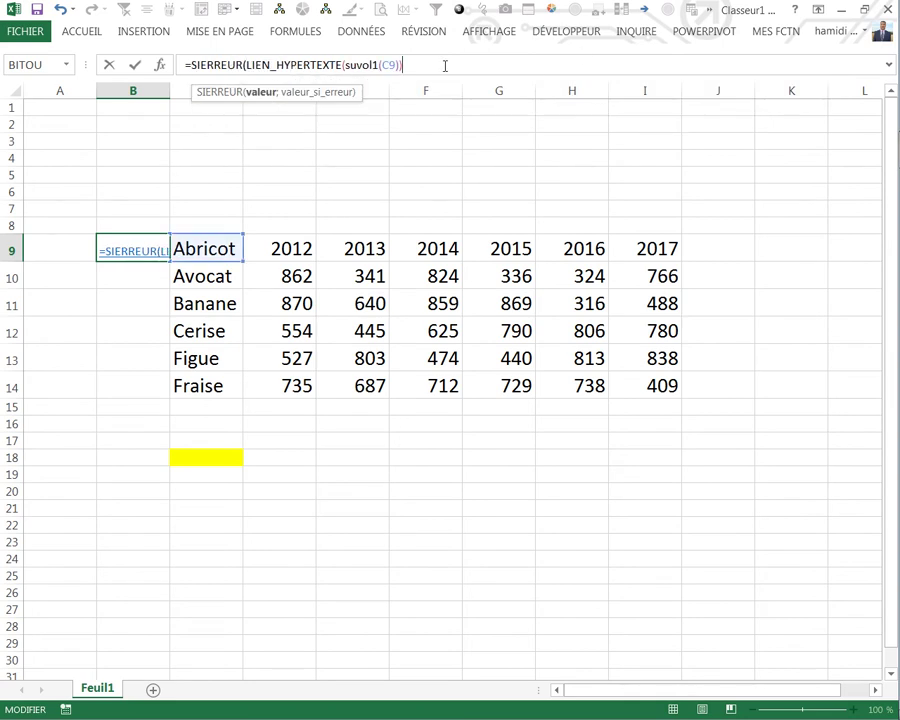
{"action": "type", "text": ","}
{"action": "key", "text": "Return"}
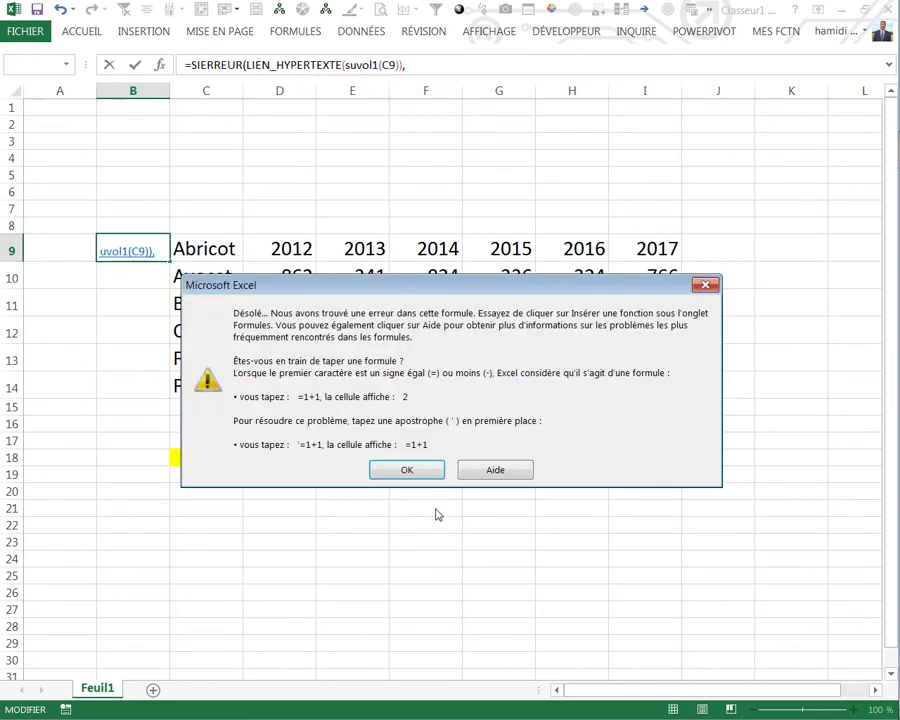
{"action": "left_click", "coordinate": [423, 479]}
{"action": "type", "text": ";"}
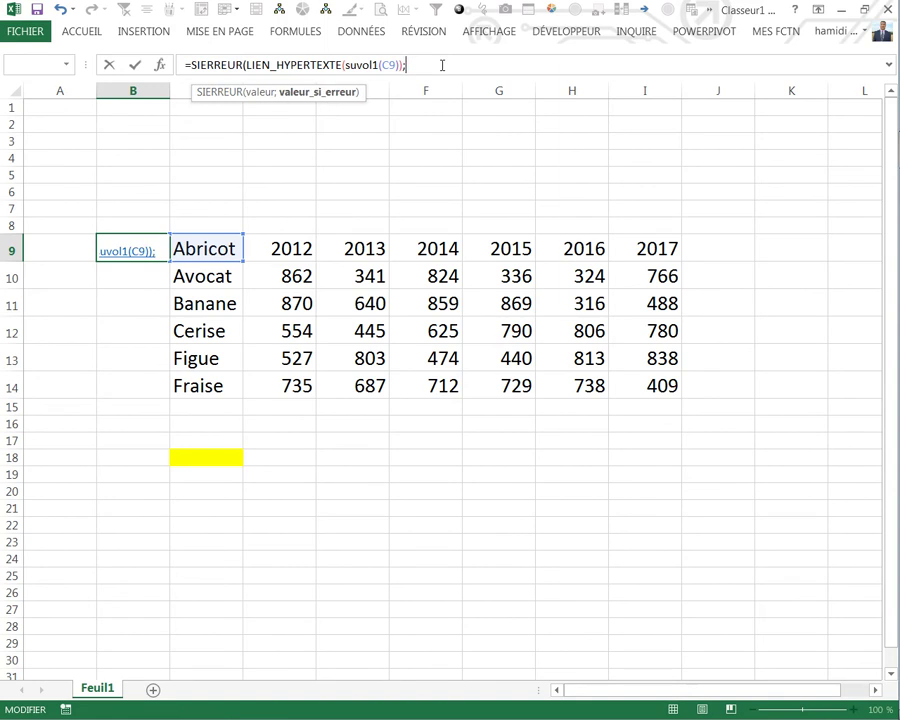
{"action": "left_click", "coordinate": [202, 251]}
{"action": "type", "text": ")"}
{"action": "key", "text": "Return"}
{"action": "left_click", "coordinate": [450, 456]}
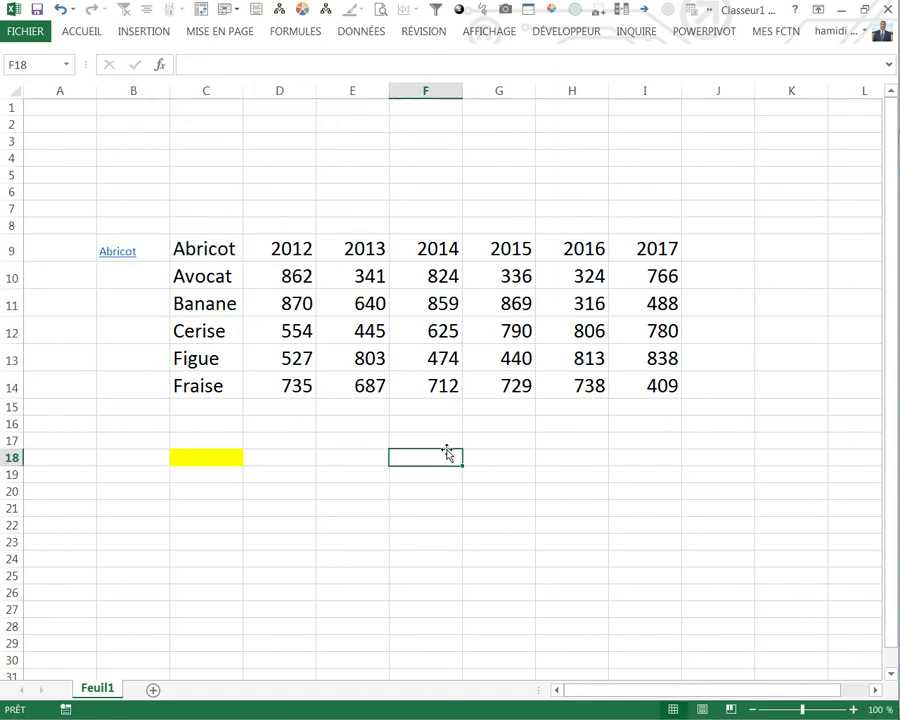
{"action": "left_click", "coordinate": [159, 250]}
Step: Fill B9's SIERREUR link formula down through B14 for every fruit
{"action": "left_click_drag", "start_coordinate": [169, 262], "coordinate": [172, 388]}
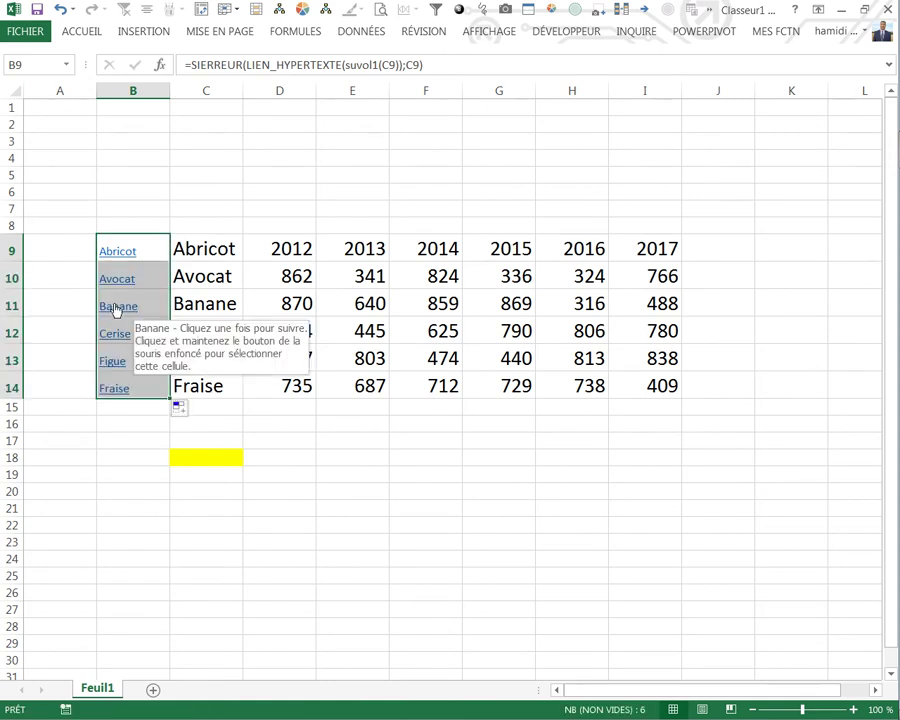
{"action": "left_click", "coordinate": [330, 420]}
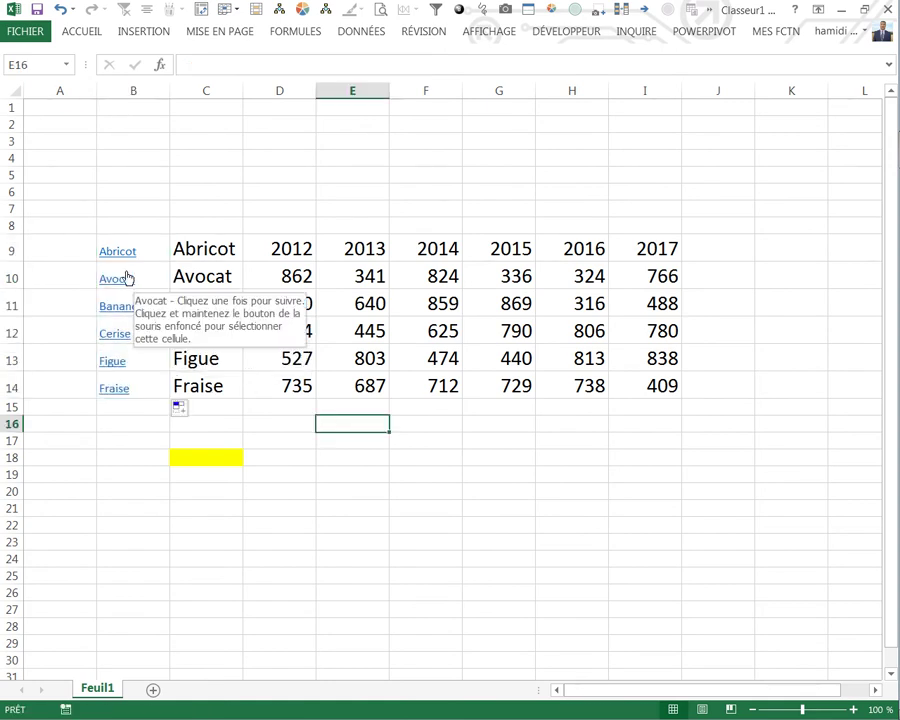
{"action": "left_click", "coordinate": [156, 244]}
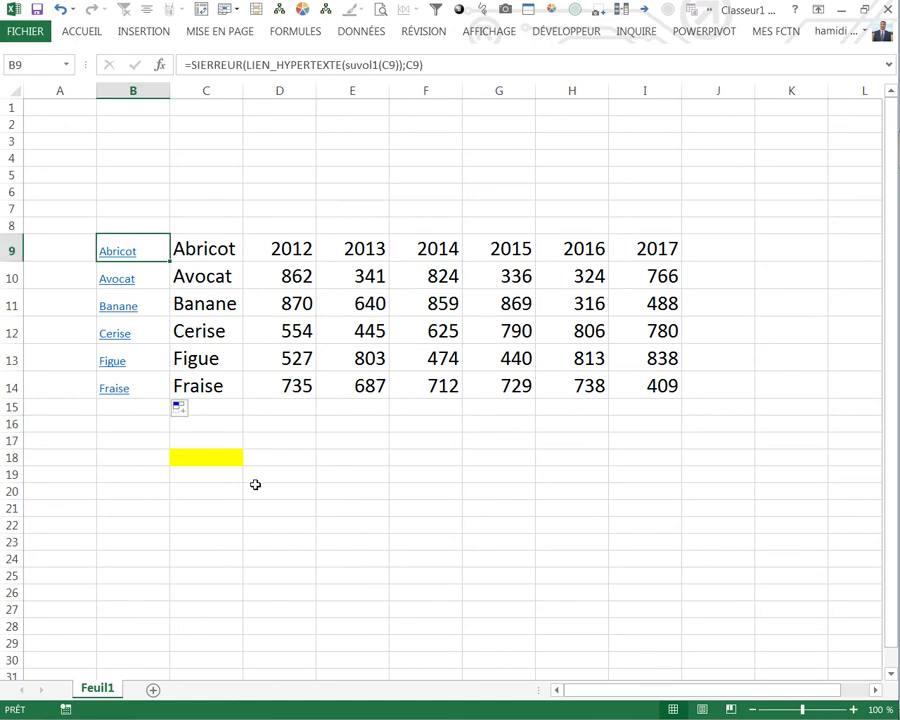
{"action": "left_click", "coordinate": [225, 455]}
{"action": "left_click", "coordinate": [557, 37]}
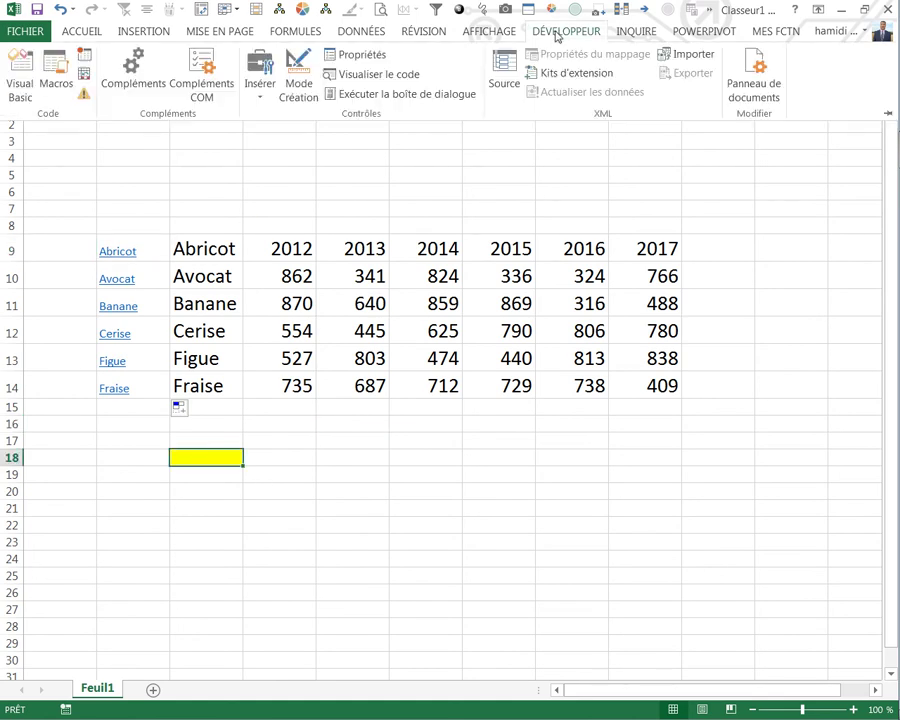
Step: Correct 'celulle' to 'cellule' in Module1 and close the VBA editor
{"action": "left_click", "coordinate": [18, 62]}
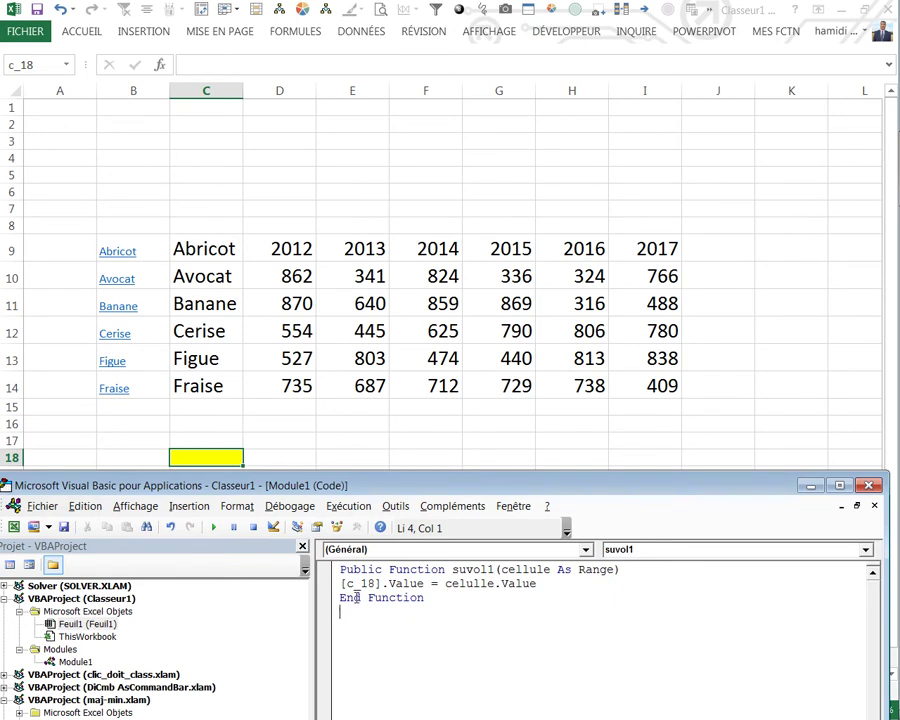
{"action": "left_click", "coordinate": [466, 586]}
{"action": "type", "text": "l"}
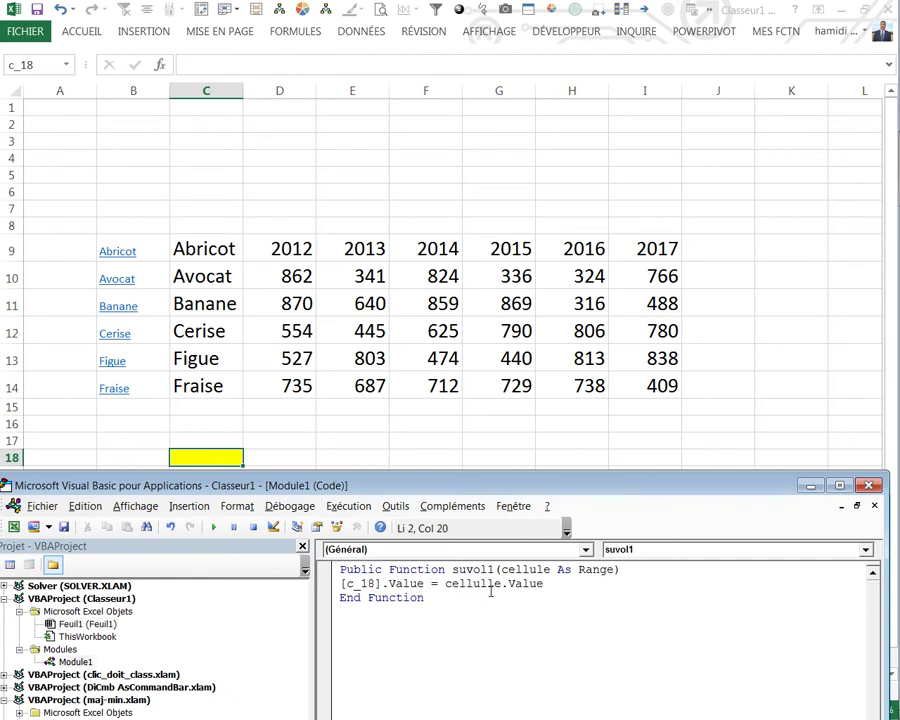
{"action": "key", "text": "BackSpace"}
{"action": "left_click", "coordinate": [869, 485]}
{"action": "left_click", "coordinate": [657, 423]}
Step: Enter =RECHERCHEV(C18;C9:I14;2;0) in D18 to look up the yellow cell's fruit
{"action": "mouse_move", "coordinate": [124, 316]}
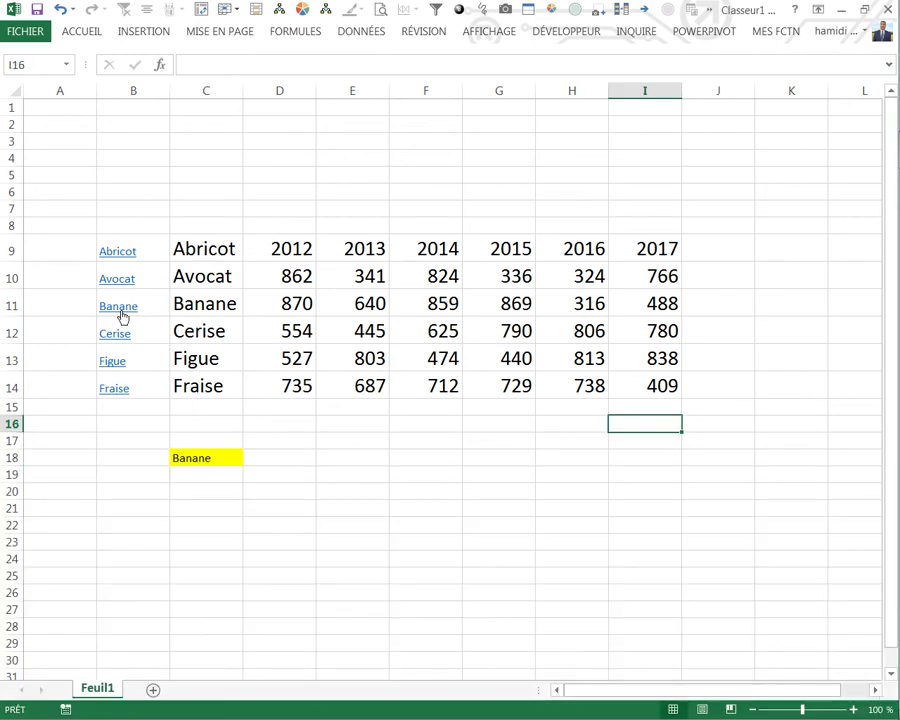
{"action": "mouse_move", "coordinate": [108, 258]}
{"action": "mouse_move", "coordinate": [118, 390]}
{"action": "left_click", "coordinate": [265, 462]}
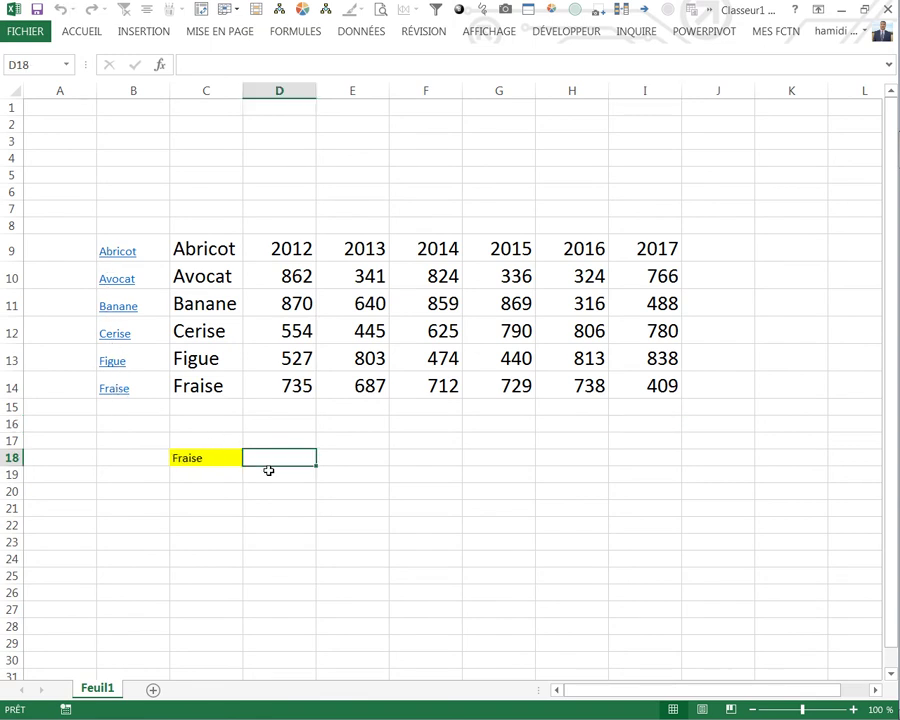
{"action": "type", "text": "=re"}
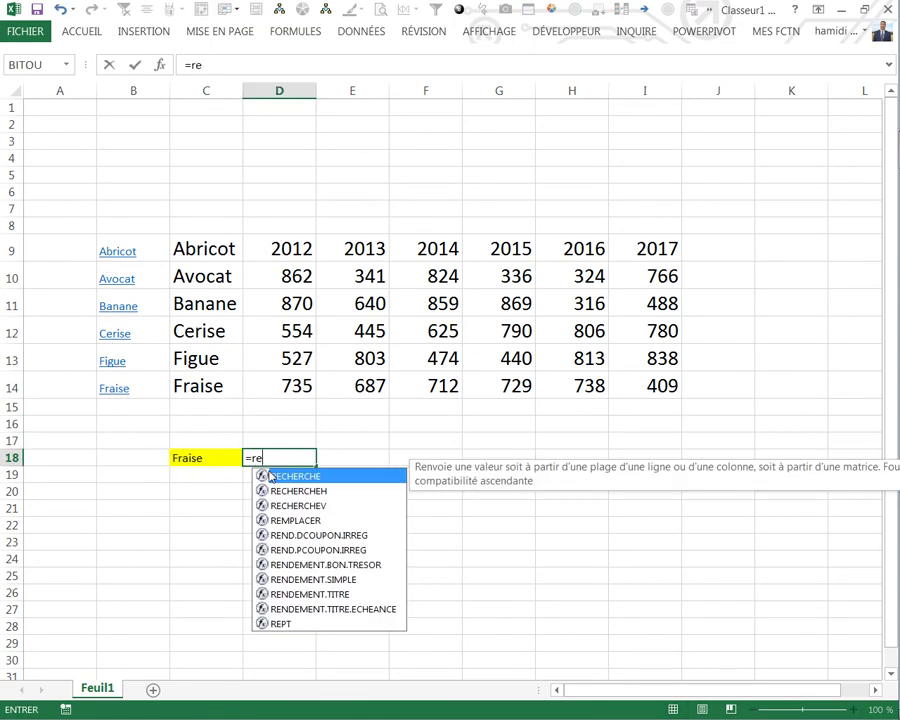
{"action": "double_click", "coordinate": [292, 504]}
{"action": "left_click", "coordinate": [191, 458]}
{"action": "type", "text": ";"}
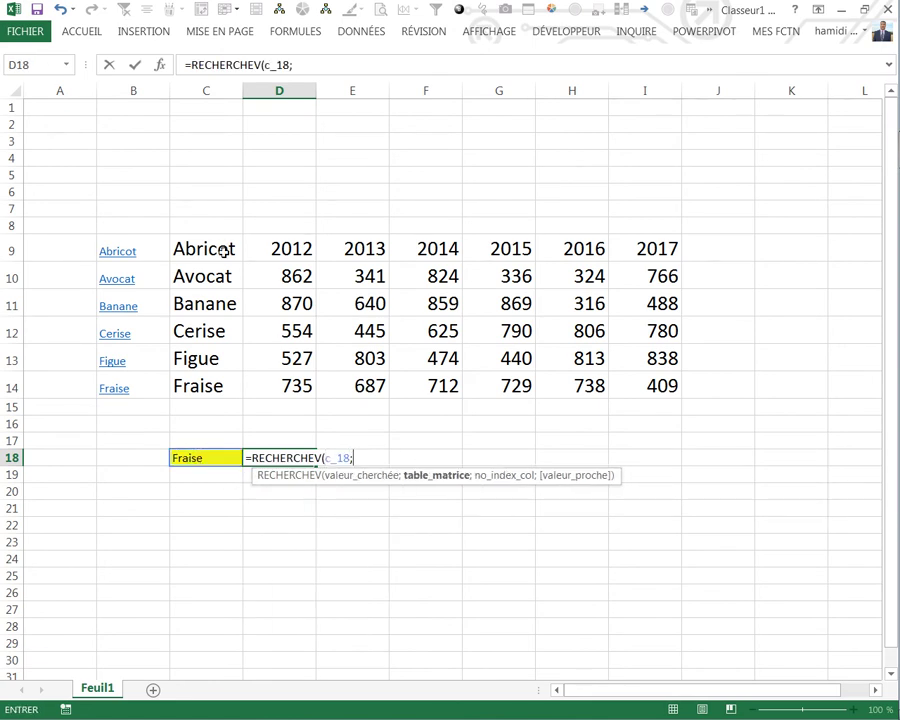
{"action": "left_click_drag", "start_coordinate": [225, 249], "coordinate": [635, 393]}
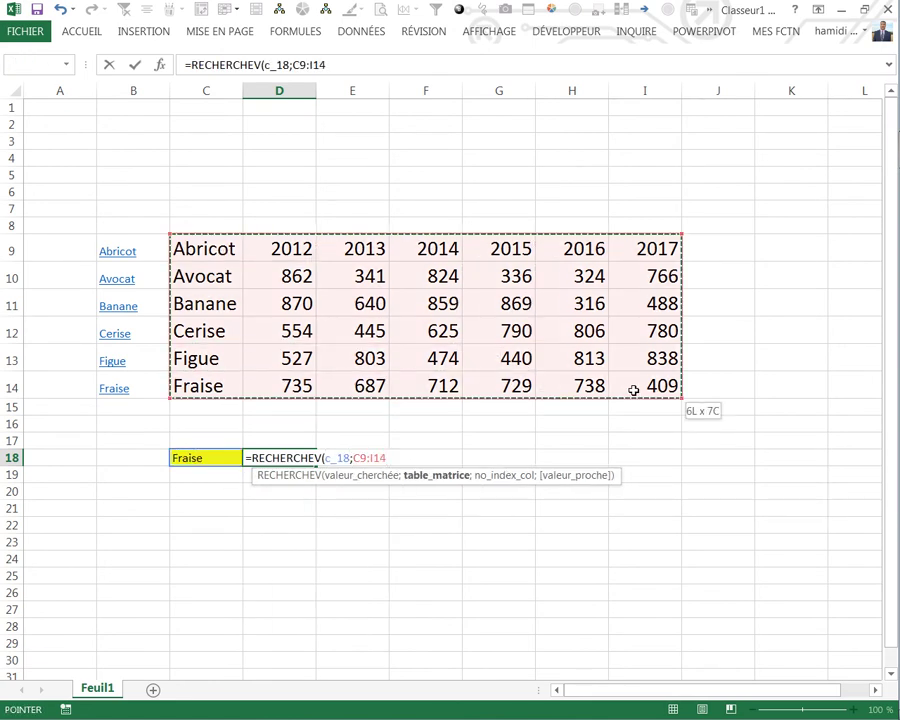
{"action": "type", "text": ";2;0"}
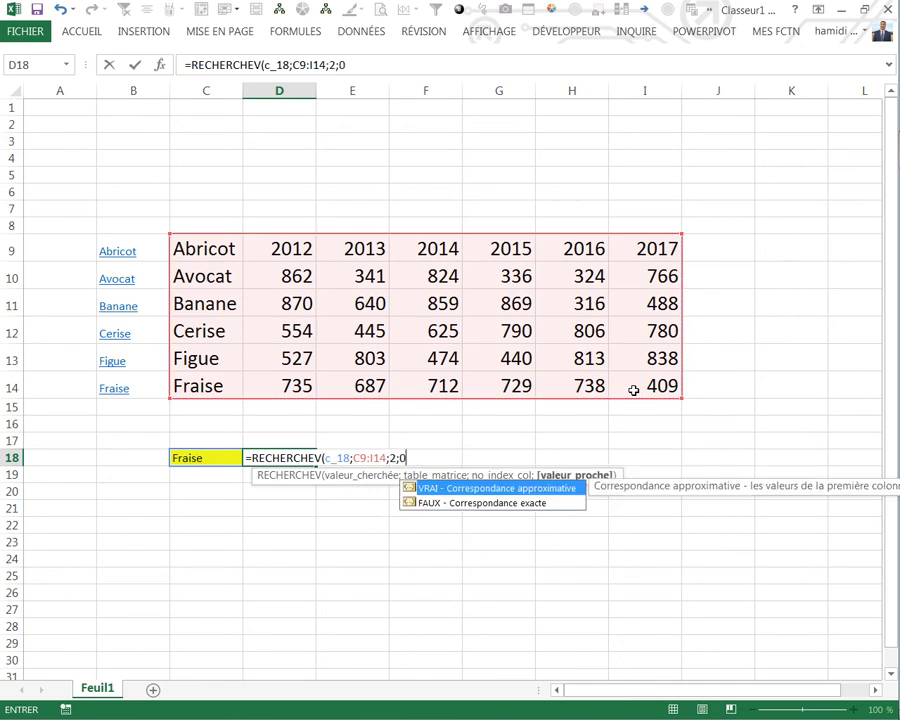
{"action": "type", "text": ")"}
{"action": "left_click", "coordinate": [425, 524]}
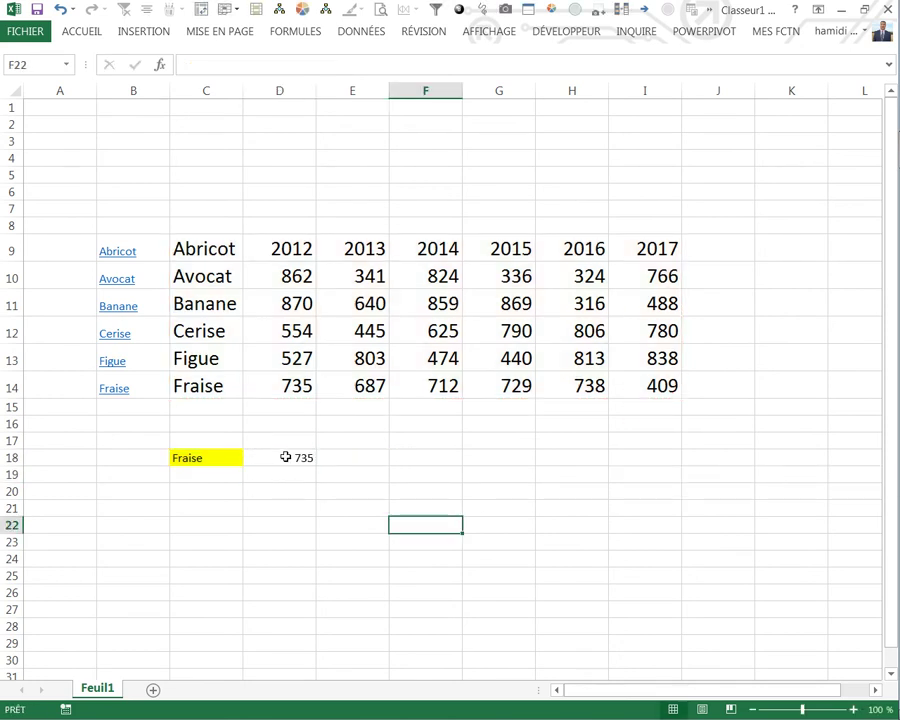
Step: Try making D18's table range C9:I14 absolute with F4, then cancel the edit
{"action": "left_click", "coordinate": [289, 457]}
{"action": "double_click", "coordinate": [327, 64]}
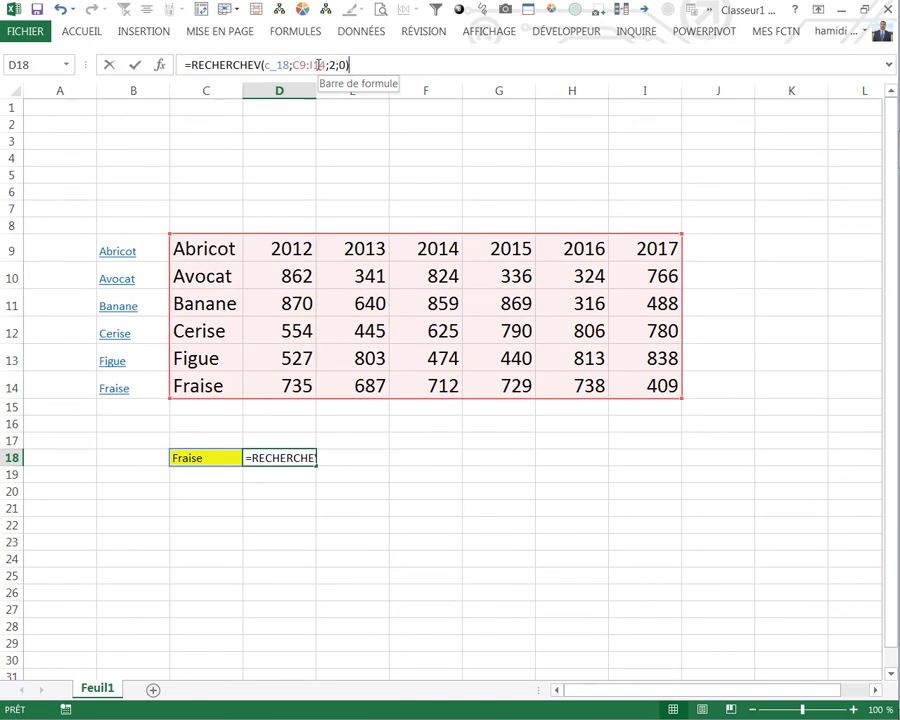
{"action": "key", "text": "Escape"}
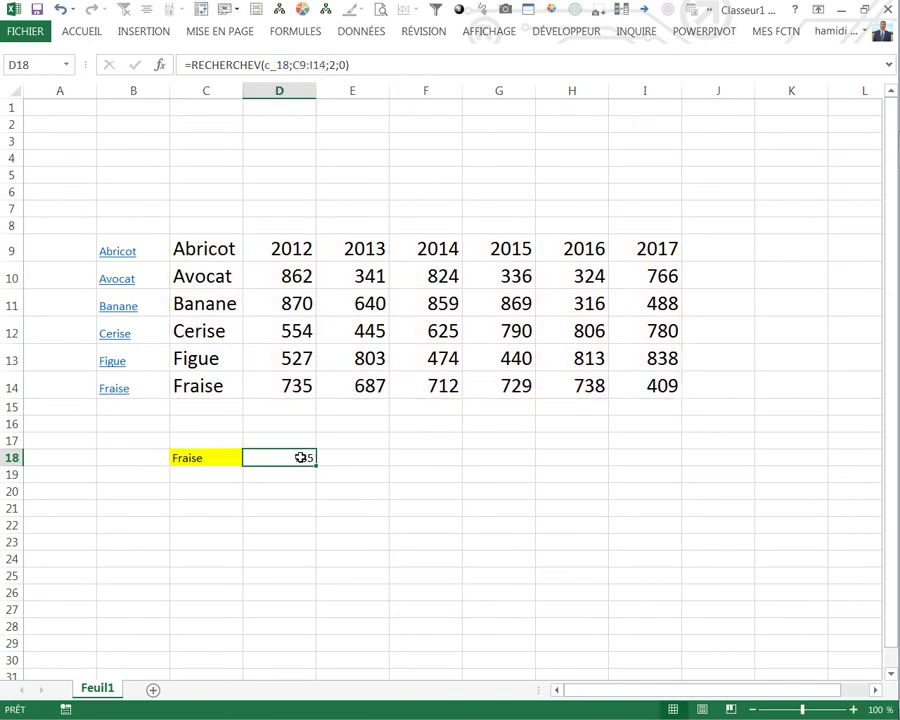
{"action": "double_click", "coordinate": [301, 455]}
{"action": "left_click_drag", "start_coordinate": [385, 457], "coordinate": [368, 457]}
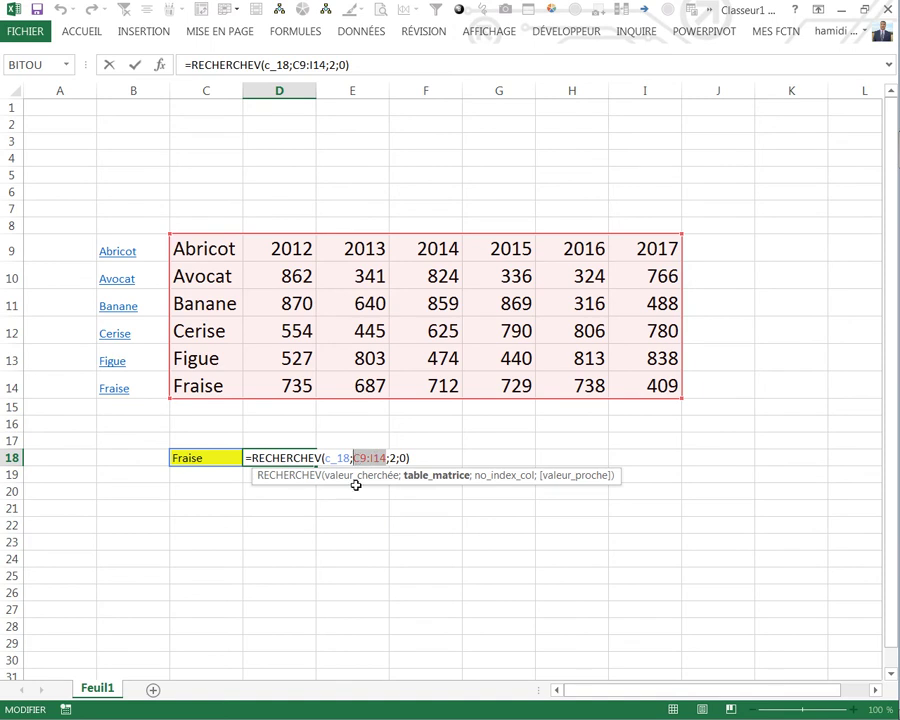
{"action": "key", "text": "F4"}
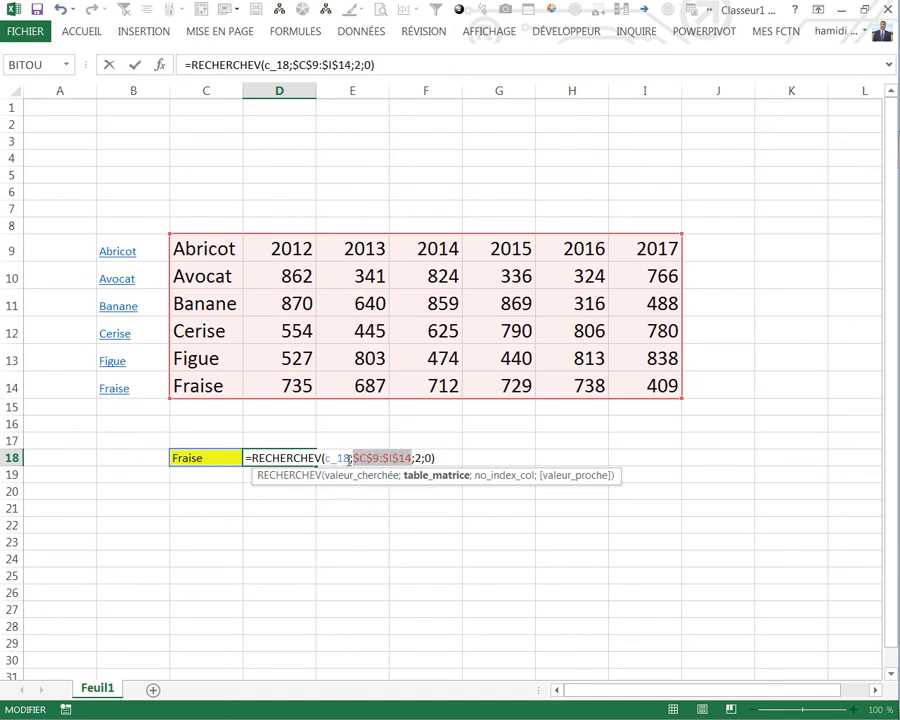
{"action": "left_click", "coordinate": [344, 457]}
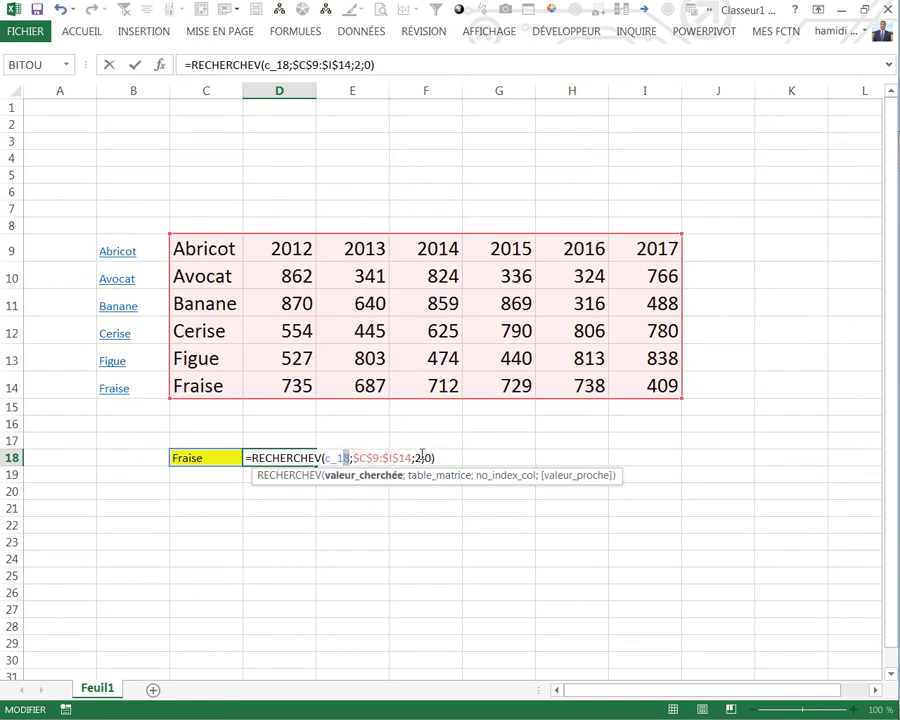
{"action": "key", "text": "Escape"}
{"action": "left_click", "coordinate": [426, 526]}
{"action": "left_click", "coordinate": [303, 455]}
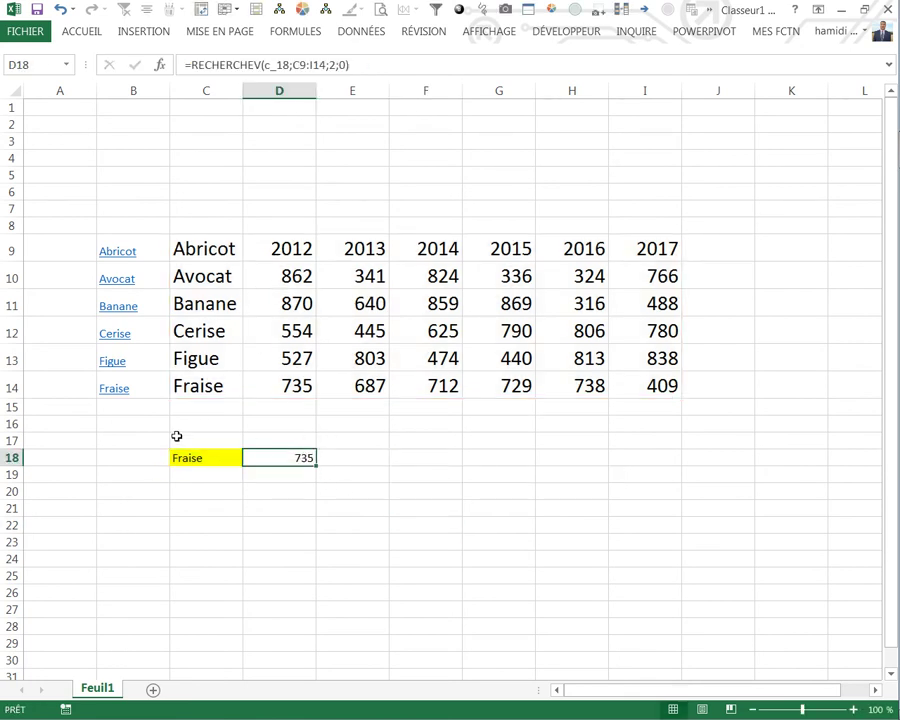
Step: Replace the column index 2 with COLONNES($C$13:D13), returning 735 for Fraise
{"action": "double_click", "coordinate": [291, 456]}
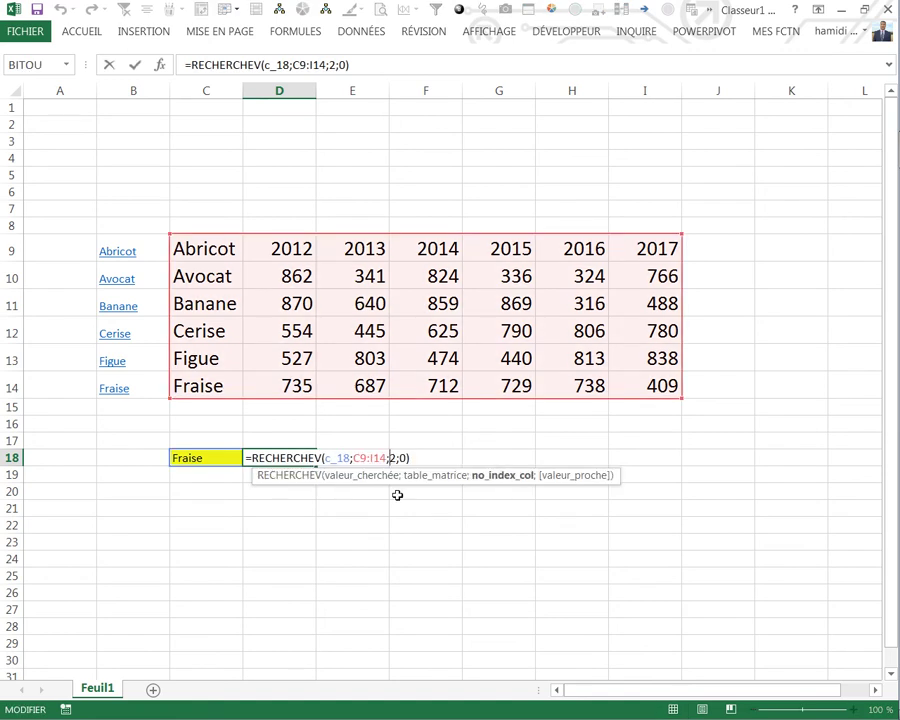
{"action": "key", "text": "Delete"}
{"action": "type", "text": "col"}
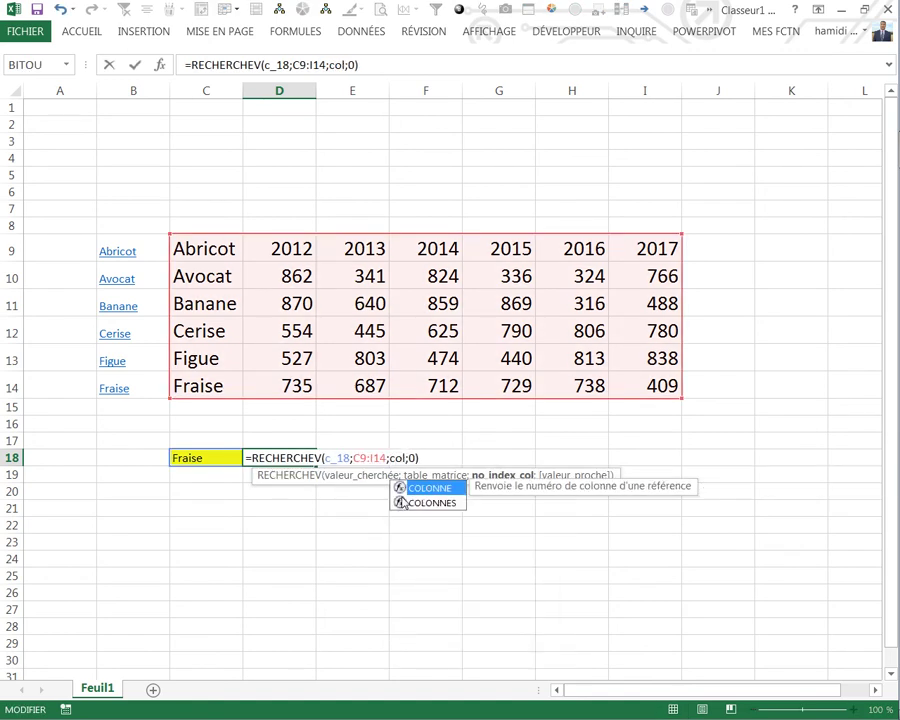
{"action": "double_click", "coordinate": [437, 504]}
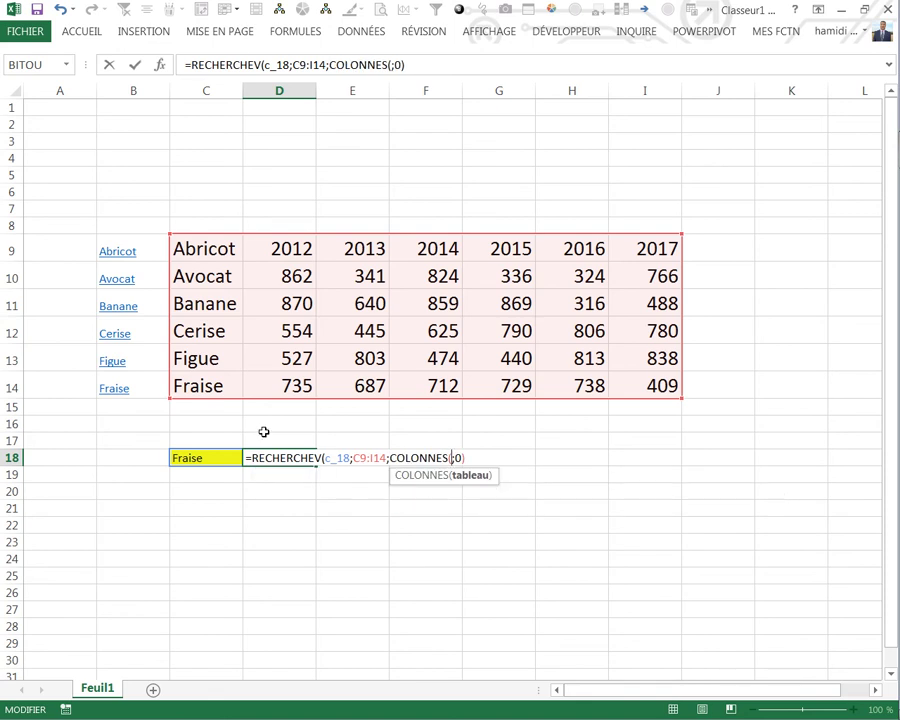
{"action": "mouse_move", "coordinate": [230, 358]}
{"action": "left_mouse_down"}
{"action": "mouse_move", "coordinate": [263, 358]}
{"action": "mouse_move", "coordinate": [291, 372]}
{"action": "left_mouse_up"}
{"action": "left_click", "coordinate": [462, 457]}
{"action": "key", "text": "F4"}
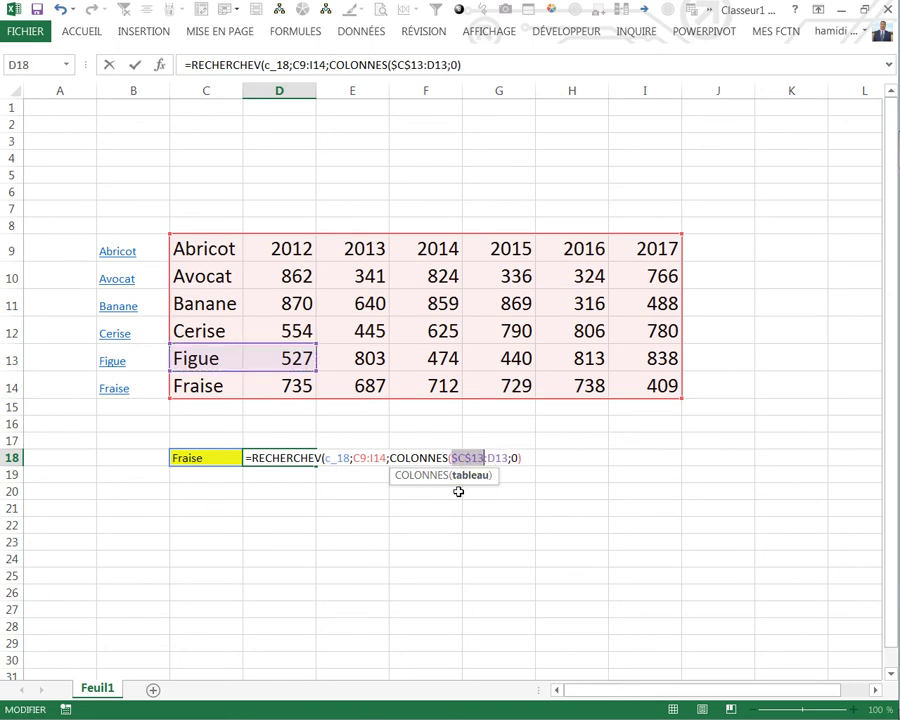
{"action": "left_click", "coordinate": [504, 457]}
{"action": "key", "text": "F4"}
{"action": "key", "text": "Return"}
Step: Fill the D18 lookup across to I18 and inspect the #N/A result in E18
{"action": "left_click", "coordinate": [311, 458]}
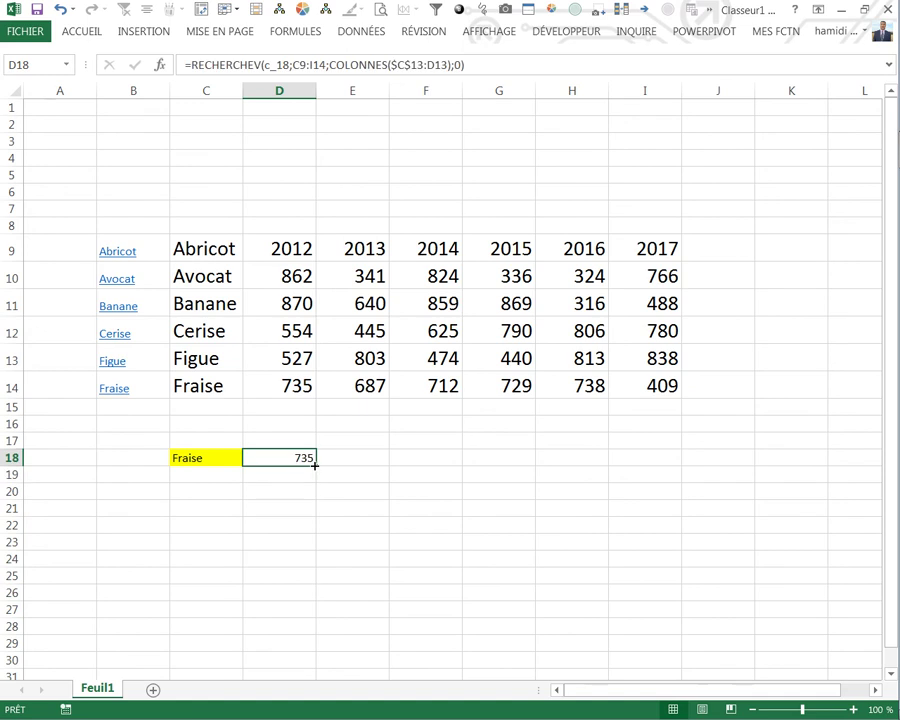
{"action": "left_click_drag", "start_coordinate": [316, 465], "coordinate": [660, 494]}
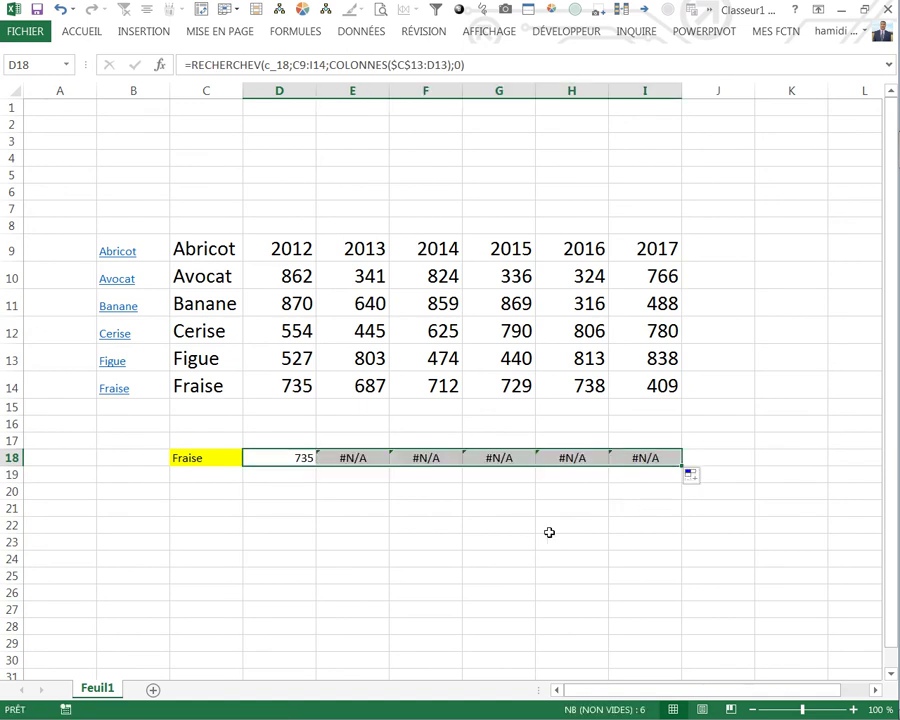
{"action": "left_click", "coordinate": [300, 457]}
{"action": "left_click", "coordinate": [337, 471]}
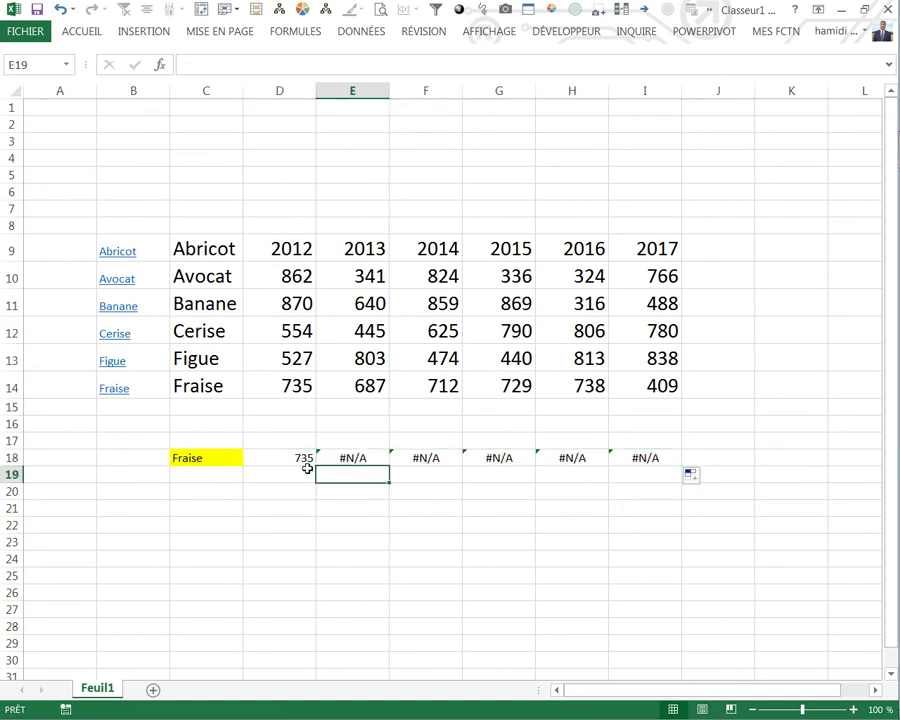
{"action": "left_click_drag", "start_coordinate": [301, 457], "coordinate": [381, 458]}
{"action": "left_click", "coordinate": [381, 458]}
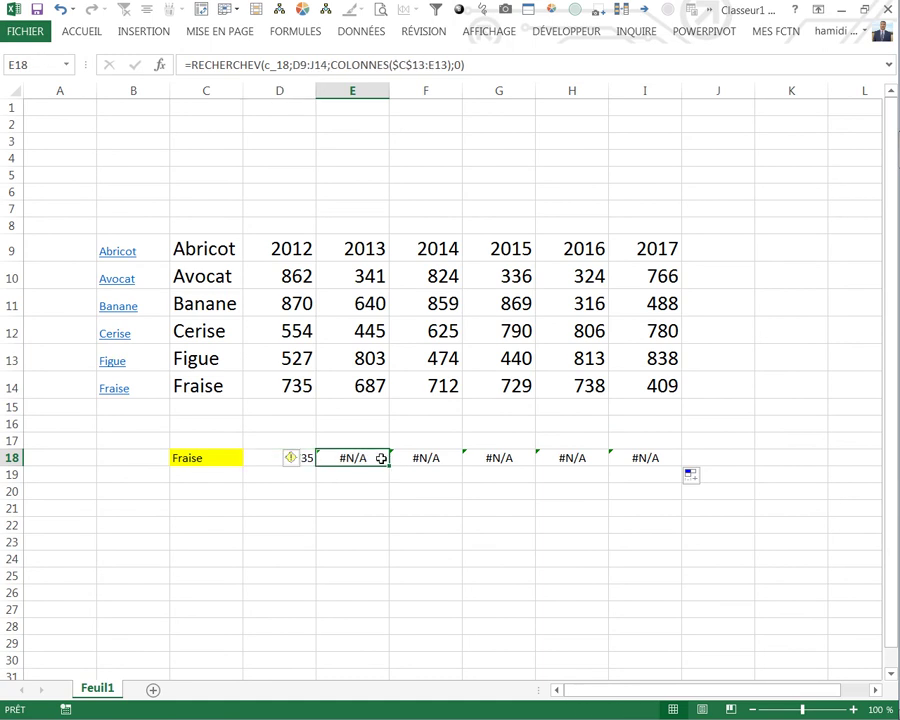
Step: Make D18's table range $C$9:$I$14 absolute, refill row 18, and select D18:I18
{"action": "left_click", "coordinate": [272, 457]}
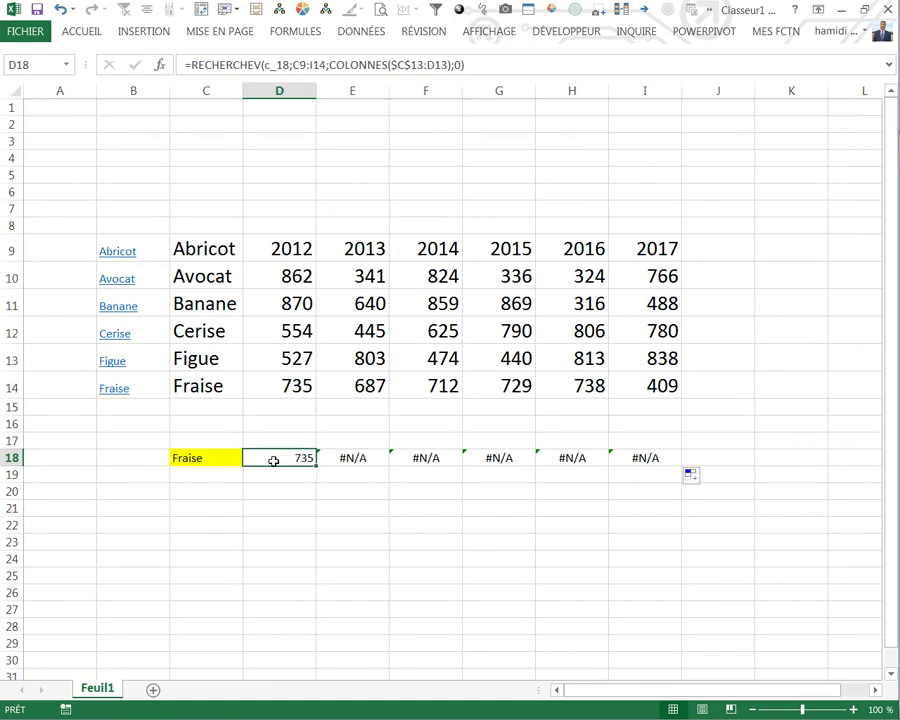
{"action": "double_click", "coordinate": [272, 457]}
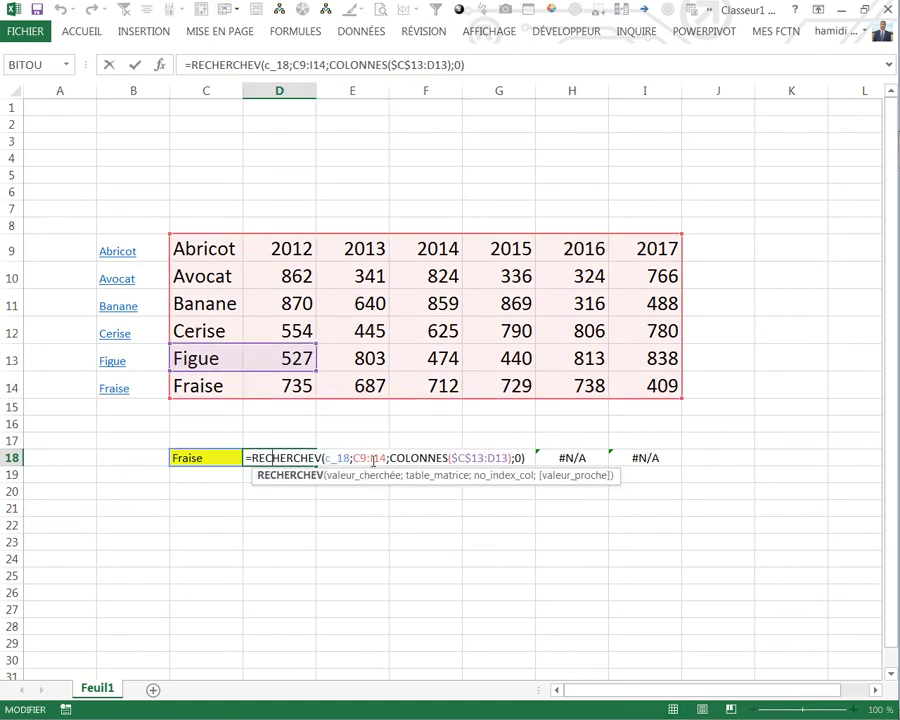
{"action": "left_click_drag", "start_coordinate": [386, 458], "coordinate": [355, 460]}
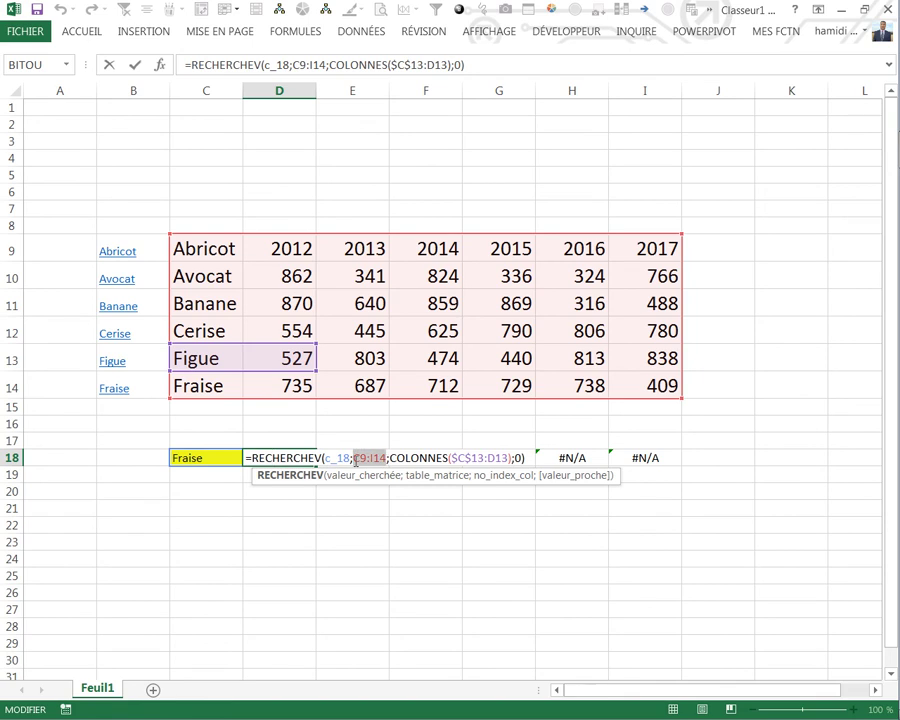
{"action": "key", "text": "F4"}
{"action": "left_click", "coordinate": [350, 540]}
{"action": "left_click", "coordinate": [306, 466]}
{"action": "mouse_move", "coordinate": [313, 462]}
{"action": "left_mouse_down"}
{"action": "mouse_move", "coordinate": [632, 481]}
{"action": "mouse_move", "coordinate": [656, 474]}
{"action": "left_mouse_up"}
{"action": "left_click", "coordinate": [505, 411]}
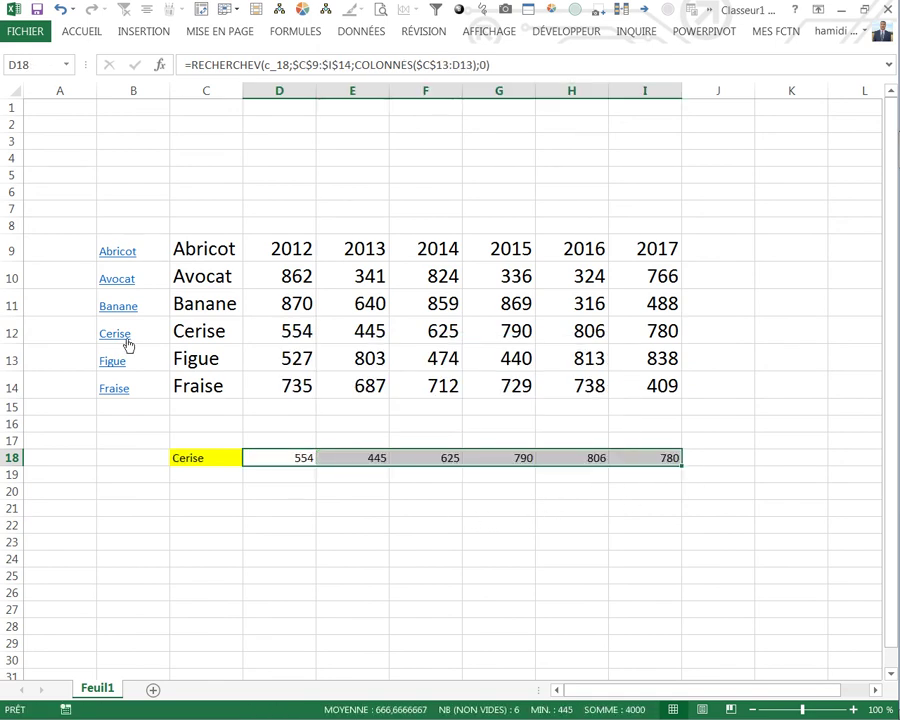
{"action": "mouse_move", "coordinate": [118, 306]}
{"action": "left_click", "coordinate": [238, 527]}
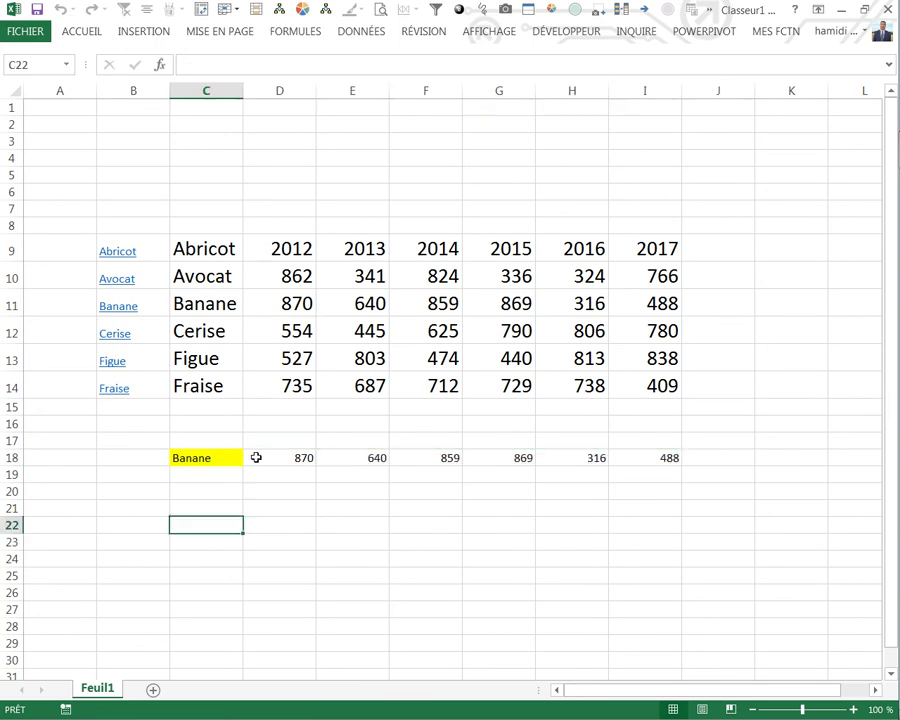
{"action": "left_click_drag", "start_coordinate": [258, 457], "coordinate": [666, 457]}
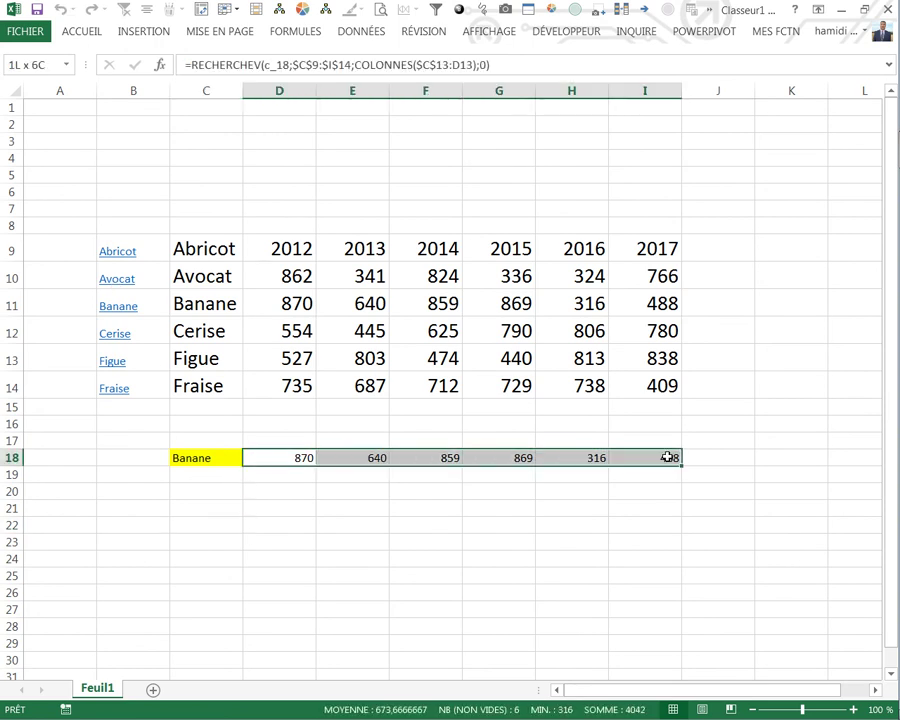
Step: Insert a 2D column chart of D18:I18, move it down, and use D9:I9 (2012–2017) as axis labels
{"action": "left_click", "coordinate": [143, 31]}
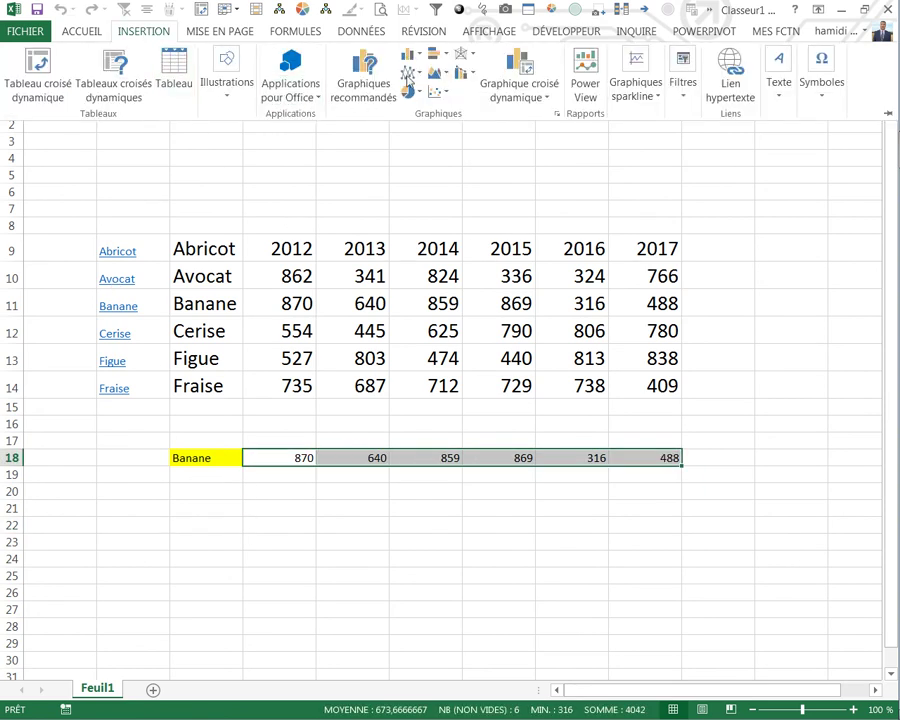
{"action": "left_click", "coordinate": [409, 54]}
{"action": "left_click", "coordinate": [422, 132]}
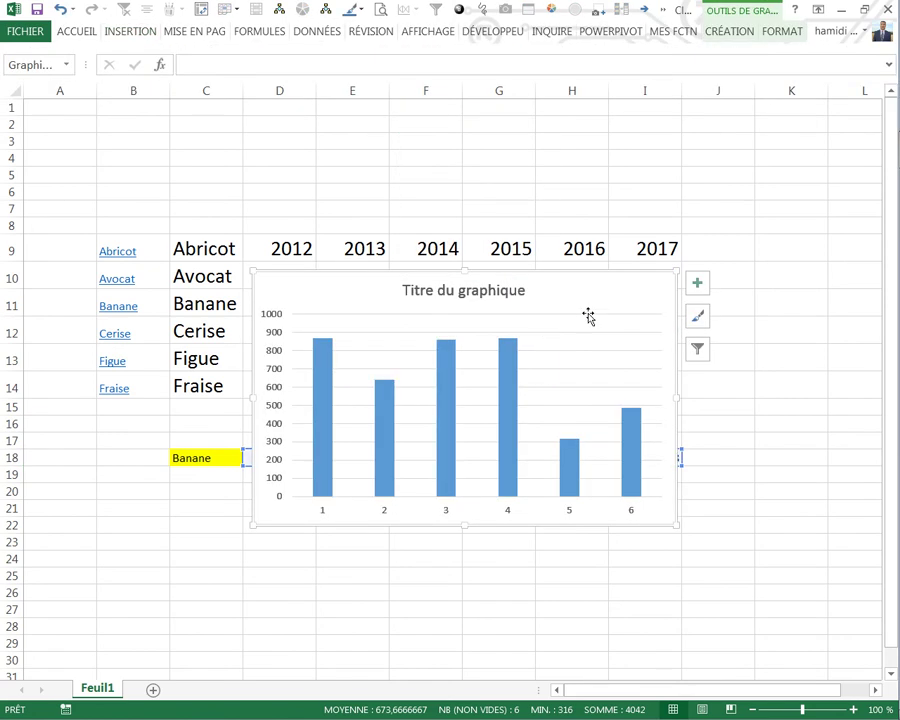
{"action": "left_click_drag", "start_coordinate": [572, 270], "coordinate": [592, 368]}
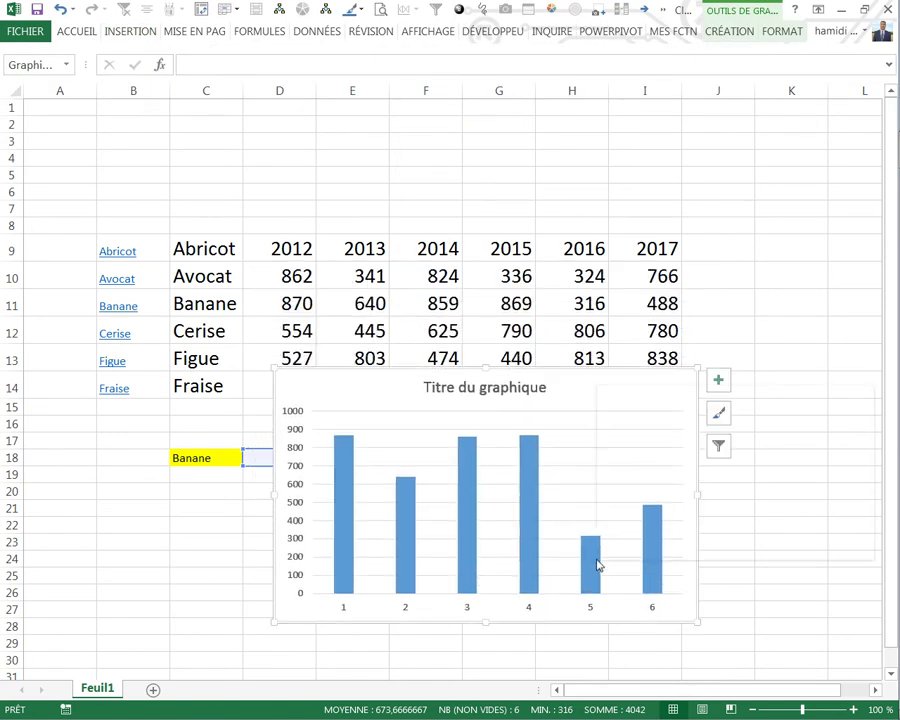
{"action": "right_click", "coordinate": [599, 565]}
{"action": "left_click", "coordinate": [642, 461]}
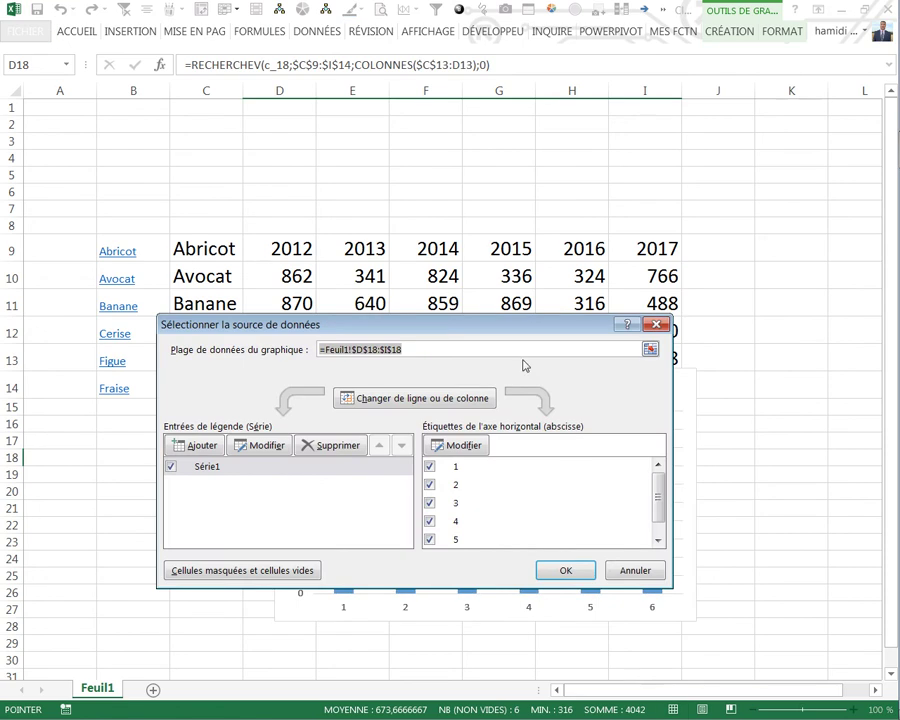
{"action": "left_click", "coordinate": [458, 445]}
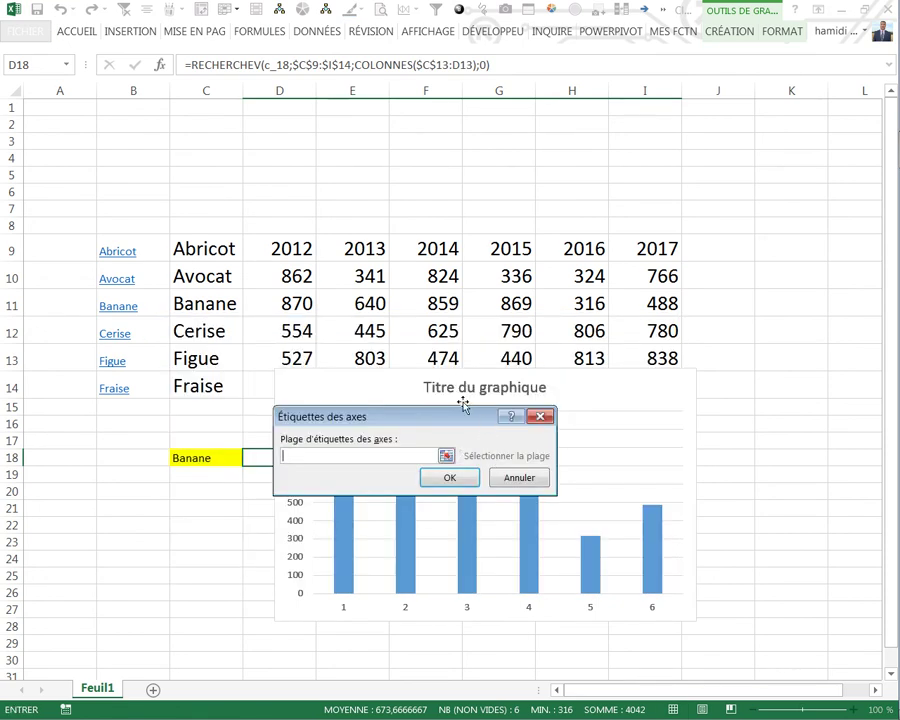
{"action": "left_click_drag", "start_coordinate": [296, 249], "coordinate": [606, 242]}
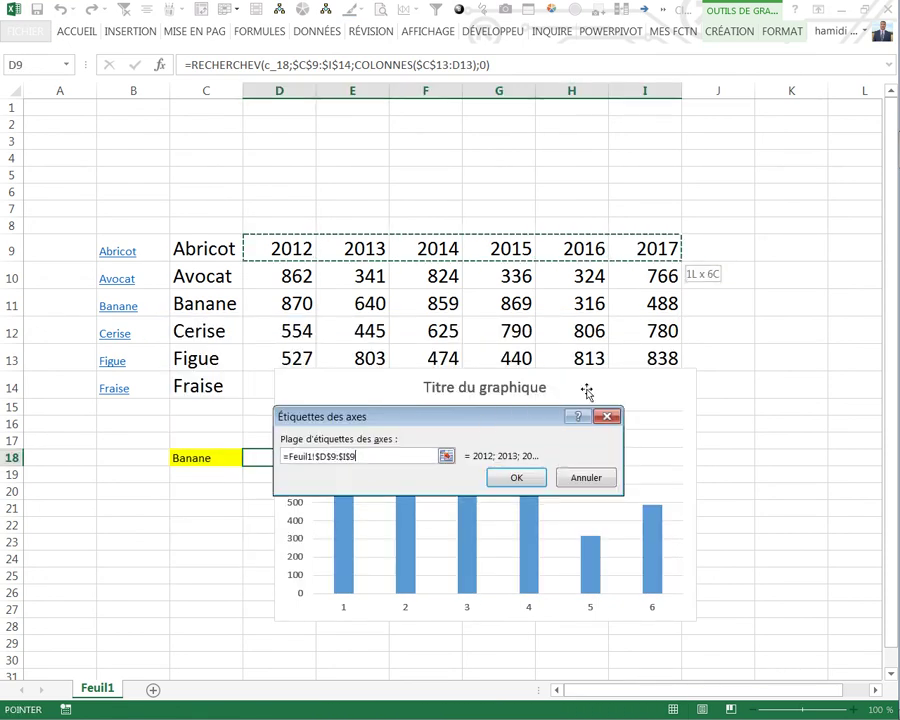
{"action": "left_click", "coordinate": [522, 476]}
{"action": "left_click", "coordinate": [566, 571]}
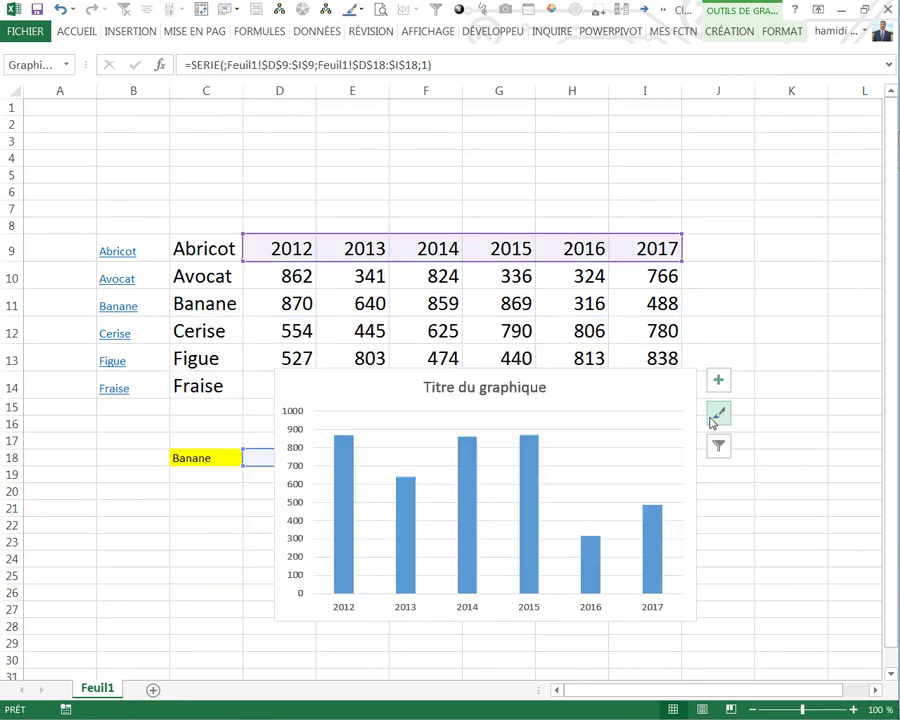
{"action": "left_click", "coordinate": [733, 295]}
Step: Link the chart title to Feuil1!$C$18, correcting the faulty reference after the error
{"action": "mouse_move", "coordinate": [114, 388]}
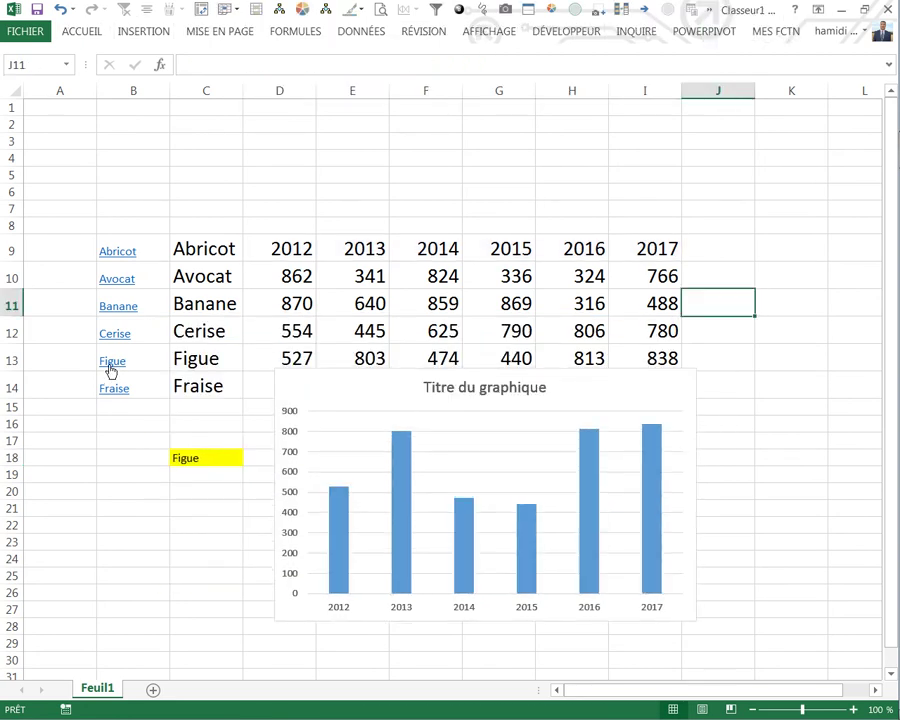
{"action": "left_click", "coordinate": [438, 389]}
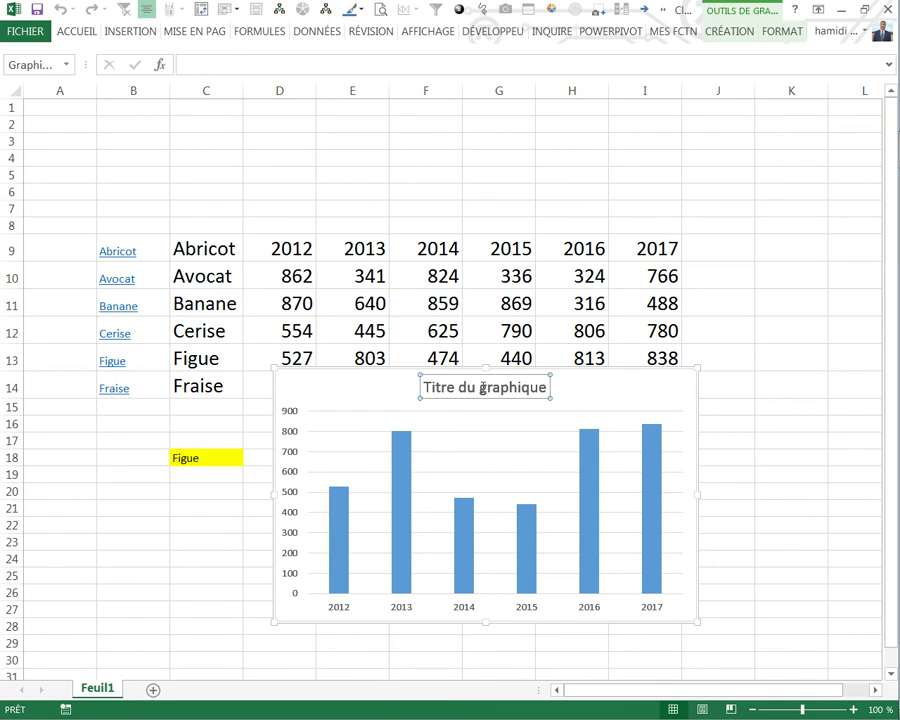
{"action": "left_click", "coordinate": [179, 70]}
{"action": "type", "text": "="}
{"action": "left_click", "coordinate": [206, 462]}
{"action": "key", "text": "Return"}
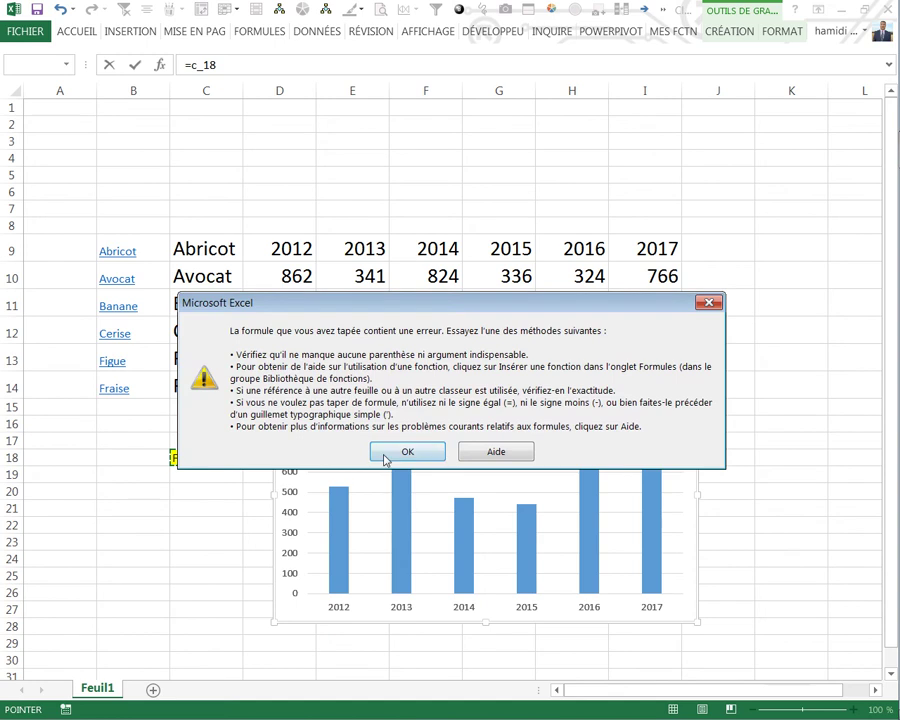
{"action": "left_click", "coordinate": [388, 456]}
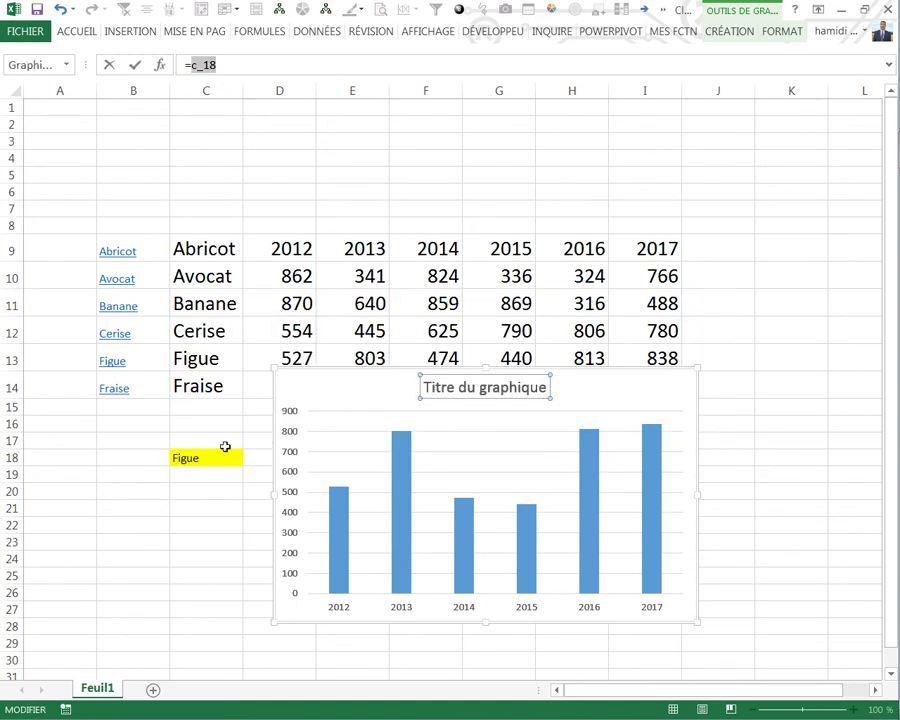
{"action": "key", "text": "BackSpace"}
{"action": "left_click", "coordinate": [428, 176]}
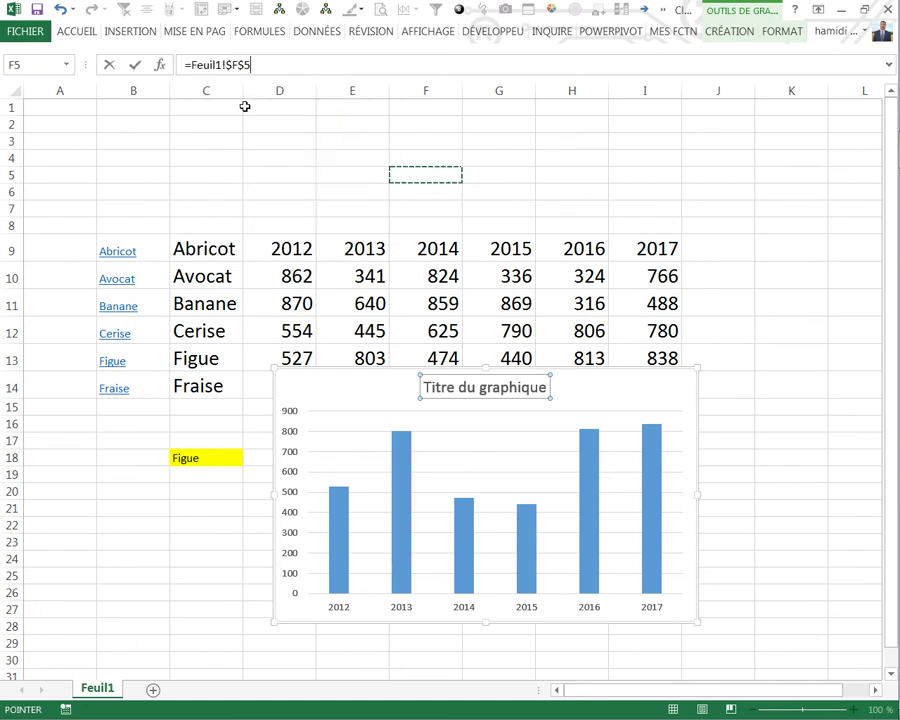
{"action": "key", "text": "BackSpace"}
{"action": "type", "text": "18"}
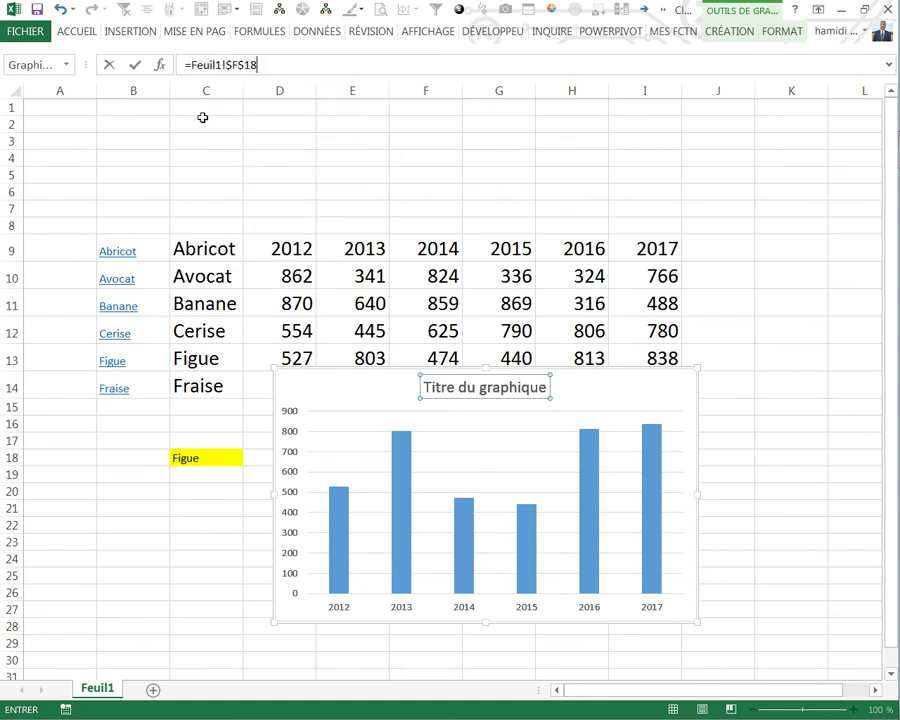
{"action": "left_click", "coordinate": [238, 66]}
{"action": "key", "text": "BackSpace"}
{"action": "type", "text": "C"}
{"action": "key", "text": "Return"}
{"action": "key", "text": "Escape"}
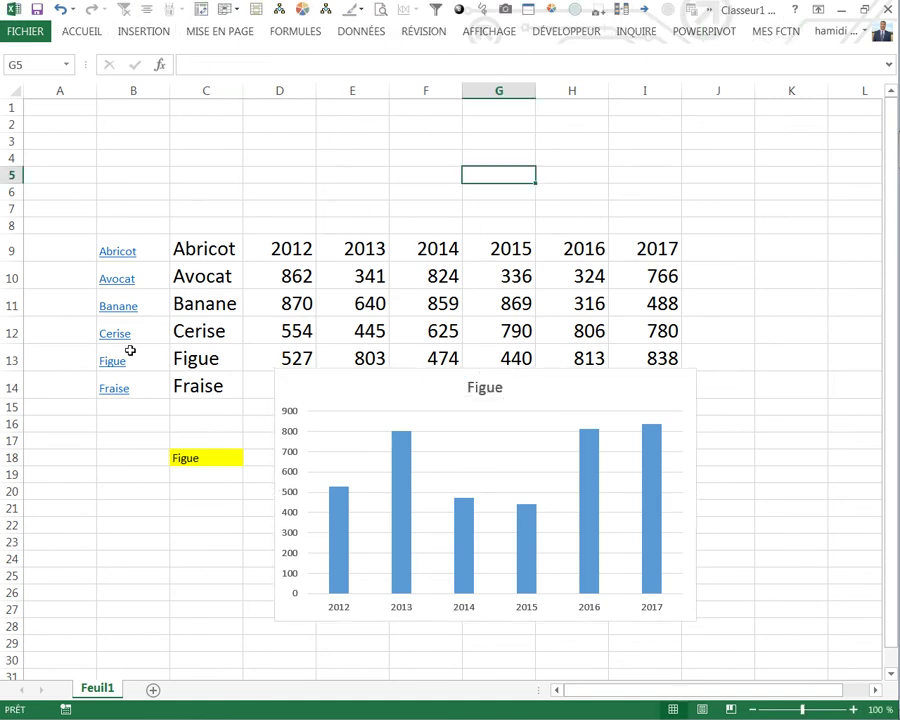
Step: Test the fruit links, checking the yellow cell and chart title follow the hovered fruit
{"action": "left_click", "coordinate": [127, 336]}
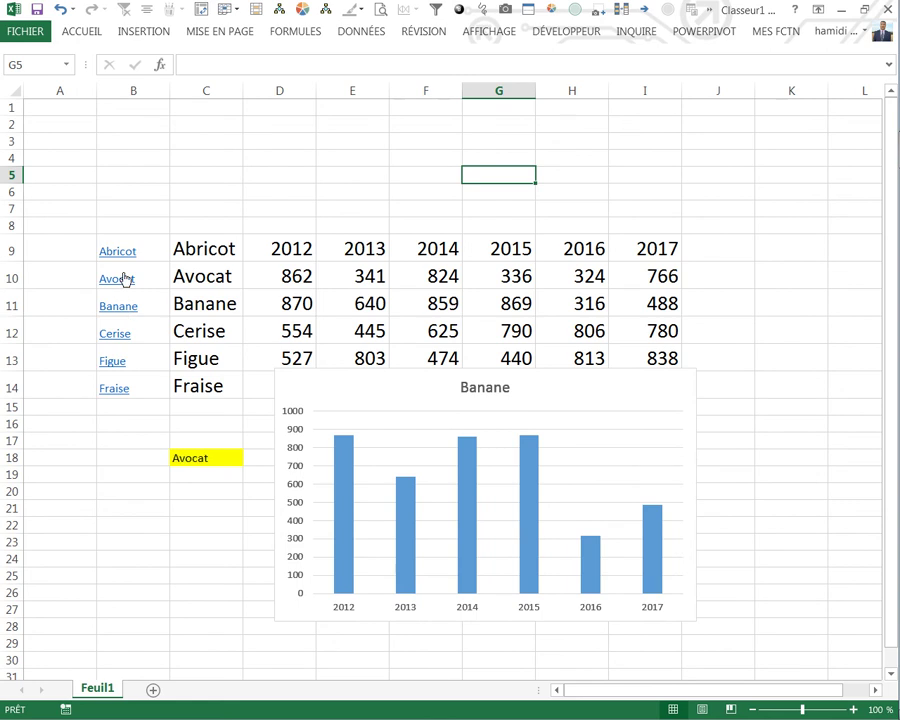
{"action": "mouse_move", "coordinate": [124, 256]}
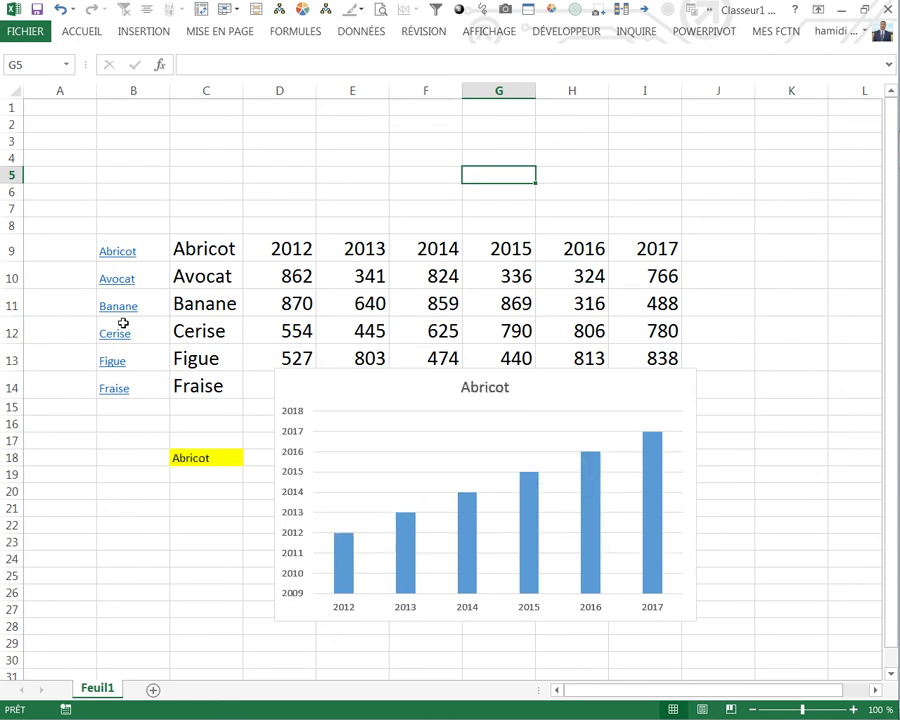
{"action": "mouse_move", "coordinate": [118, 390]}
{"action": "left_click", "coordinate": [133, 441]}
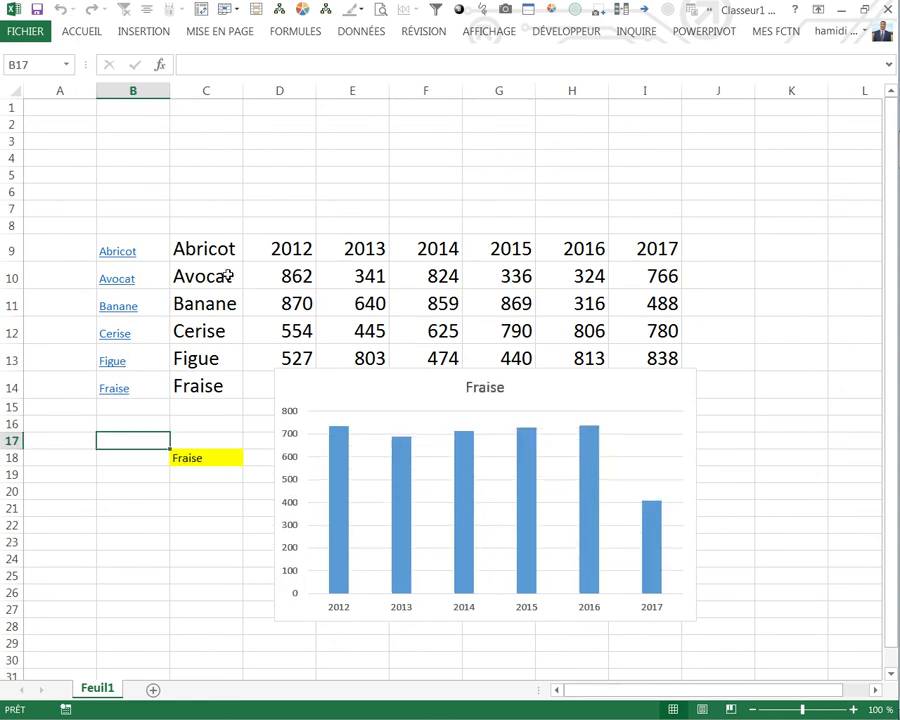
{"action": "left_click", "coordinate": [321, 374]}
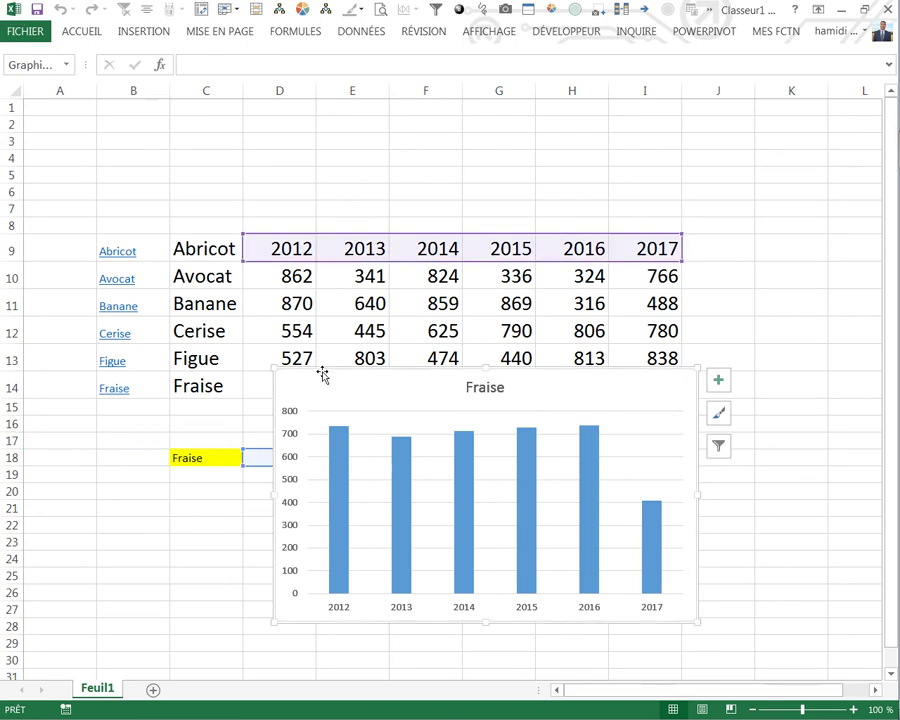
{"action": "left_click", "coordinate": [215, 136]}
Step: Open the VBA editor and paste a copy of the suvol1 function below it
{"action": "left_click", "coordinate": [547, 31]}
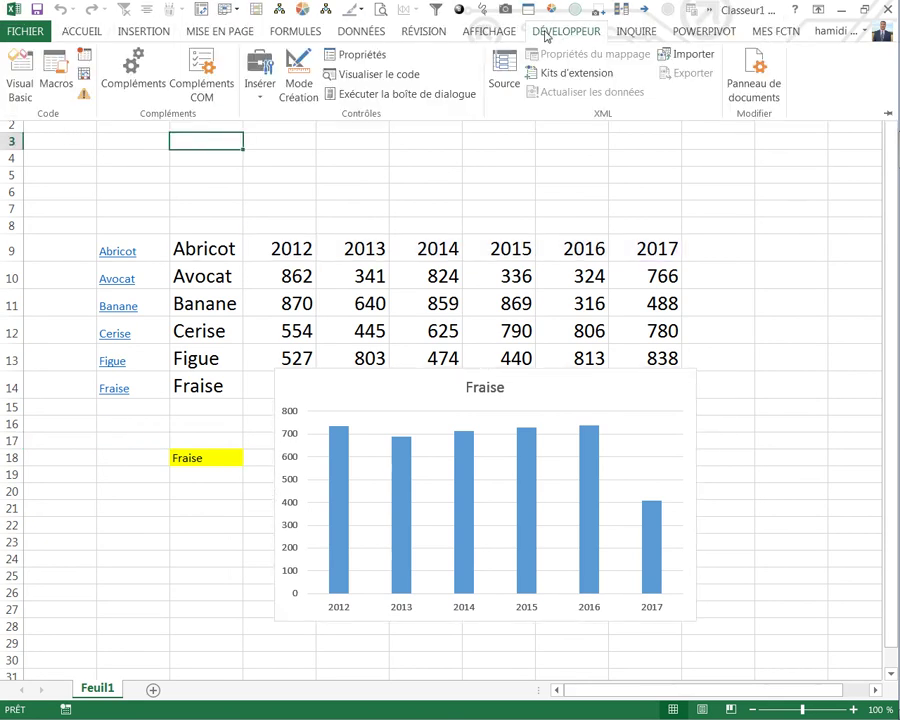
{"action": "left_click", "coordinate": [20, 76]}
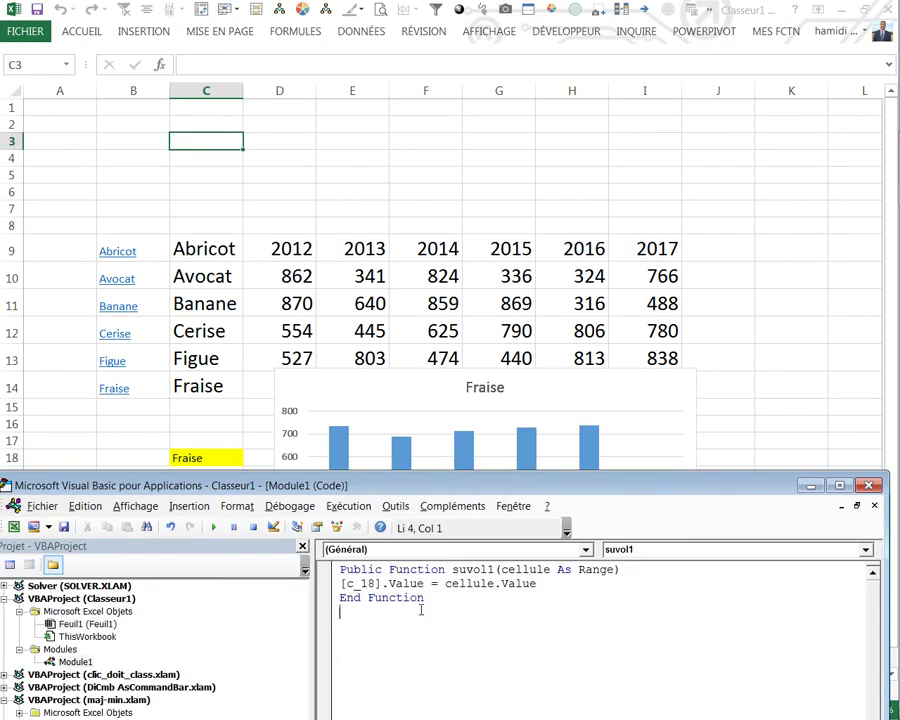
{"action": "left_click_drag", "start_coordinate": [421, 609], "coordinate": [318, 573]}
{"action": "left_click", "coordinate": [441, 630]}
{"action": "type", "text": "Public Function suvol1(cellule As Range) [c_18].Value = cellule.Value End Function"}
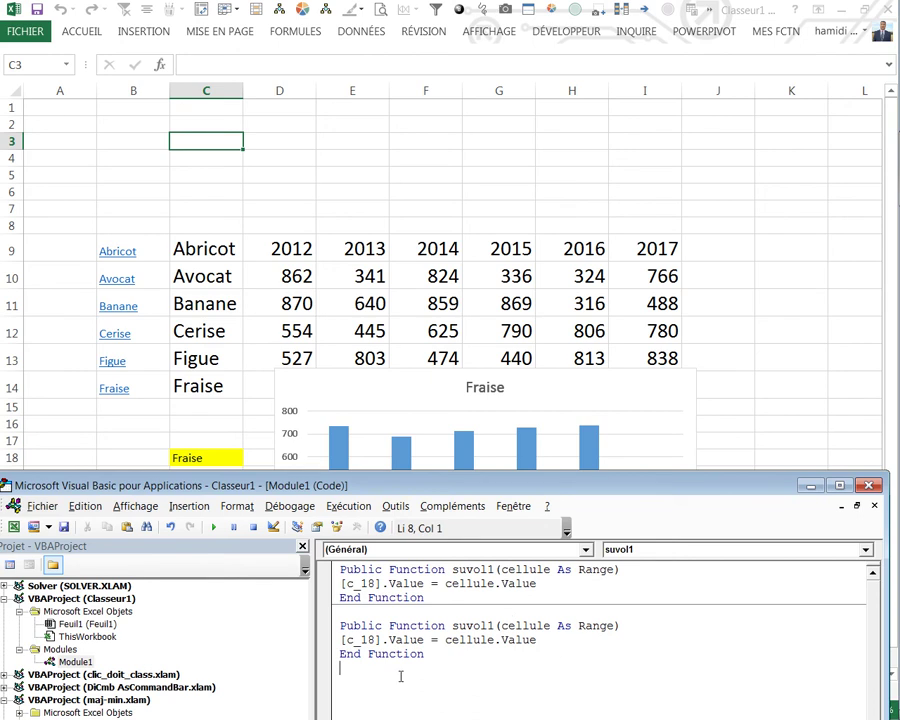
Step: Rename the copy suvol2, change its target from [c_18] to [d_2], and return to Excel
{"action": "key", "text": "BackSpace"}
{"action": "type", "text": "2"}
{"action": "key", "text": "BackSpace"}
{"action": "key", "text": "BackSpace"}
{"action": "type", "text": "2"}
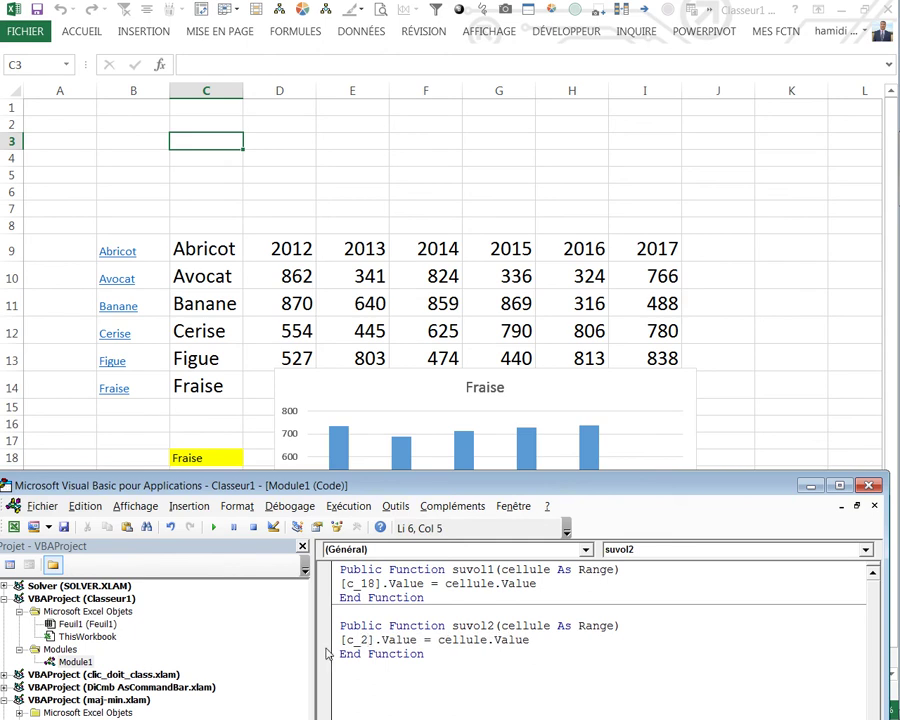
{"action": "key", "text": "BackSpace"}
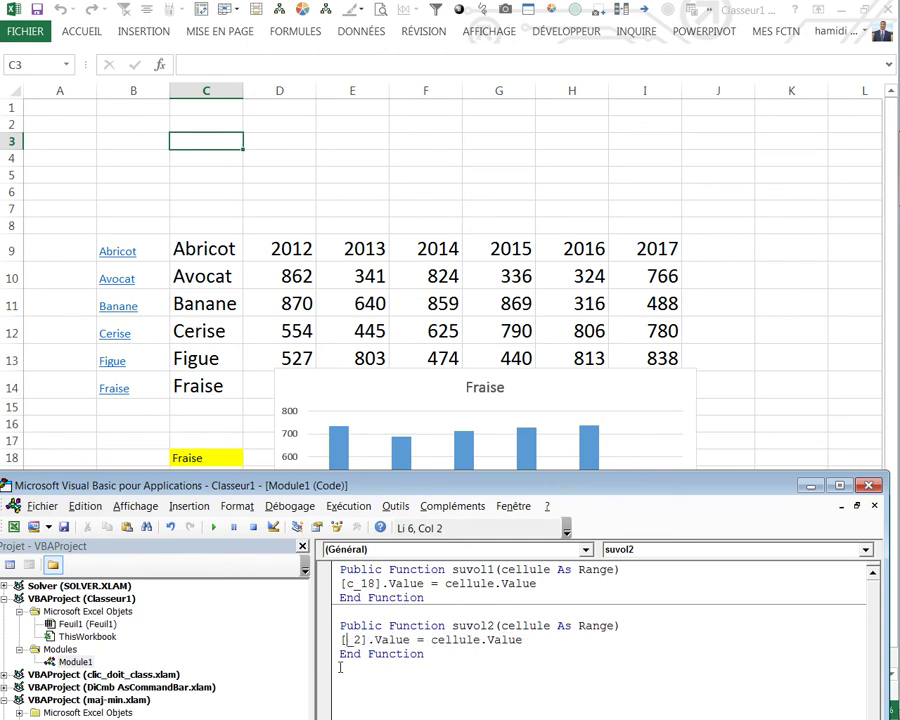
{"action": "type", "text": "d"}
{"action": "left_click", "coordinate": [595, 677]}
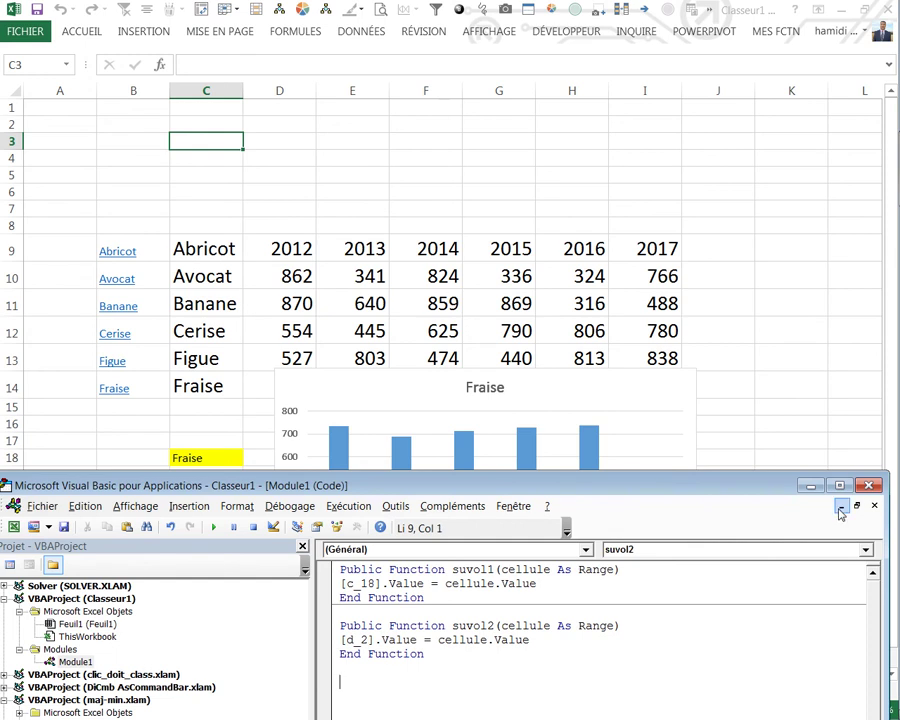
{"action": "key", "text": "alt+F11"}
Step: Start naming cell D2 in the Name Box, then leave it
{"action": "left_click", "coordinate": [263, 126]}
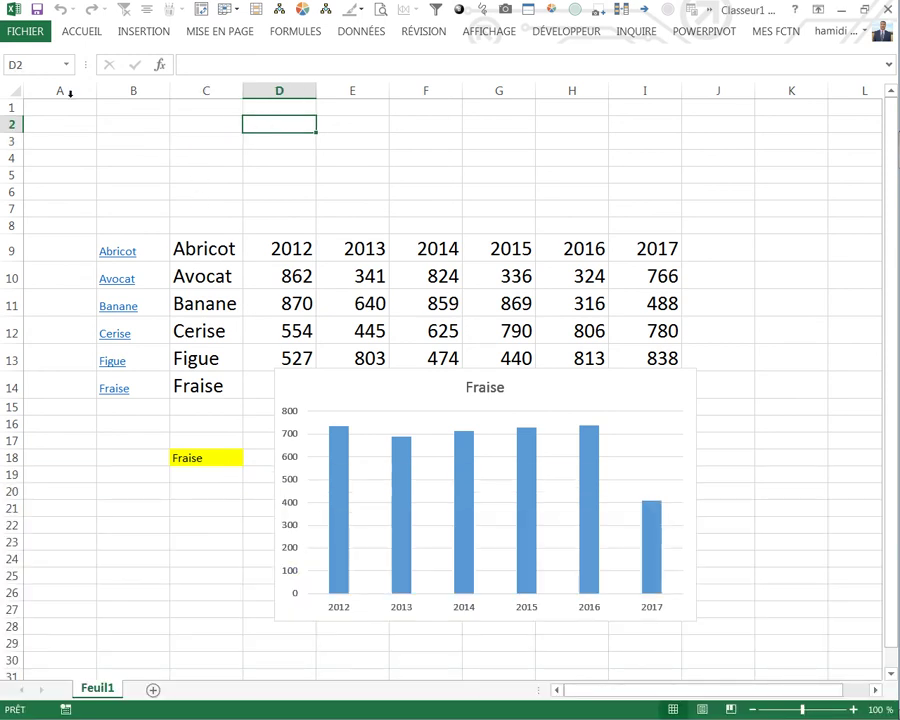
{"action": "left_click", "coordinate": [30, 68]}
{"action": "type", "text": "d-8"}
{"action": "left_click", "coordinate": [176, 188]}
Step: Enter =LIEN_HYPERTEXTE(suvol2(D9)) in D8
{"action": "mouse_move", "coordinate": [178, 252]}
{"action": "left_click", "coordinate": [304, 229]}
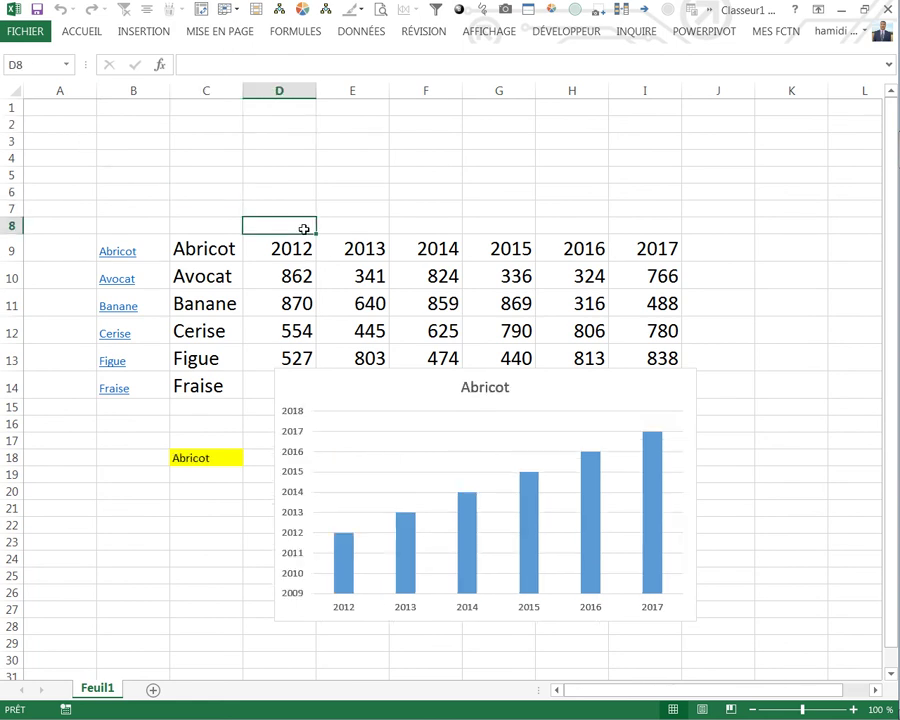
{"action": "type", "text": "="}
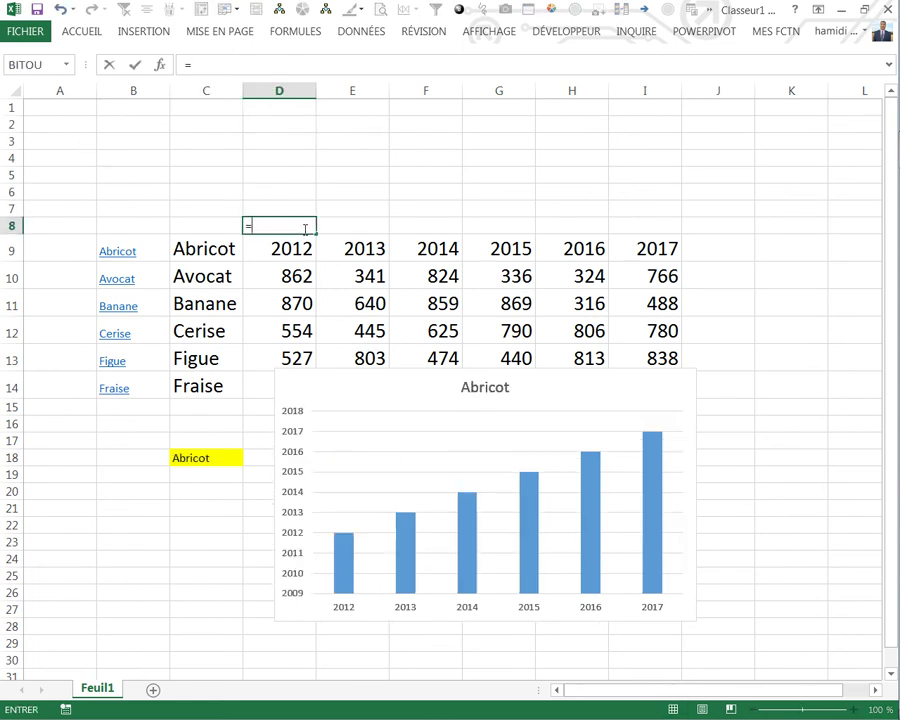
{"action": "type", "text": "li"}
{"action": "double_click", "coordinate": [310, 246]}
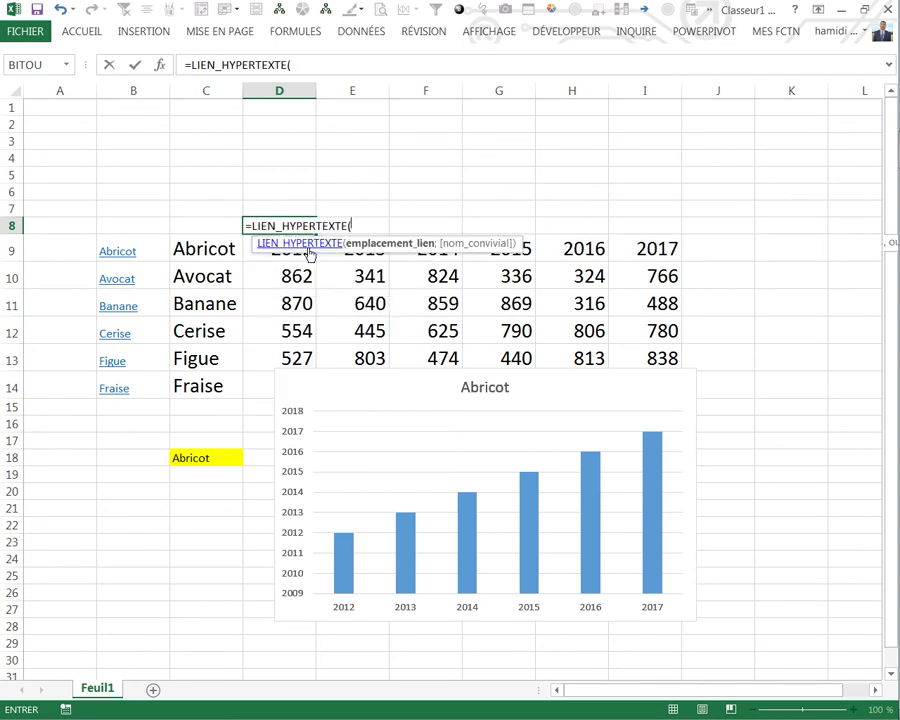
{"action": "type", "text": "s"}
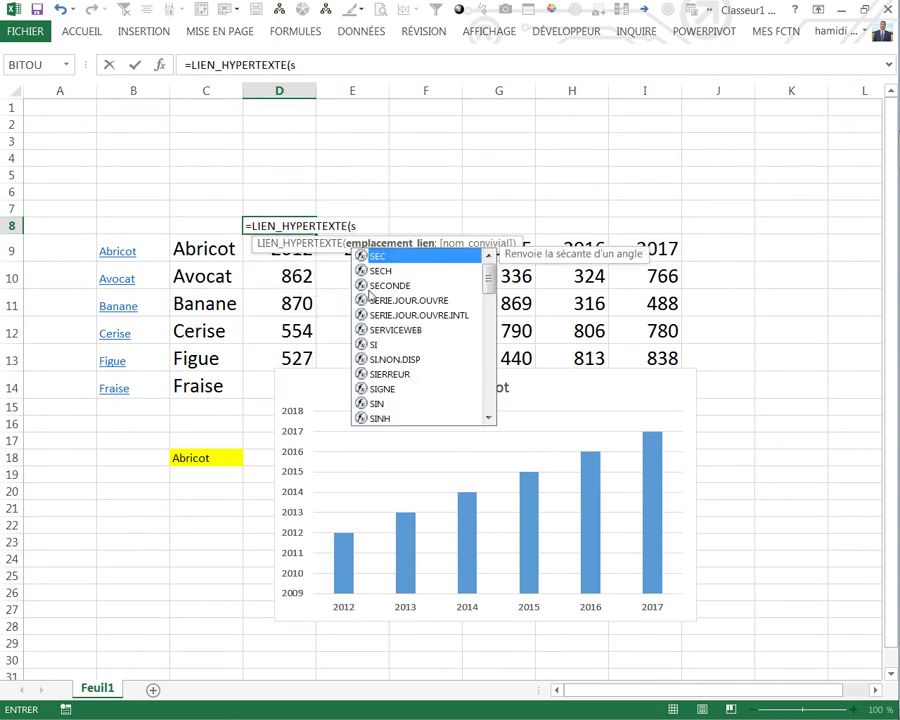
{"action": "type", "text": "u"}
{"action": "double_click", "coordinate": [383, 315]}
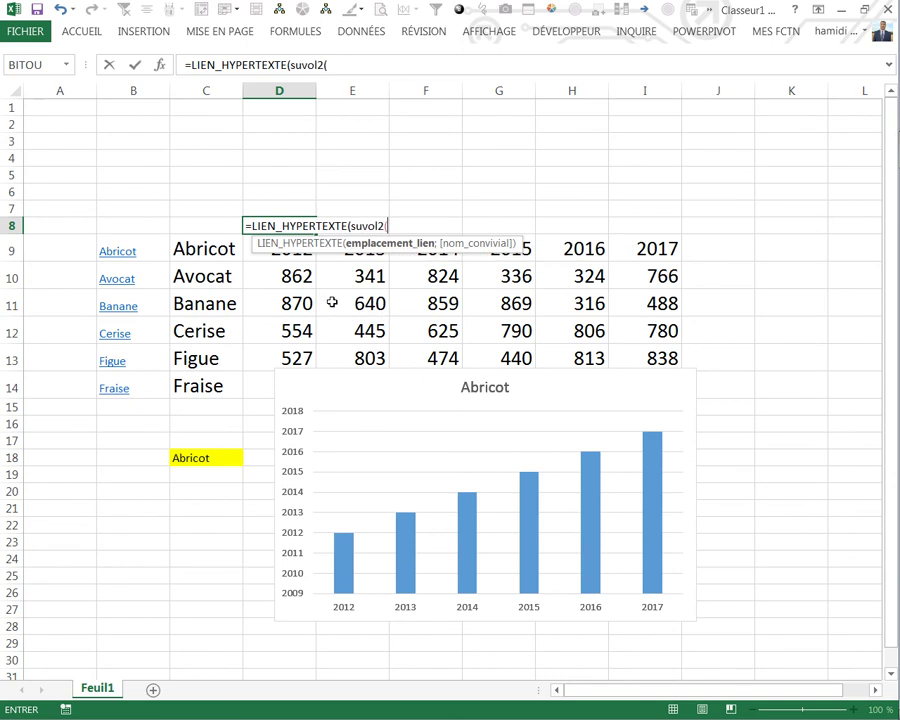
{"action": "left_click", "coordinate": [266, 255]}
{"action": "type", "text": "))"}
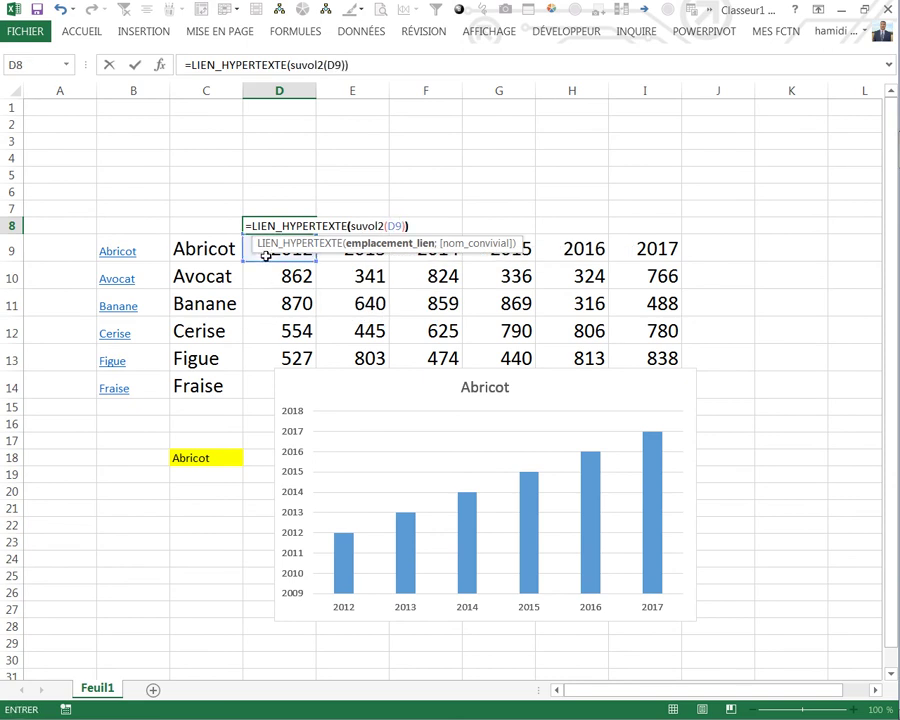
{"action": "key", "text": "Return"}
Step: Wrap D8's formula in SIERREUR with D9 as fallback and fill it across to I8
{"action": "left_click", "coordinate": [300, 226]}
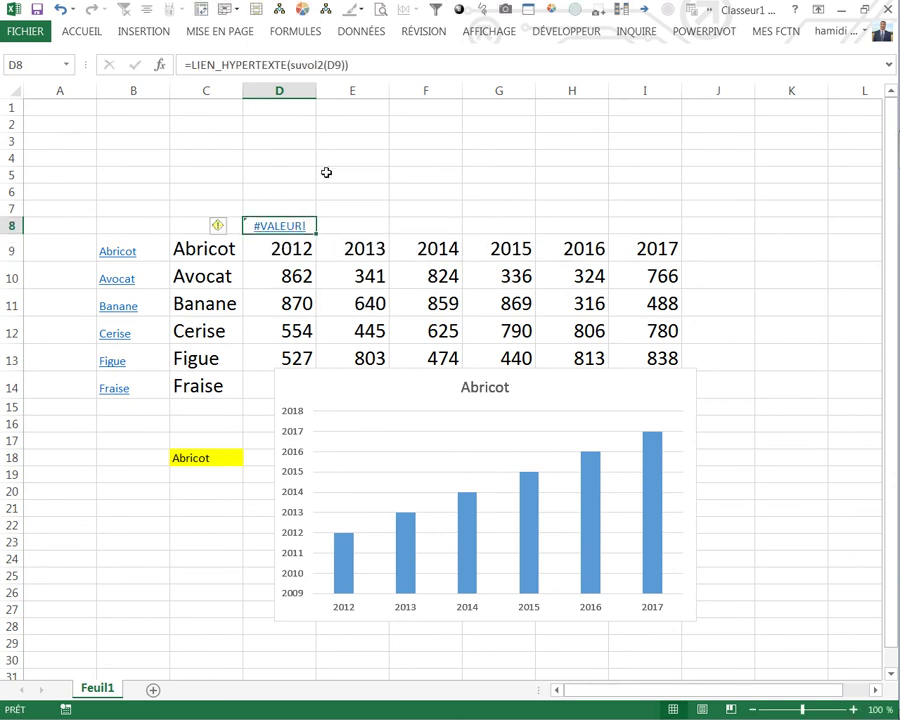
{"action": "left_click", "coordinate": [189, 64]}
{"action": "type", "text": "si"}
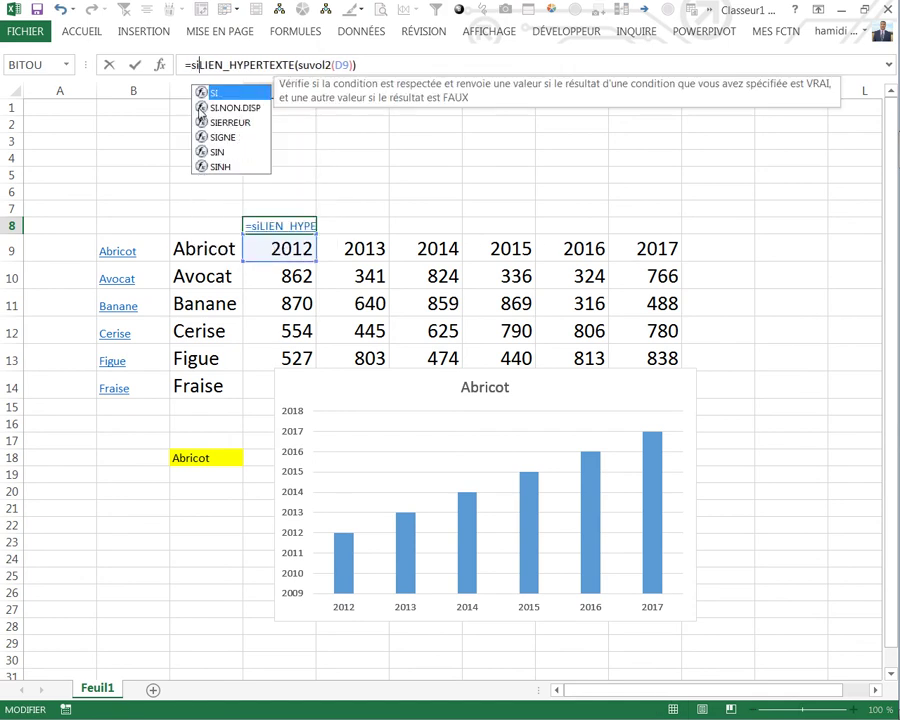
{"action": "double_click", "coordinate": [226, 123]}
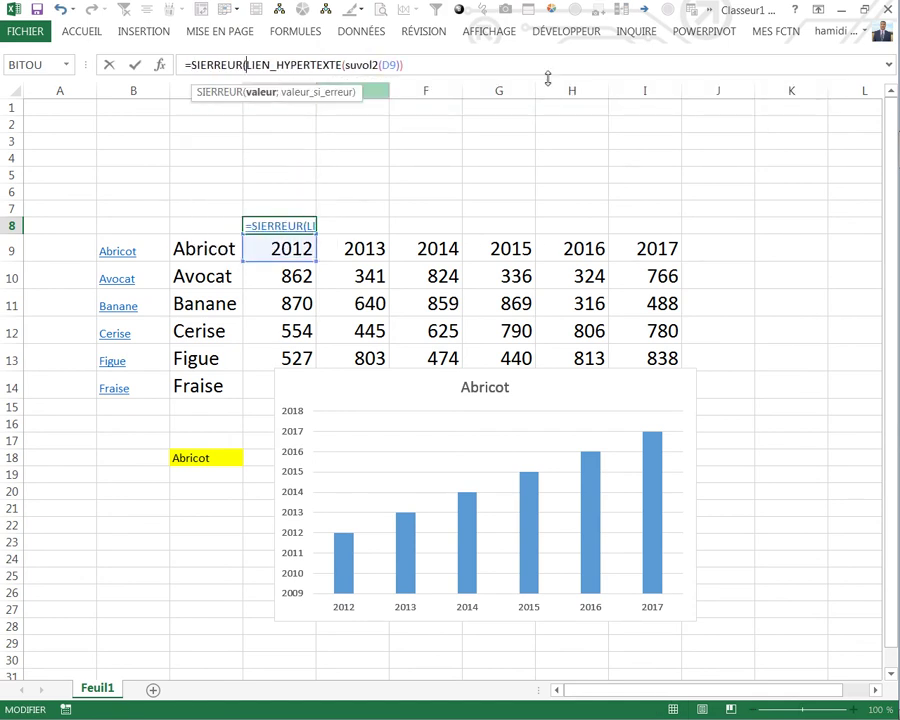
{"action": "type", "text": ";"}
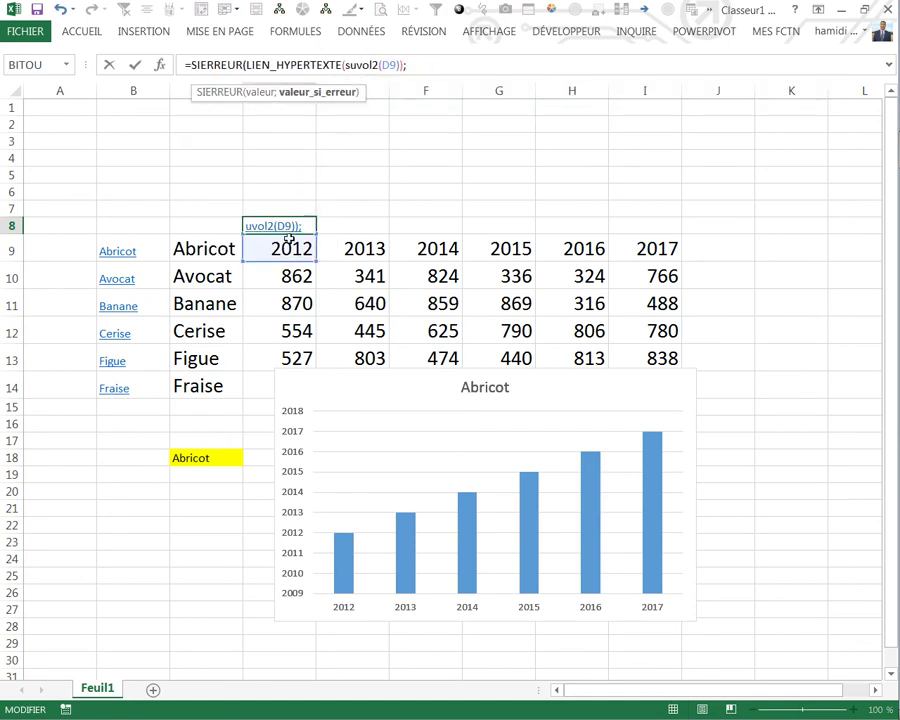
{"action": "left_click", "coordinate": [305, 248]}
{"action": "type", "text": ")"}
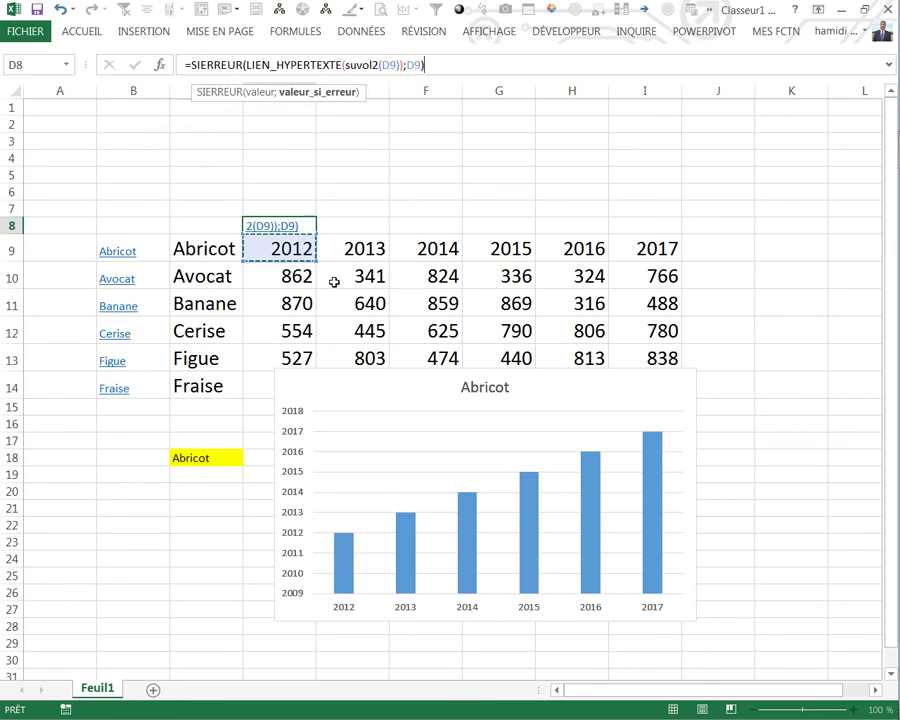
{"action": "left_click", "coordinate": [410, 187]}
{"action": "left_click", "coordinate": [232, 224]}
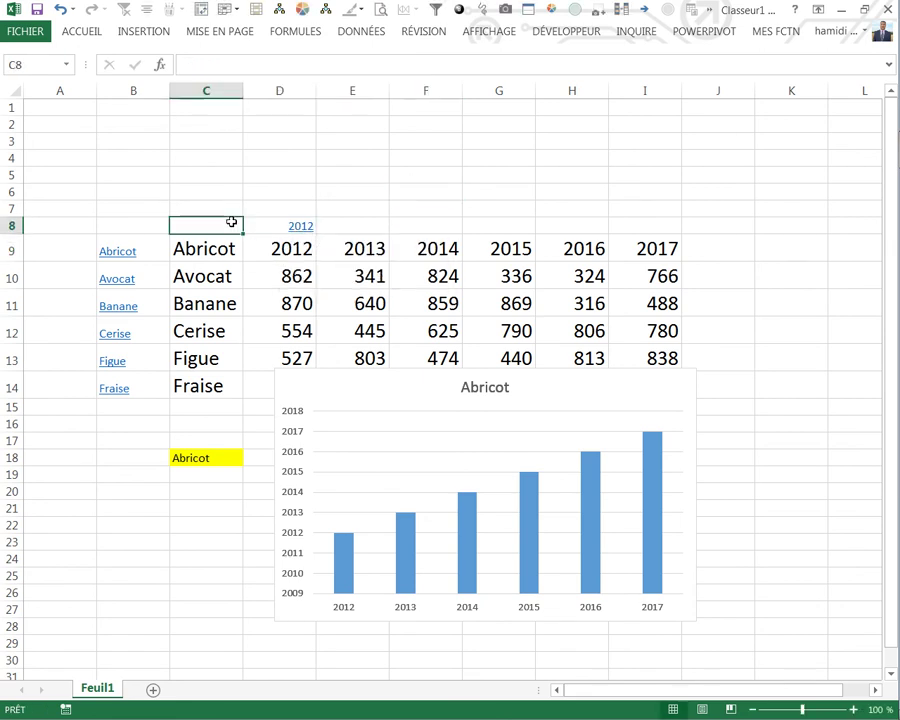
{"action": "key", "text": "Right"}
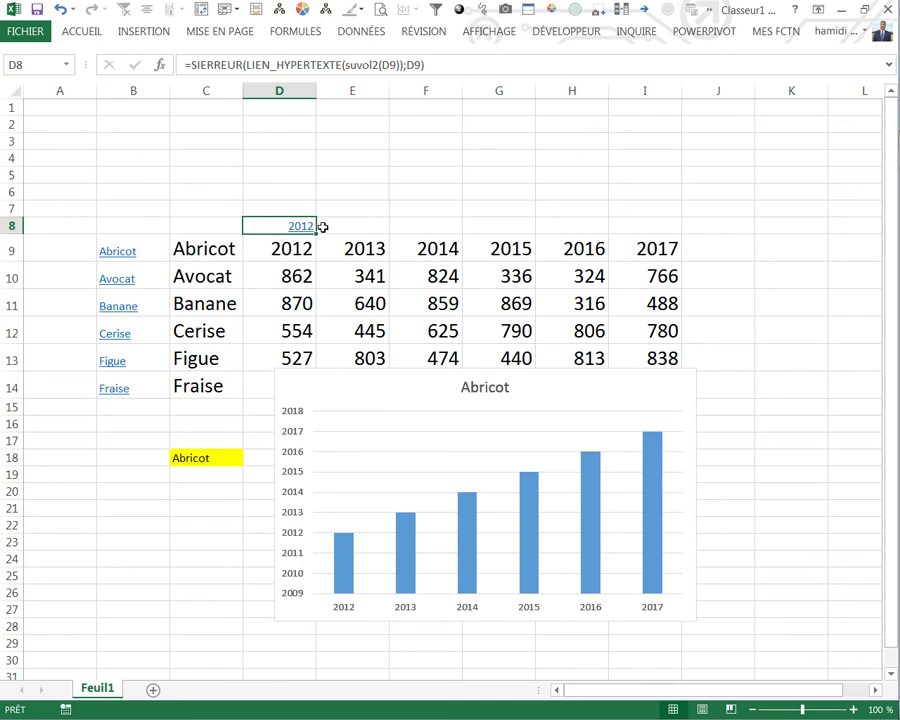
{"action": "left_click_drag", "start_coordinate": [316, 233], "coordinate": [676, 240]}
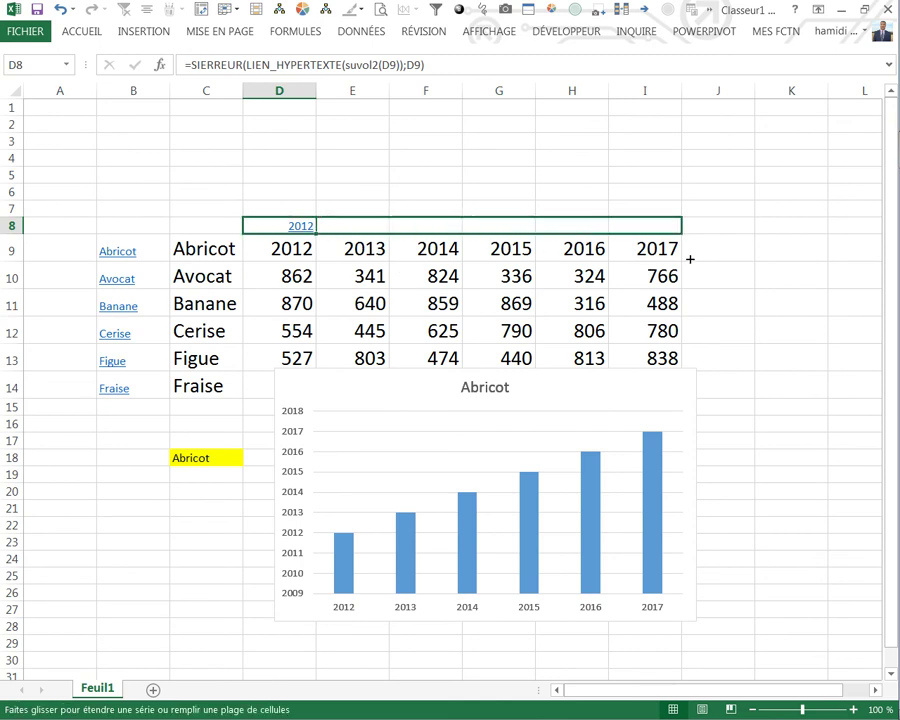
{"action": "left_click", "coordinate": [410, 172]}
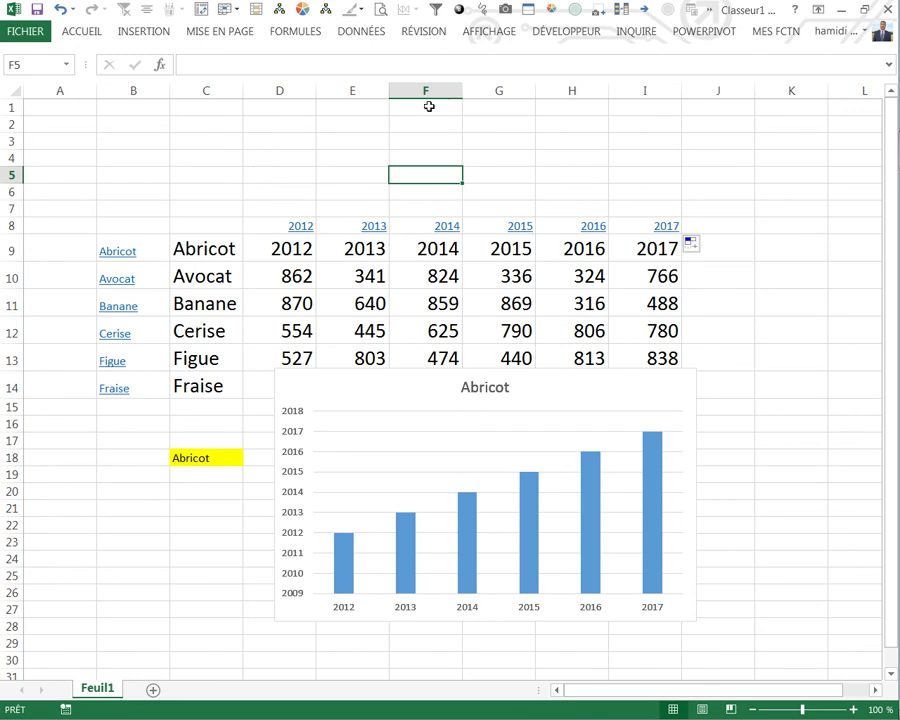
{"action": "left_click", "coordinate": [548, 32]}
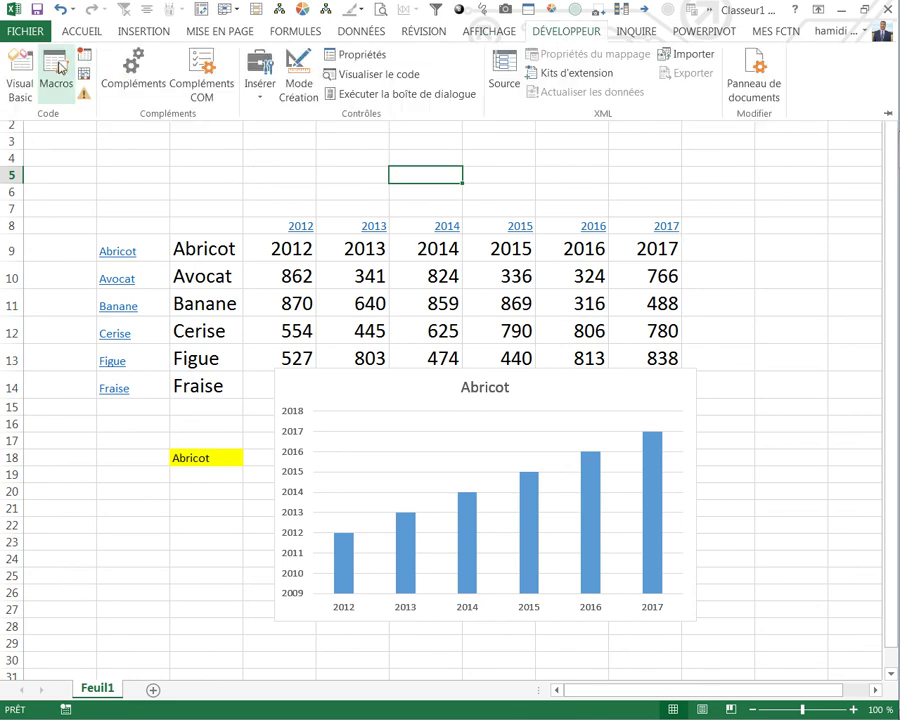
{"action": "left_click", "coordinate": [15, 55]}
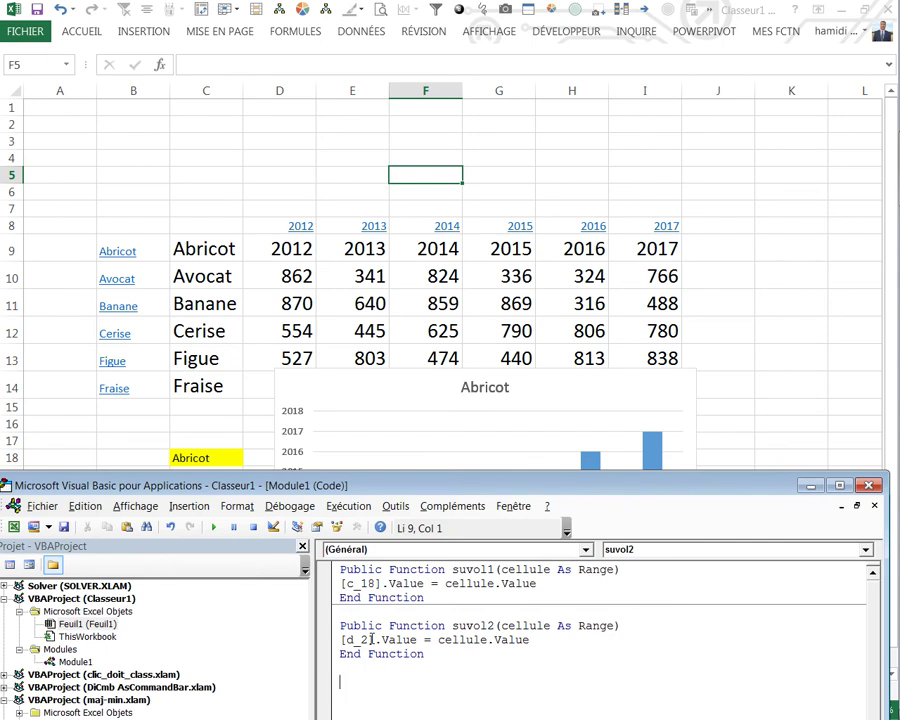
{"action": "left_click", "coordinate": [730, 424]}
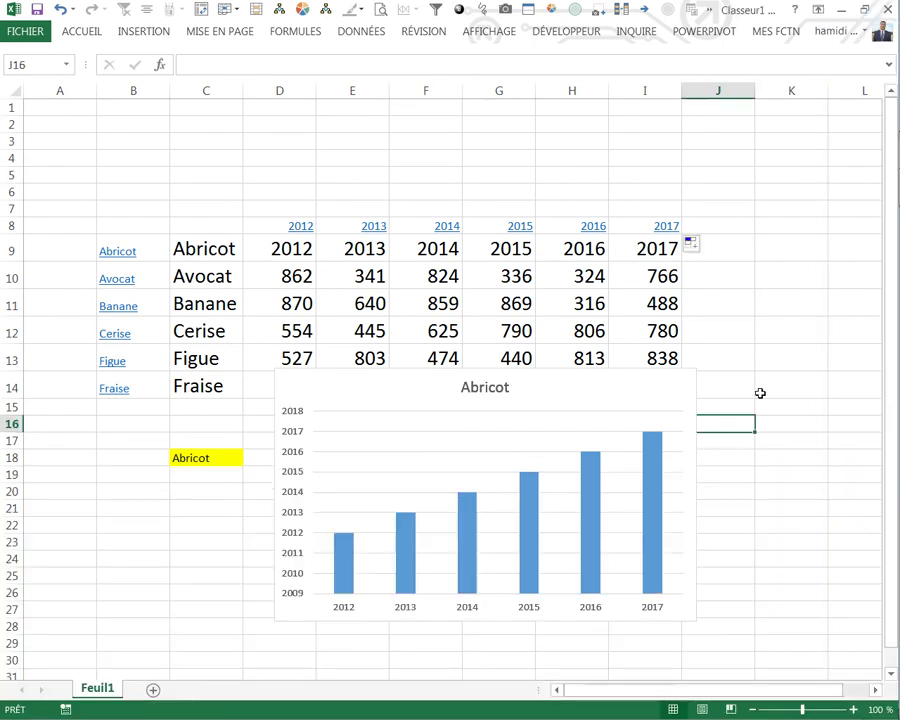
{"action": "left_click", "coordinate": [290, 122]}
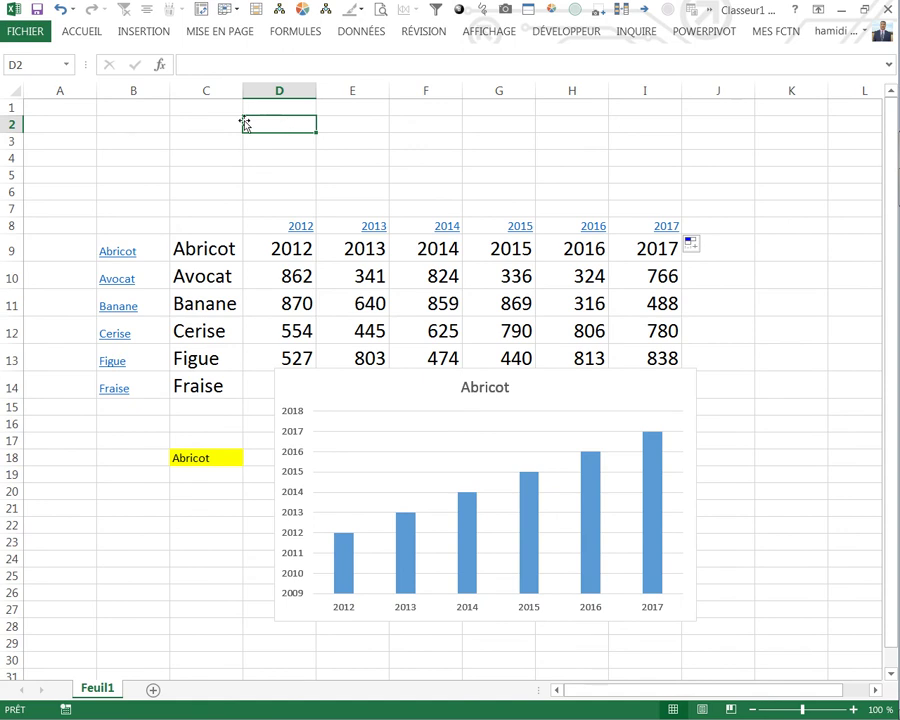
Step: Name cell D2 d_2 and check that hovering the year links writes the year into it
{"action": "left_click", "coordinate": [31, 60]}
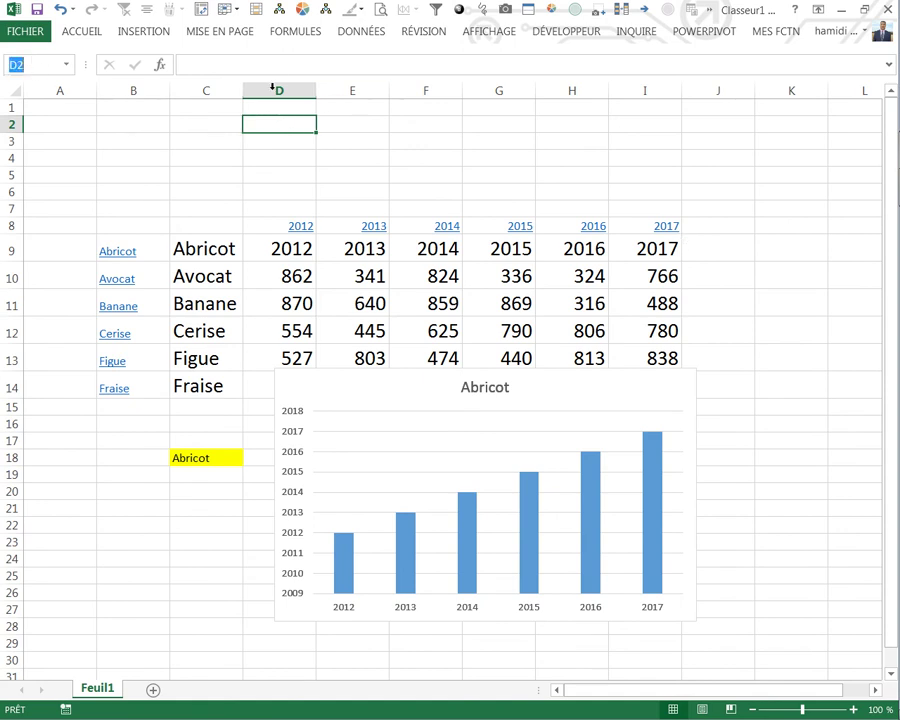
{"action": "type", "text": "d_"}
{"action": "key", "text": "Return"}
{"action": "left_click", "coordinate": [206, 174]}
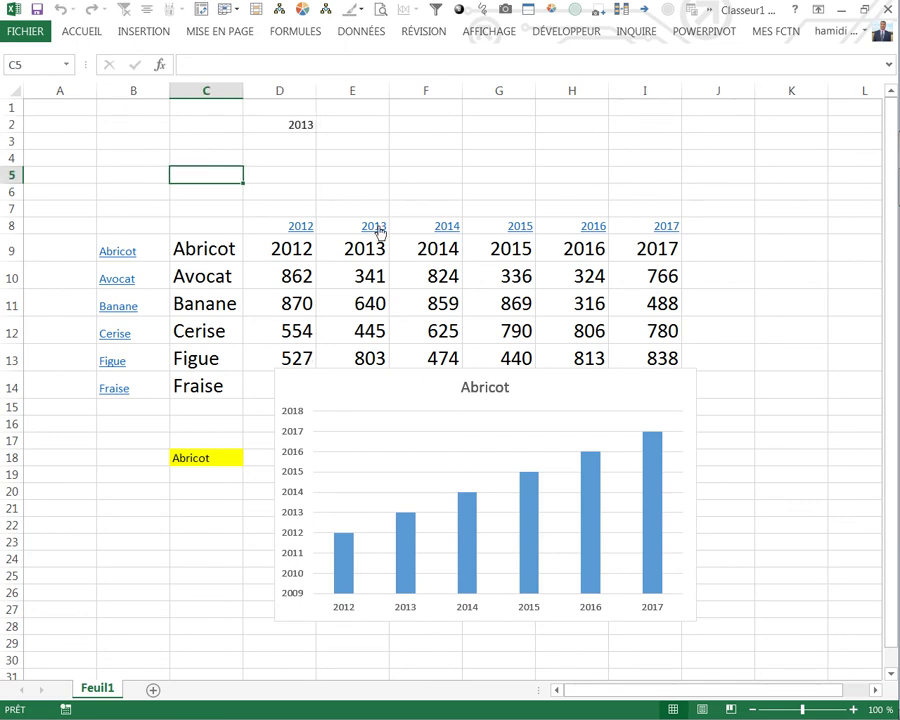
{"action": "mouse_move", "coordinate": [525, 242]}
{"action": "left_click", "coordinate": [352, 178]}
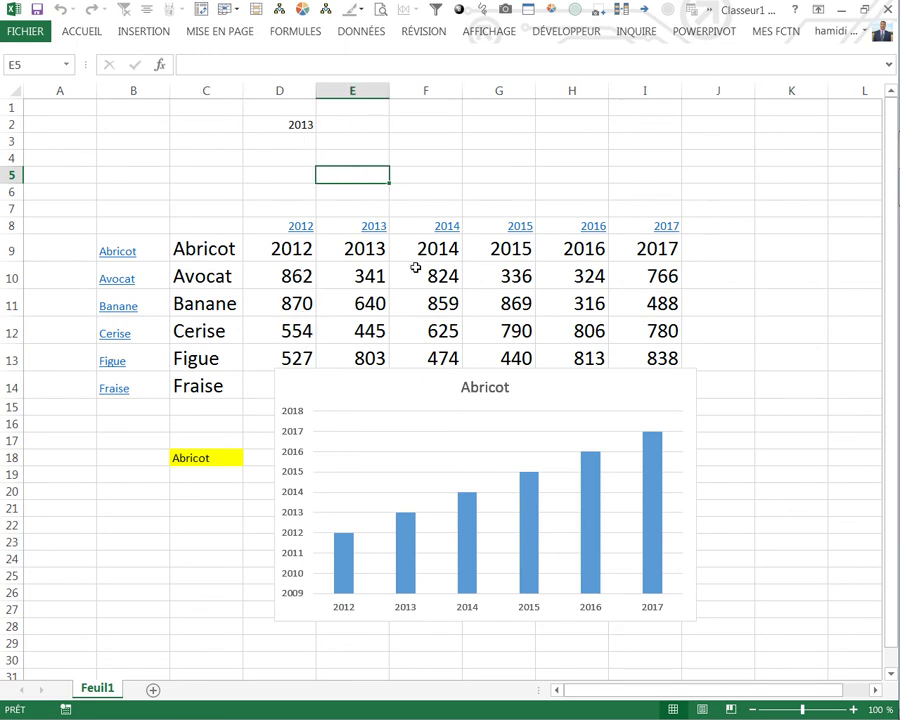
{"action": "mouse_move", "coordinate": [538, 240]}
{"action": "left_click", "coordinate": [120, 538]}
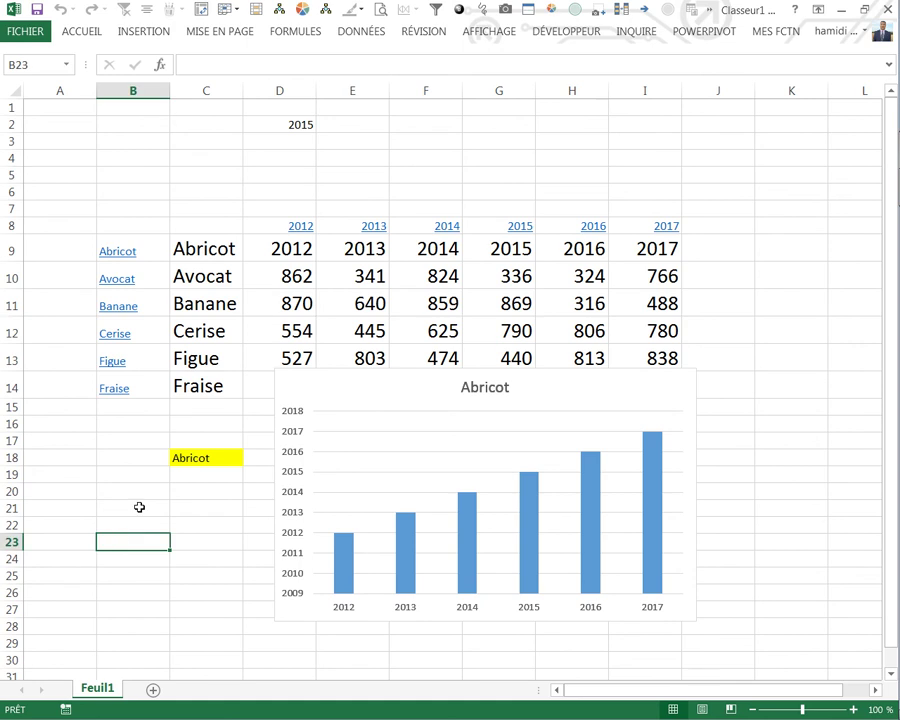
Step: Move the column chart lower, below the table, and retest the year links, showing 2015
{"action": "left_click", "coordinate": [289, 492]}
{"action": "left_click_drag", "start_coordinate": [344, 366], "coordinate": [310, 442]}
{"action": "left_click", "coordinate": [11, 558]}
{"action": "mouse_move", "coordinate": [365, 237]}
{"action": "mouse_move", "coordinate": [434, 228]}
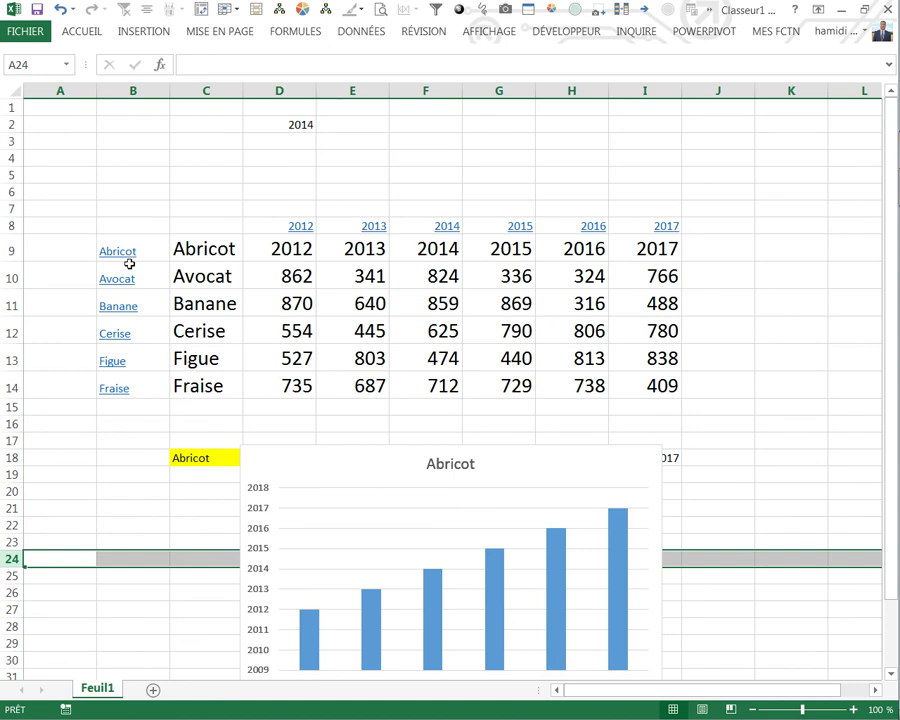
{"action": "mouse_move", "coordinate": [127, 287]}
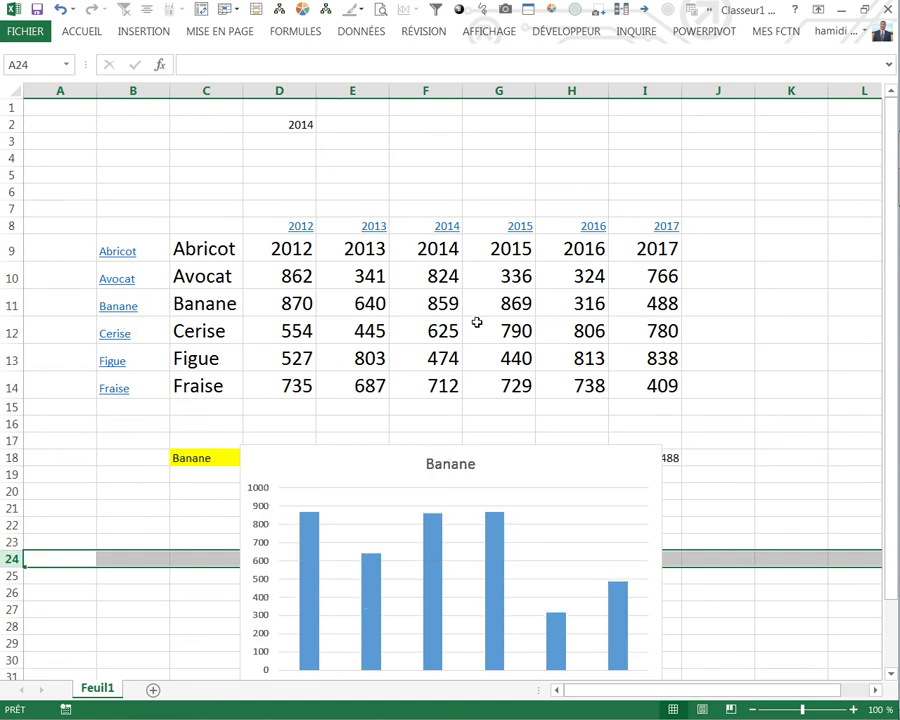
{"action": "mouse_move", "coordinate": [494, 249]}
{"action": "left_click", "coordinate": [309, 146]}
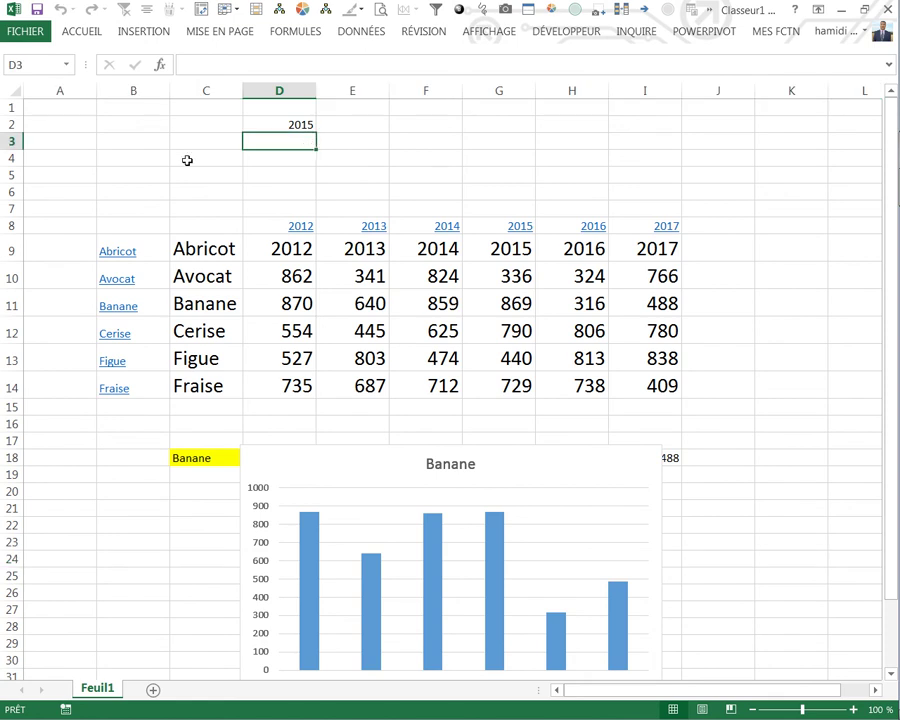
{"action": "left_click_drag", "start_coordinate": [9, 141], "coordinate": [9, 170]}
{"action": "key", "text": "ctrl+plus"}
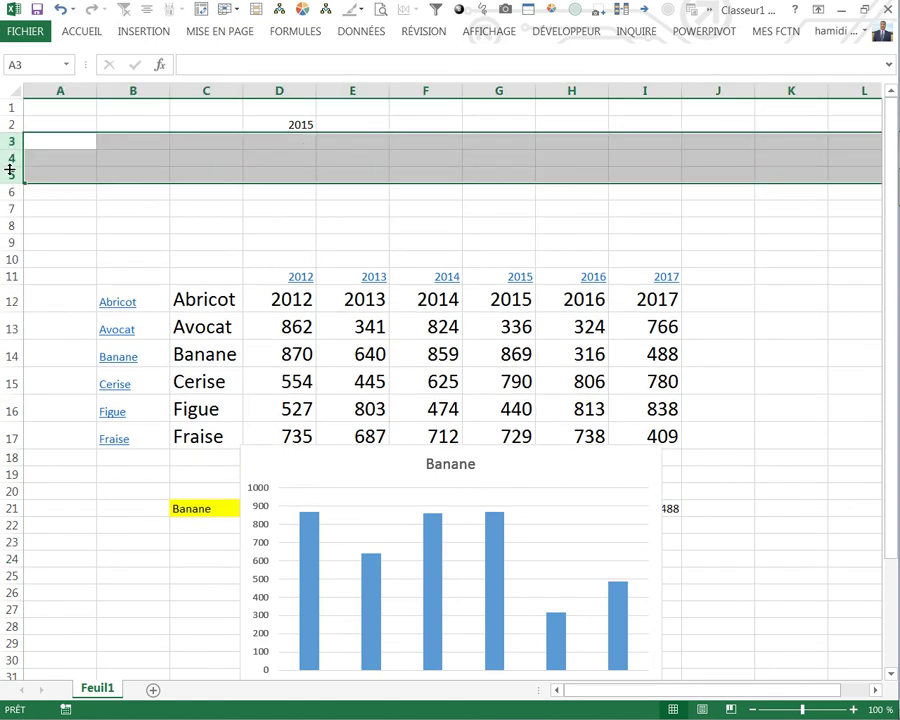
{"action": "left_click", "coordinate": [298, 145]}
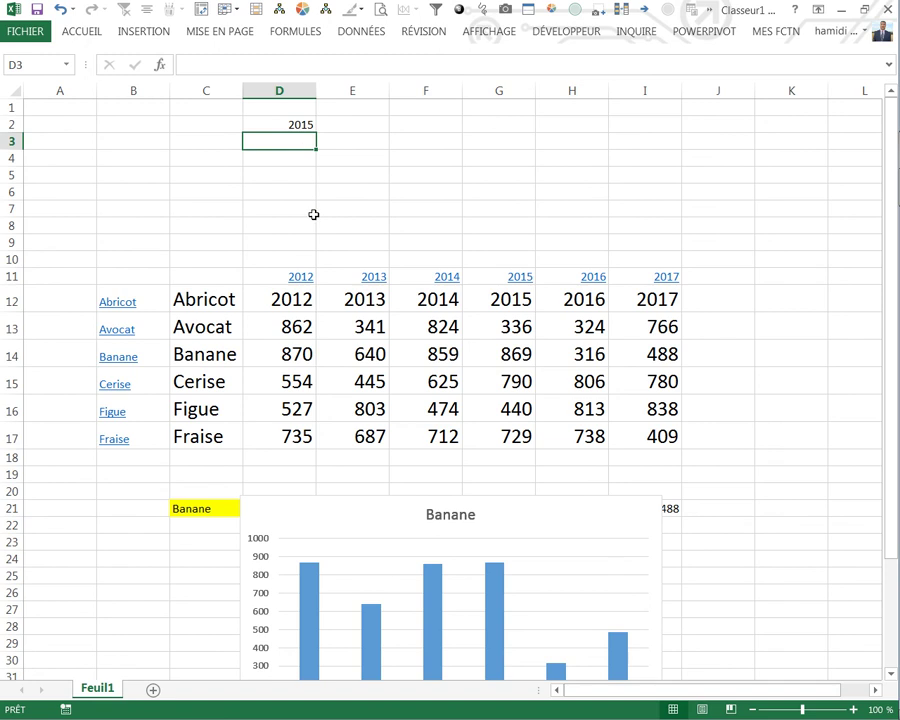
{"action": "type", "text": "="}
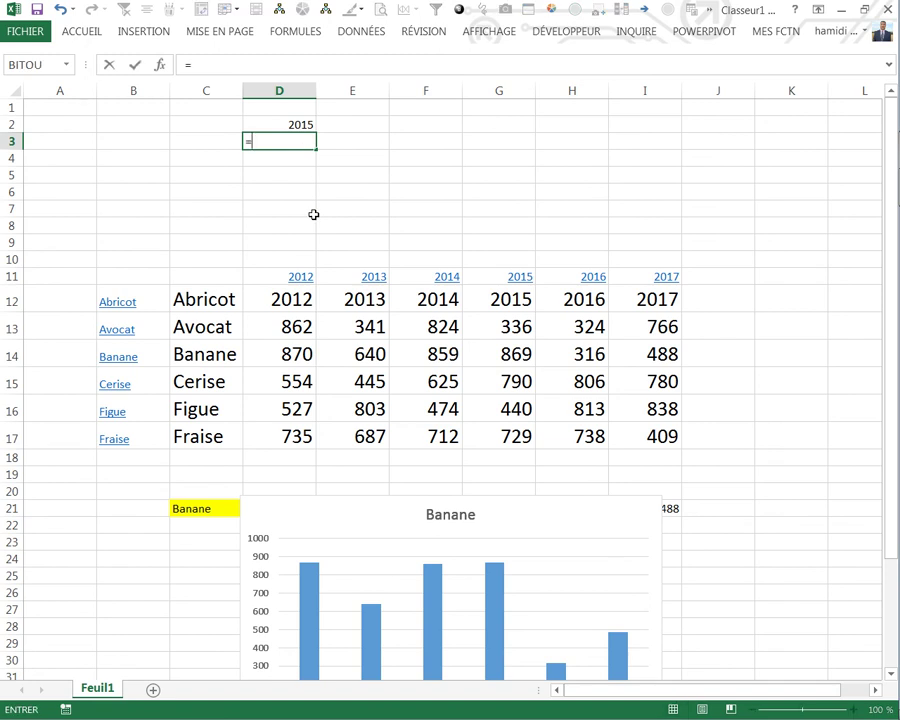
{"action": "type", "text": "s"}
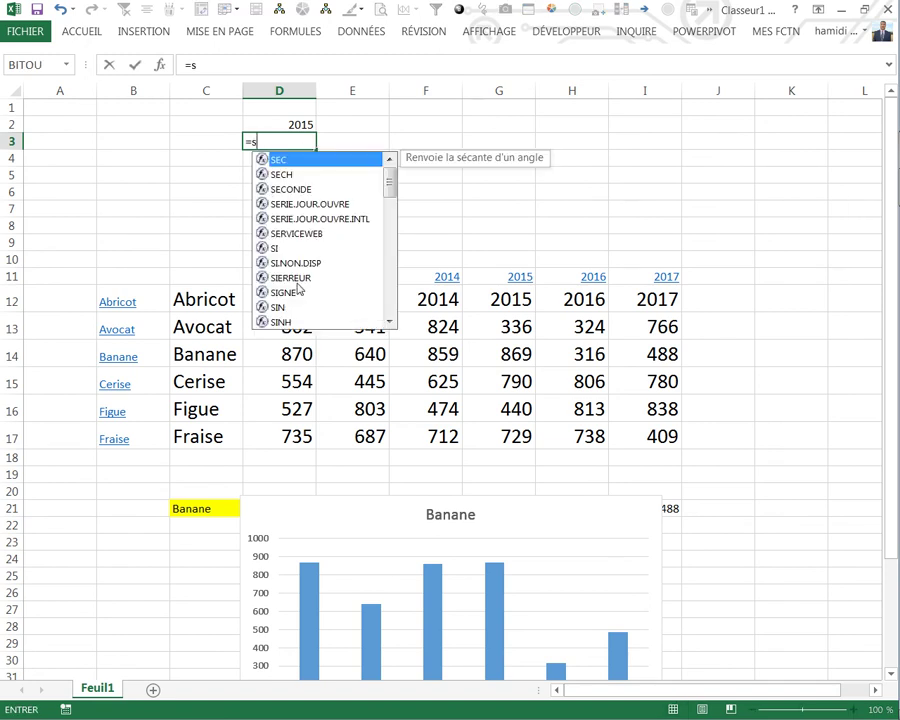
{"action": "type", "text": "p"}
{"action": "key", "text": "BackSpace"}
{"action": "type", "text": "om"}
{"action": "left_click", "coordinate": [300, 217]}
{"action": "double_click", "coordinate": [300, 217]}
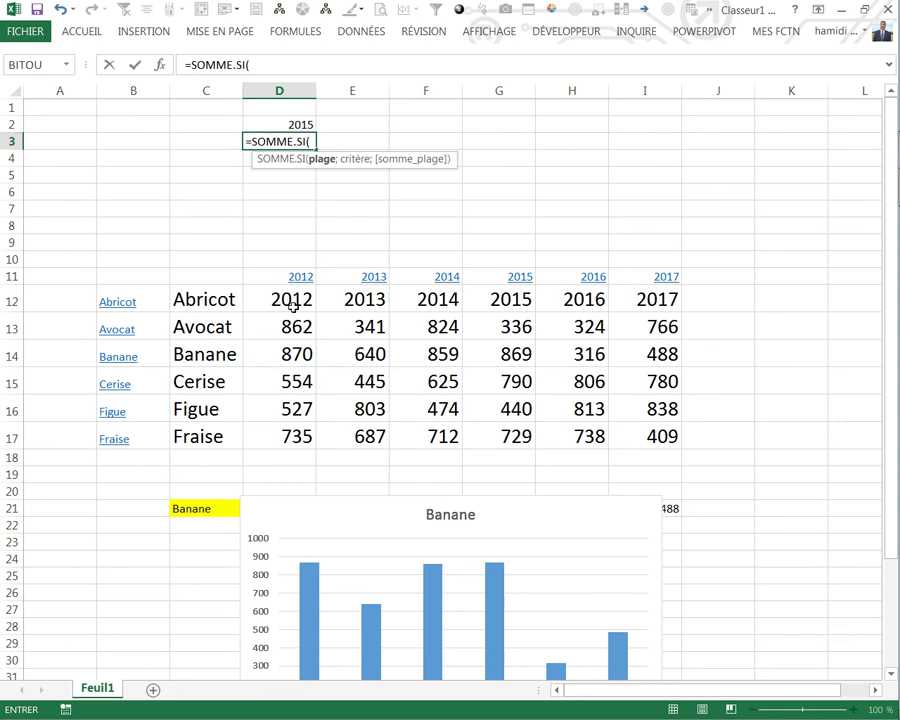
{"action": "key", "text": "Return"}
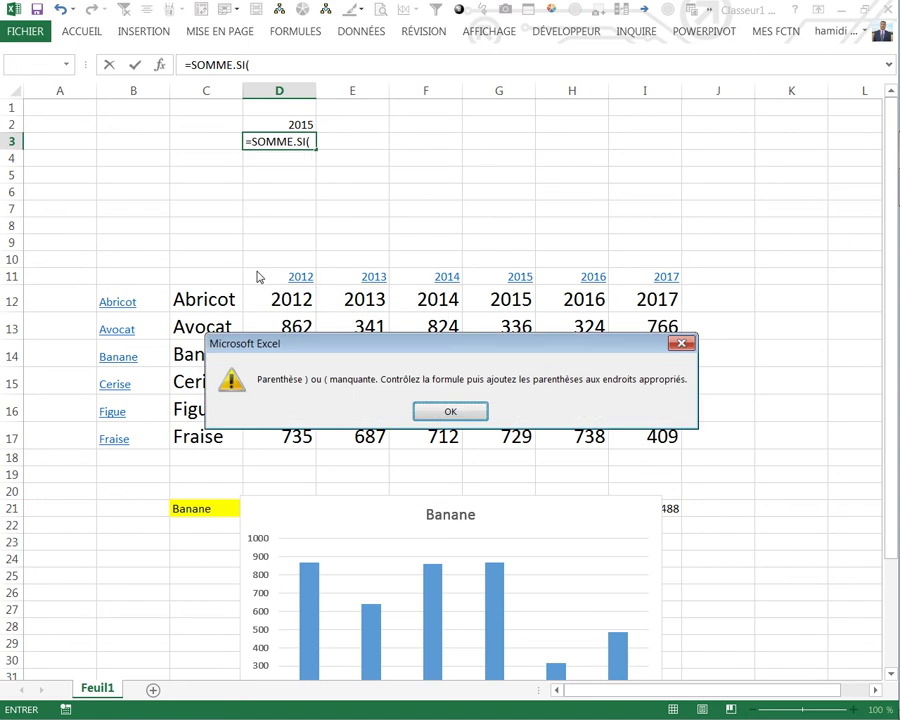
{"action": "key", "text": "Return"}
{"action": "key", "text": "Escape"}
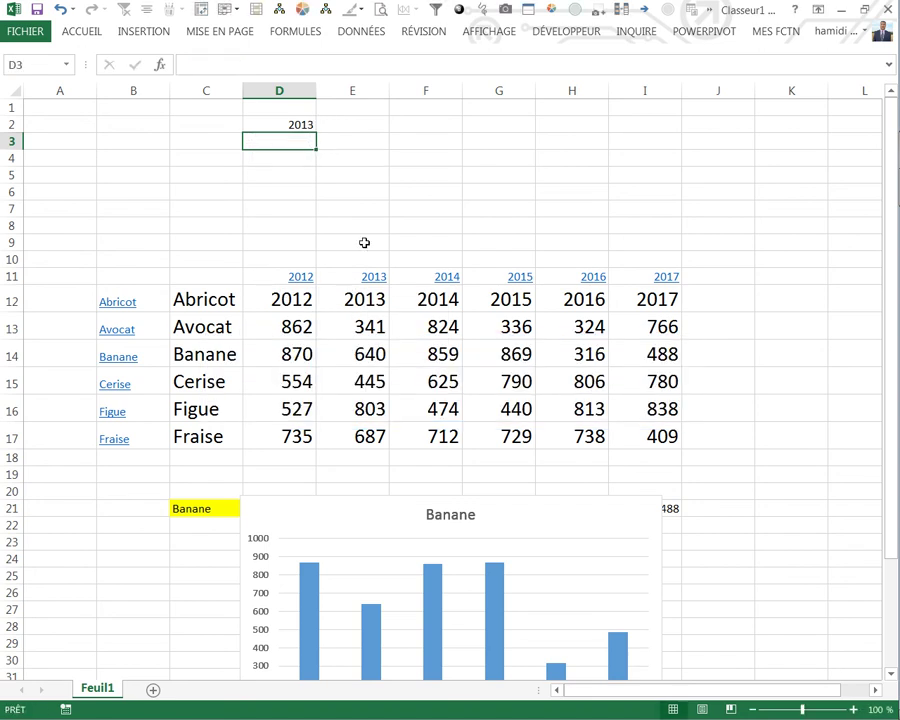
Step: Enter a RECHERCHEH formula in D3 looking up D2's year in the D11:I17 table
{"action": "type", "text": "=re"}
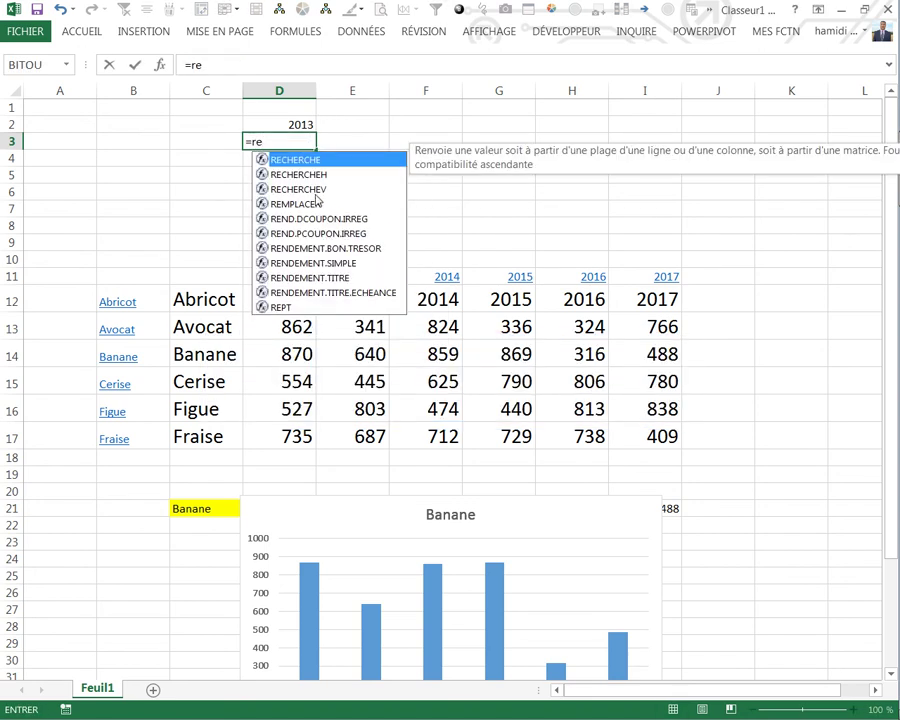
{"action": "double_click", "coordinate": [303, 175]}
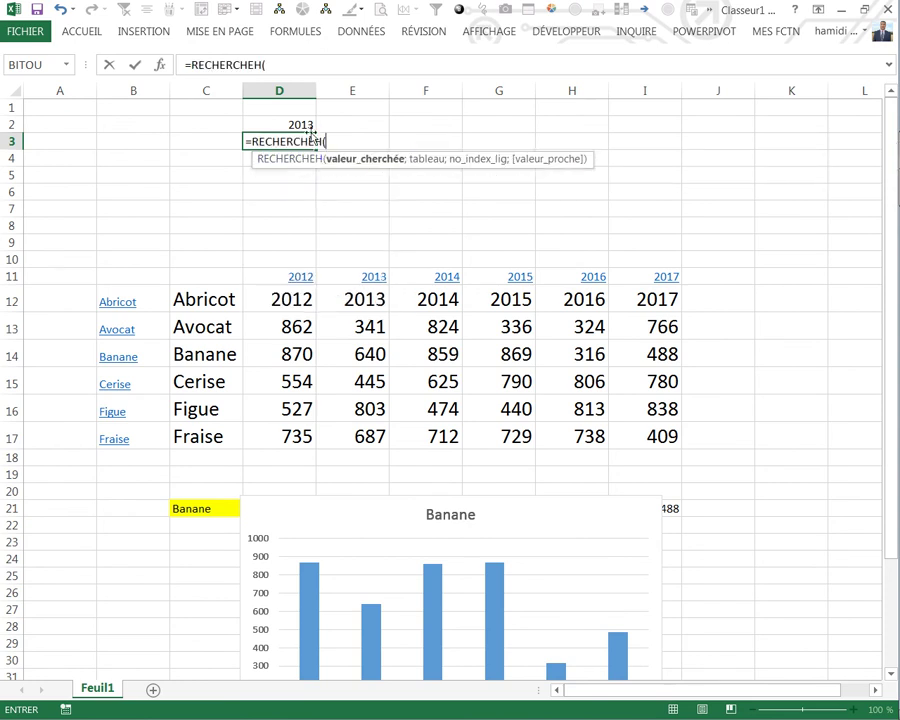
{"action": "left_click", "coordinate": [310, 125]}
{"action": "type", "text": ";"}
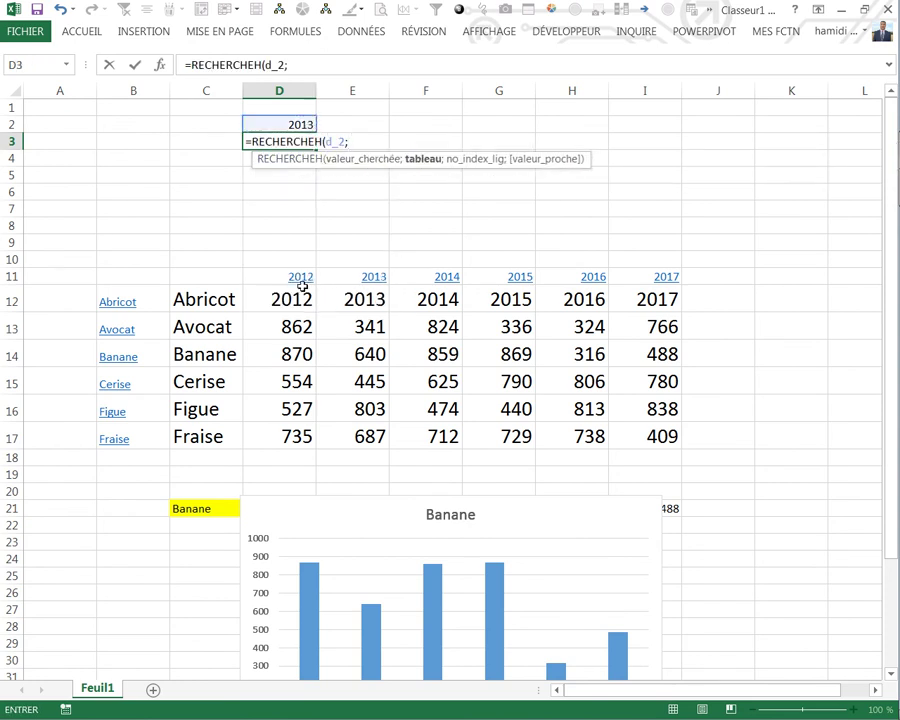
{"action": "left_click_drag", "start_coordinate": [297, 273], "coordinate": [654, 428]}
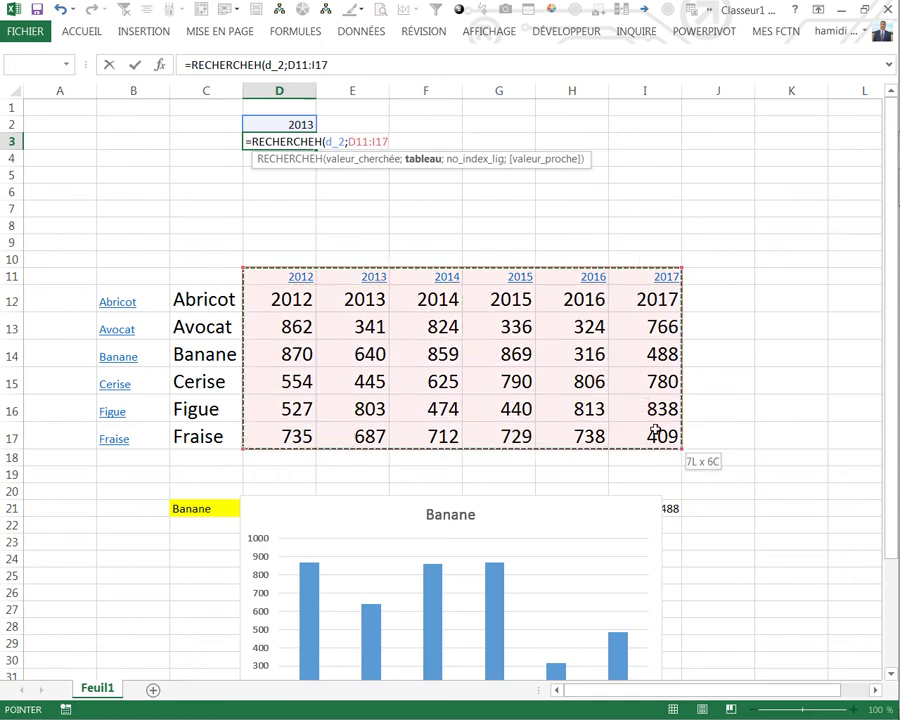
{"action": "type", "text": ";"}
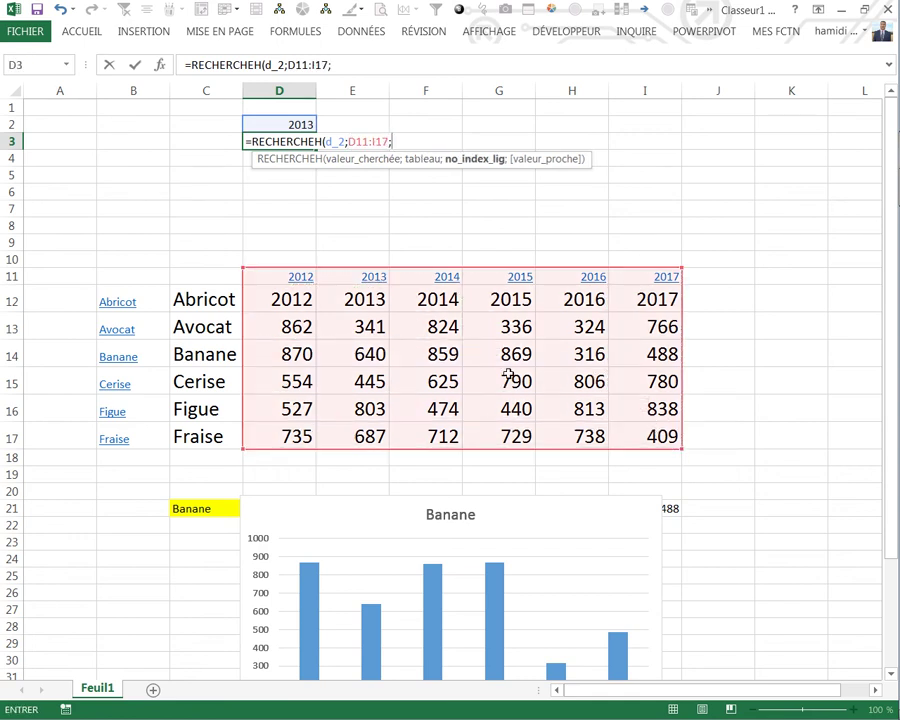
{"action": "type", "text": ";0)"}
{"action": "key", "text": "Return"}
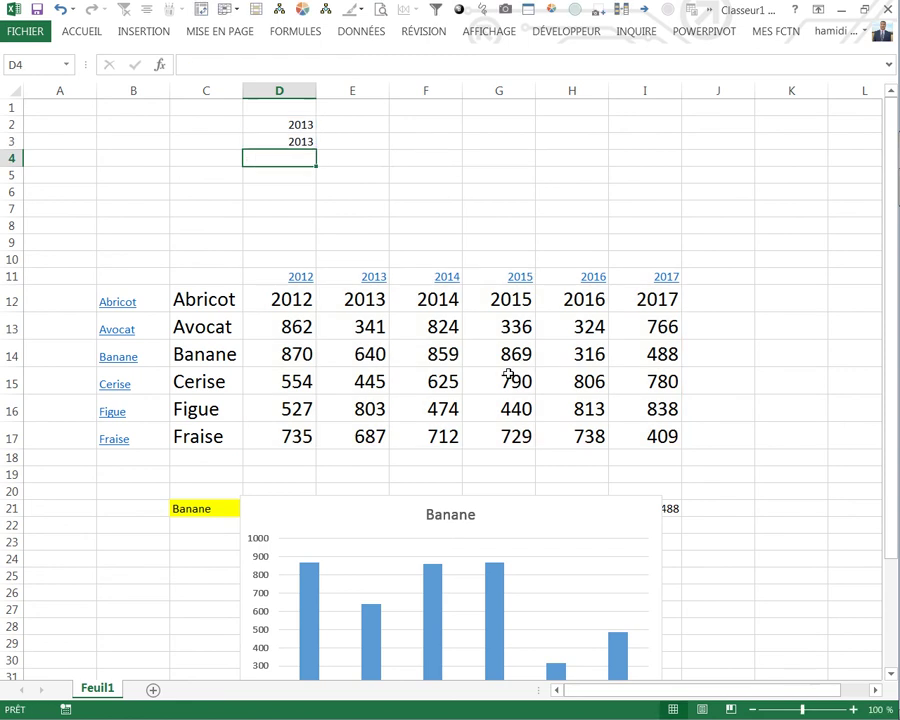
Step: Change D3's row index to 3 and make the D11:I17 table reference absolute
{"action": "left_click", "coordinate": [300, 142]}
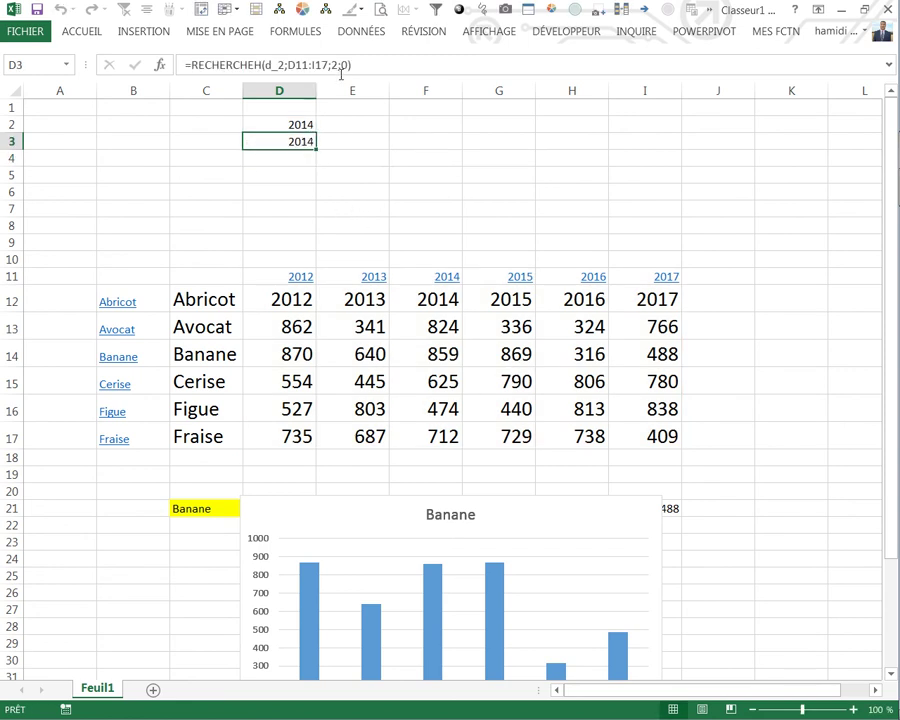
{"action": "left_click", "coordinate": [341, 72]}
{"action": "key", "text": "BackSpace"}
{"action": "type", "text": "3"}
{"action": "key", "text": "Return"}
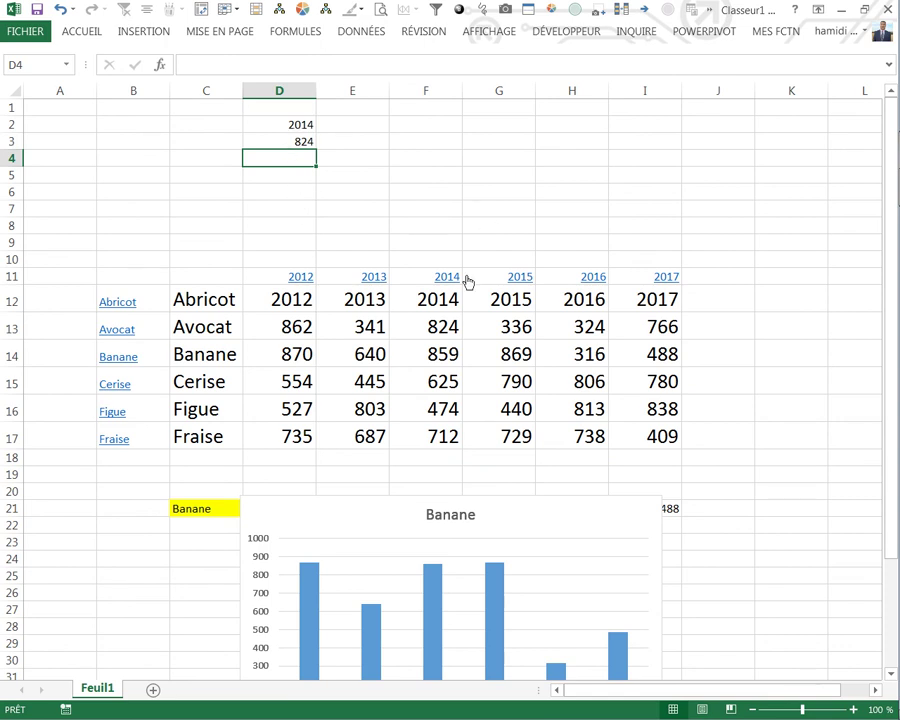
{"action": "left_click", "coordinate": [301, 139]}
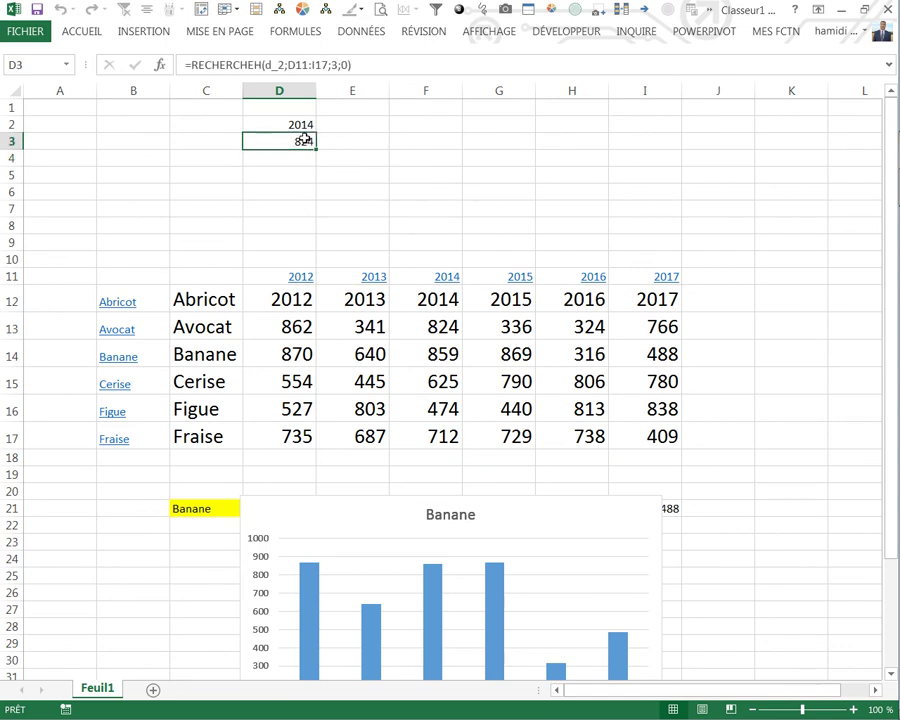
{"action": "left_click", "coordinate": [330, 64]}
{"action": "left_click_drag", "start_coordinate": [328, 64], "coordinate": [288, 64]}
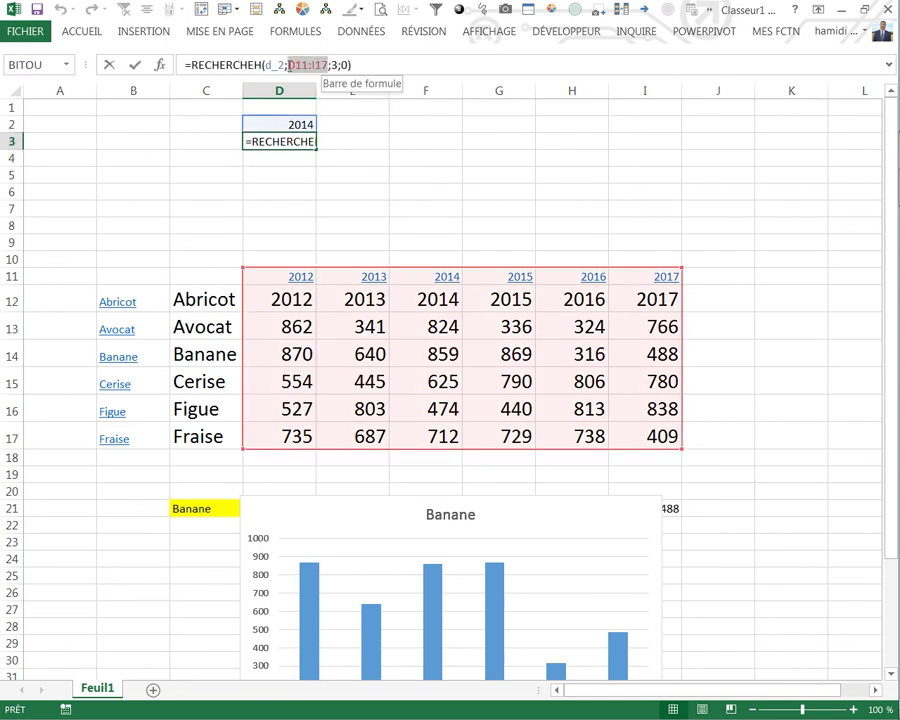
{"action": "key", "text": "F4"}
{"action": "left_click", "coordinate": [392, 207]}
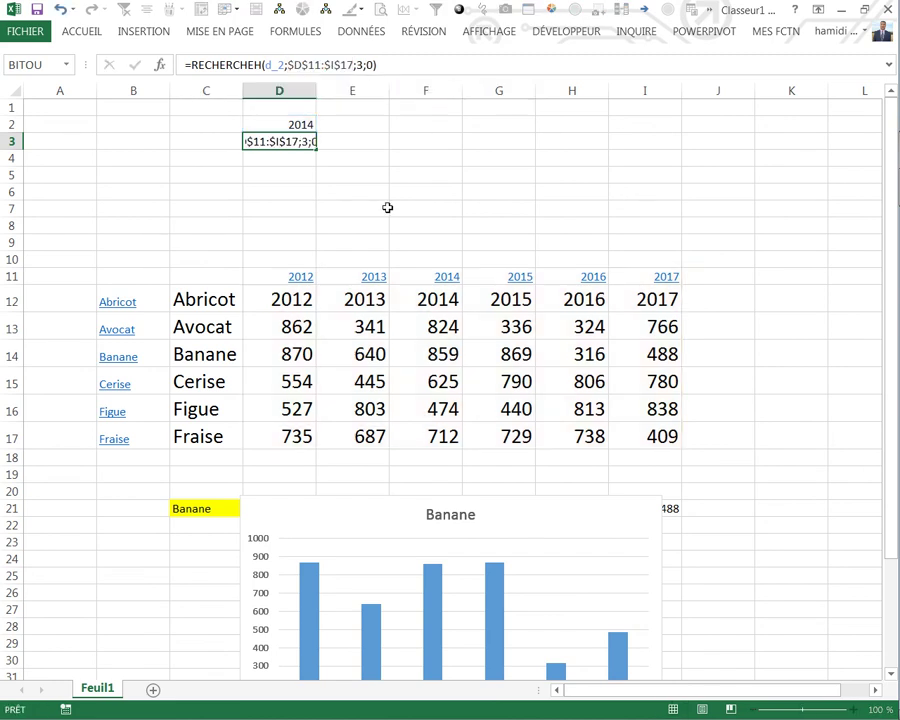
Step: Use COLONNE() as D3's row index and fill the formula down to row 9
{"action": "left_click", "coordinate": [300, 142]}
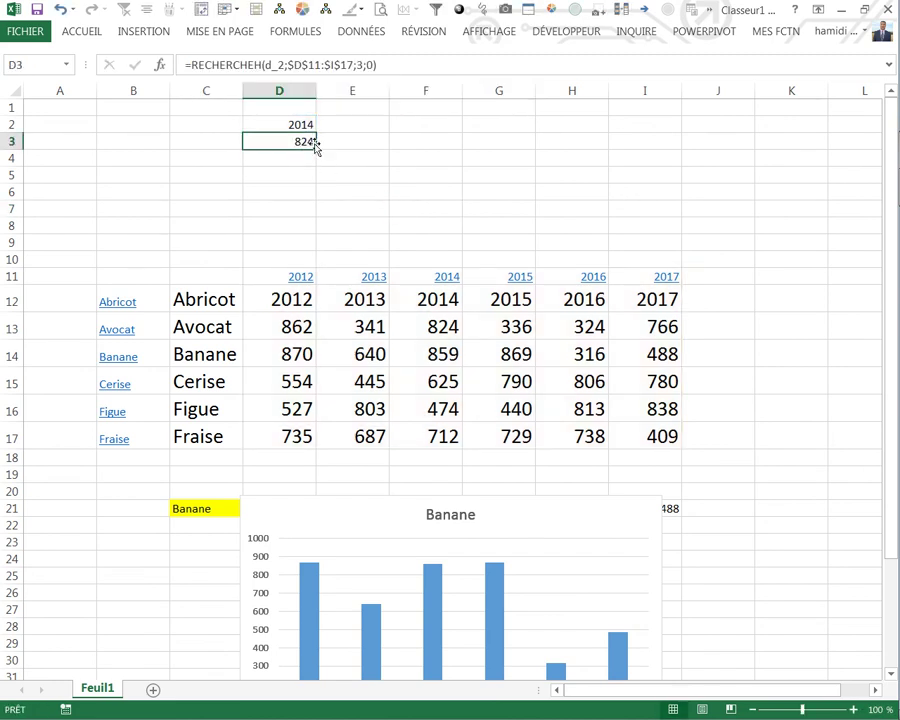
{"action": "left_click", "coordinate": [366, 64]}
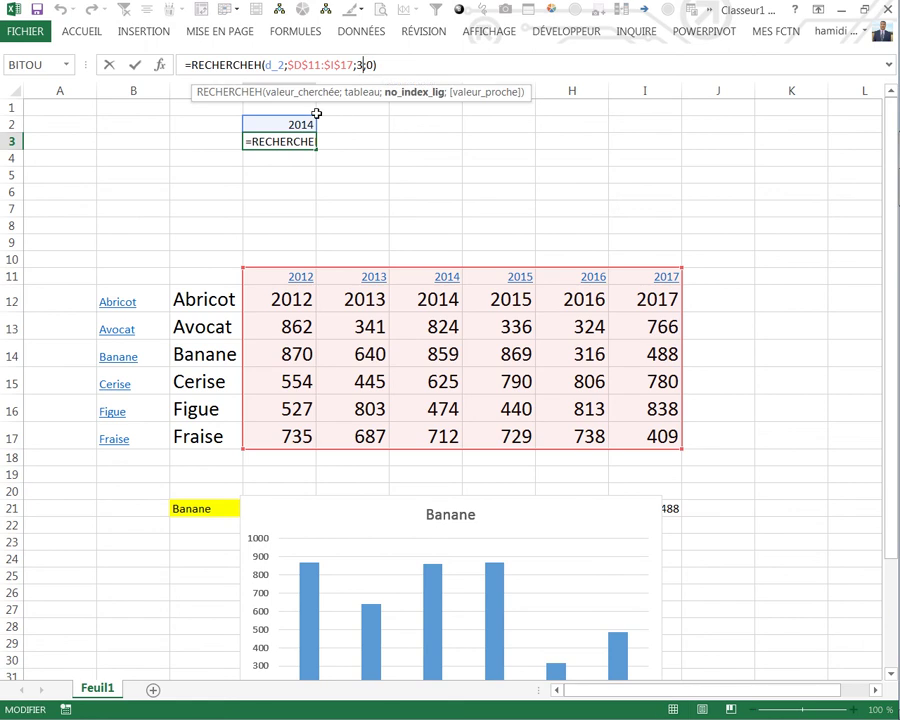
{"action": "key", "text": "BackSpace"}
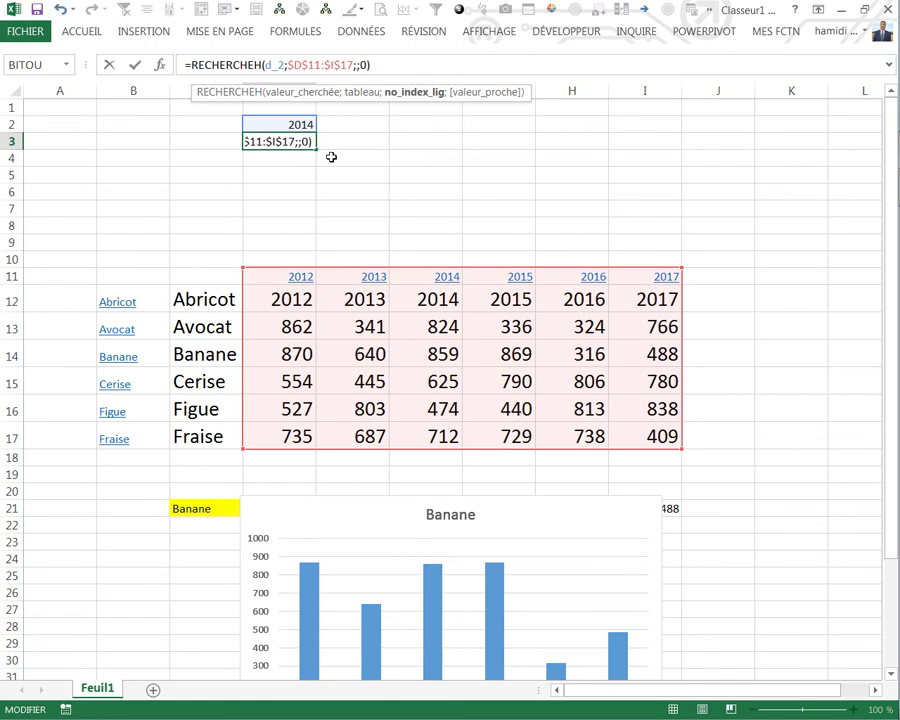
{"action": "type", "text": "col"}
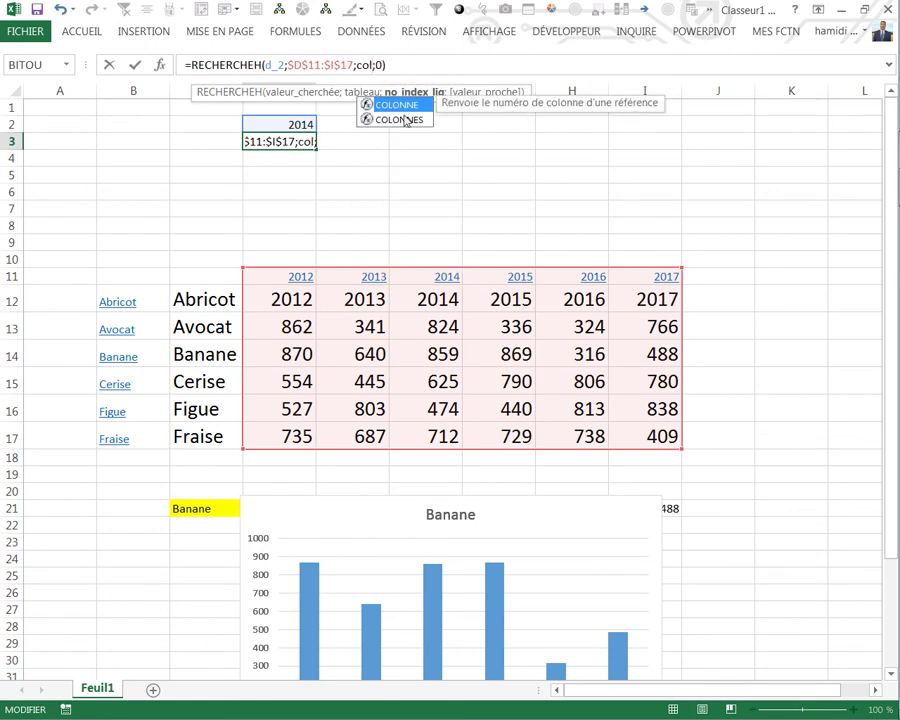
{"action": "double_click", "coordinate": [406, 104]}
{"action": "type", "text": ")"}
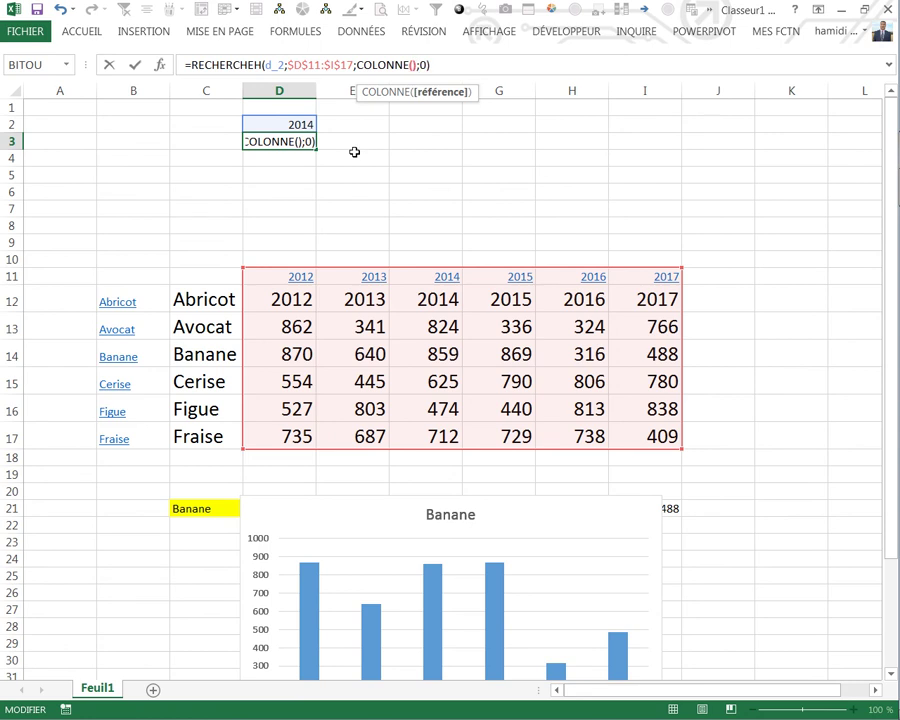
{"action": "left_click", "coordinate": [362, 186]}
{"action": "left_click", "coordinate": [301, 140]}
{"action": "mouse_move", "coordinate": [316, 147]}
{"action": "left_mouse_down"}
{"action": "mouse_move", "coordinate": [315, 263]}
{"action": "mouse_move", "coordinate": [316, 248]}
{"action": "left_mouse_up"}
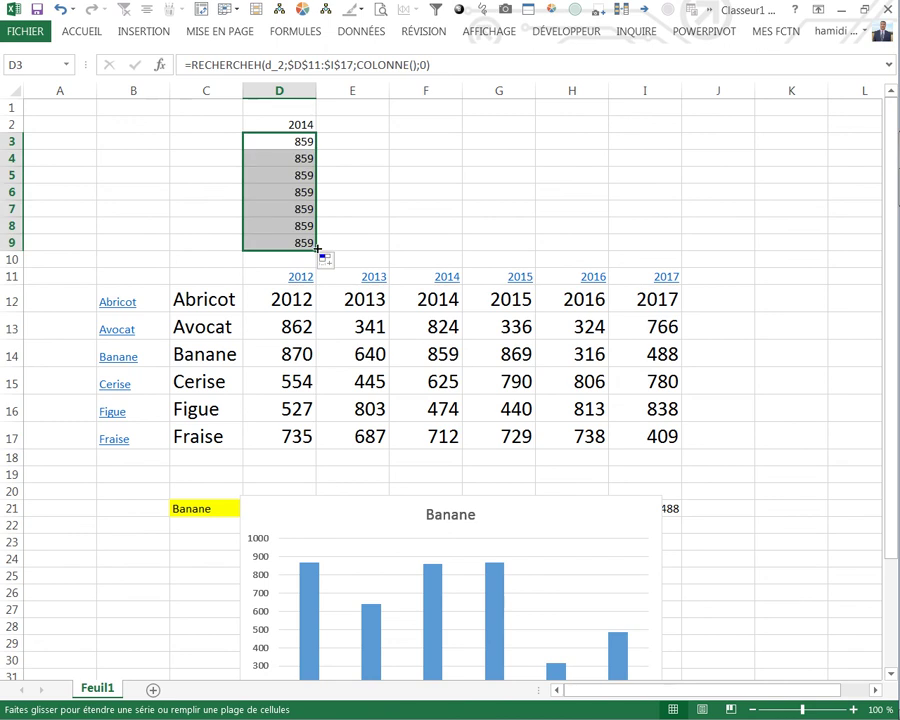
{"action": "left_click", "coordinate": [364, 209]}
Step: Switch D3's row index to LIGNE(), fill down, and clear the #REF! cells D8:D9
{"action": "left_click", "coordinate": [304, 141]}
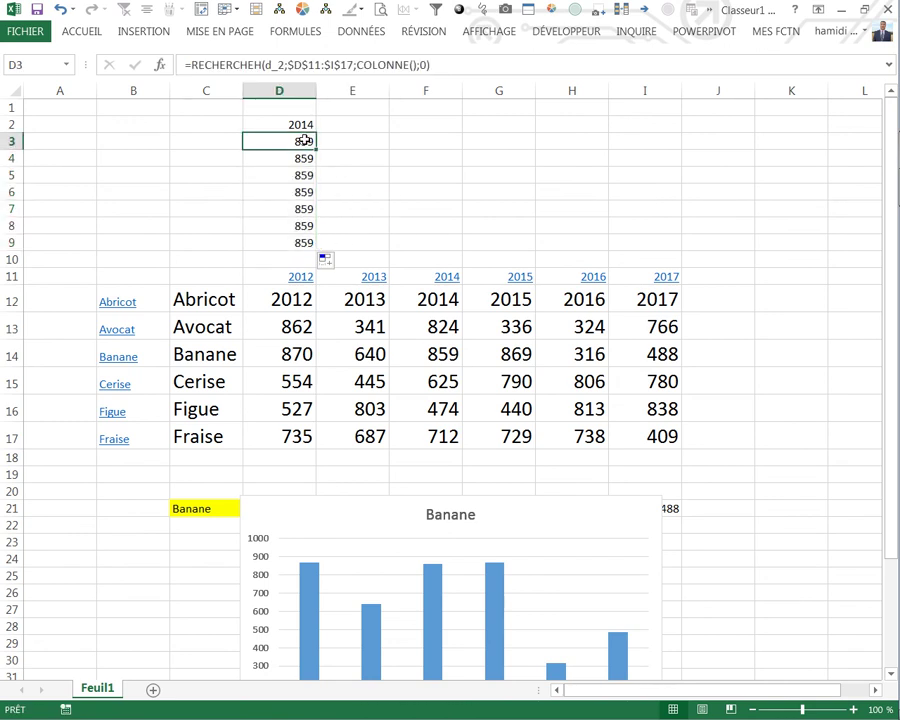
{"action": "left_click", "coordinate": [413, 64]}
{"action": "key", "text": "BackSpace"}
{"action": "key", "text": "BackSpace"}
{"action": "key", "text": "BackSpace"}
{"action": "key", "text": "BackSpace"}
{"action": "key", "text": "BackSpace"}
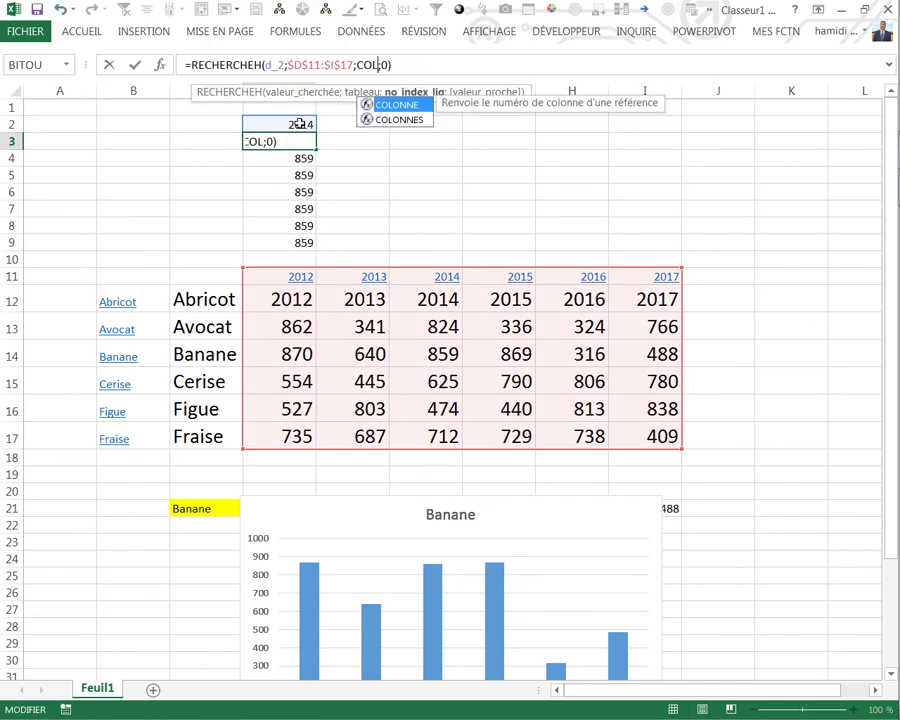
{"action": "key", "text": "BackSpace"}
{"action": "key", "text": "BackSpace"}
{"action": "key", "text": "BackSpace"}
{"action": "key", "text": "Delete"}
{"action": "type", "text": "li"}
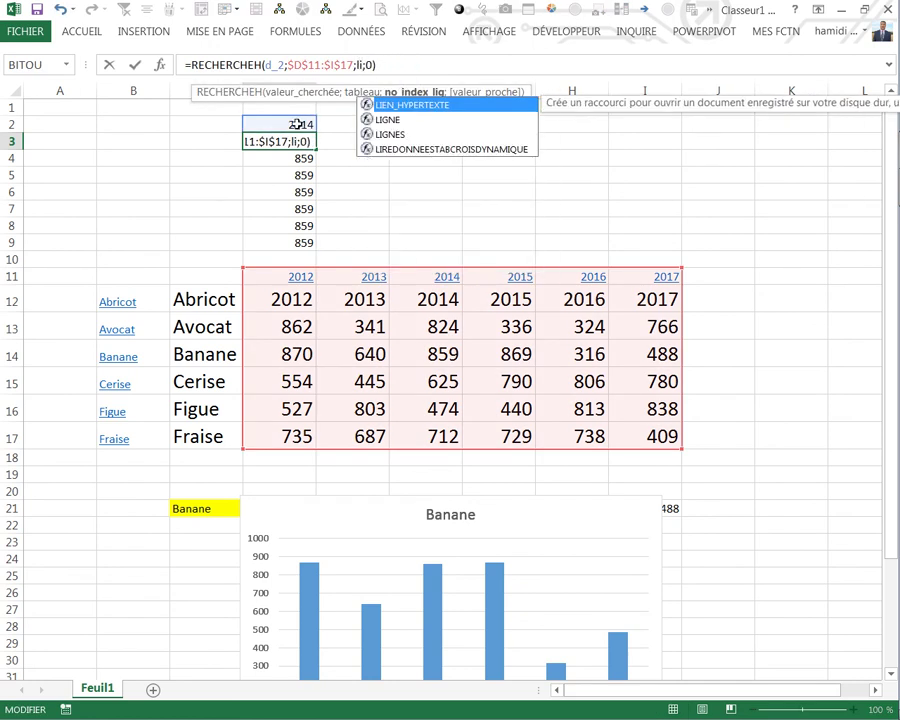
{"action": "double_click", "coordinate": [391, 119]}
{"action": "type", "text": ")"}
{"action": "key", "text": "Return"}
{"action": "left_click", "coordinate": [297, 141]}
{"action": "mouse_move", "coordinate": [316, 149]}
{"action": "left_mouse_down"}
{"action": "mouse_move", "coordinate": [316, 243]}
{"action": "mouse_move", "coordinate": [304, 243]}
{"action": "left_mouse_up"}
{"action": "key", "text": "Delete"}
Step: Test the year links against the 2013 column values, ending on 2016, then select D3:D7
{"action": "left_click", "coordinate": [366, 230]}
{"action": "mouse_move", "coordinate": [372, 277]}
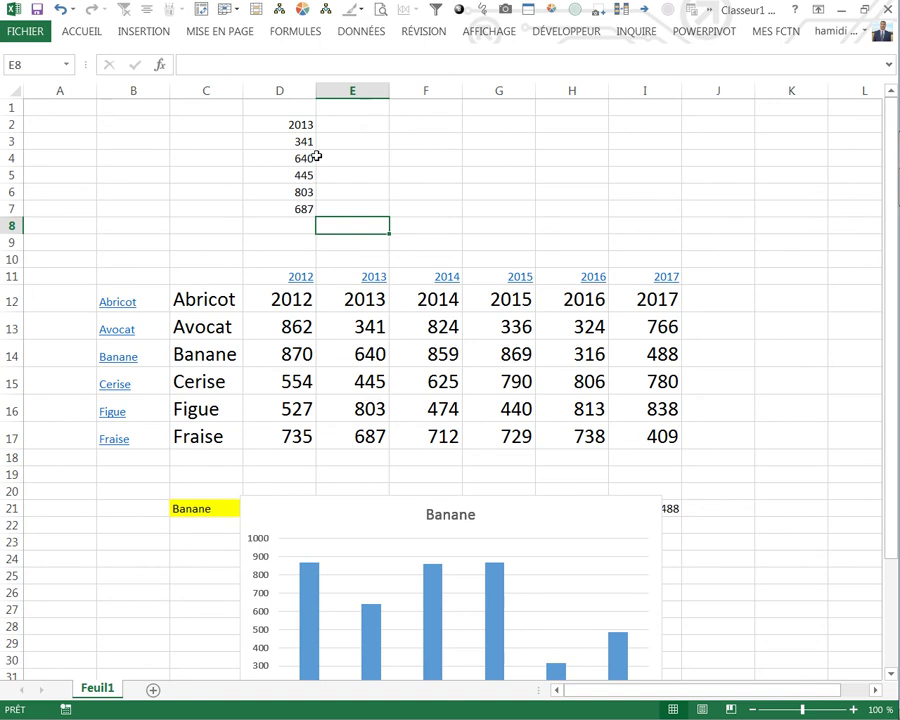
{"action": "left_click", "coordinate": [379, 410]}
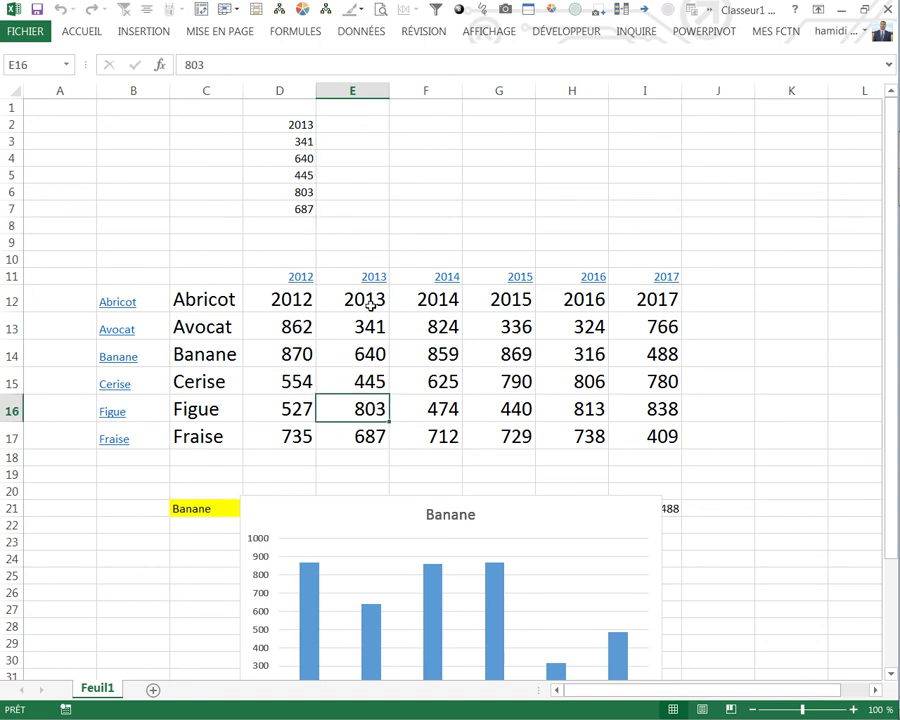
{"action": "left_click", "coordinate": [372, 434]}
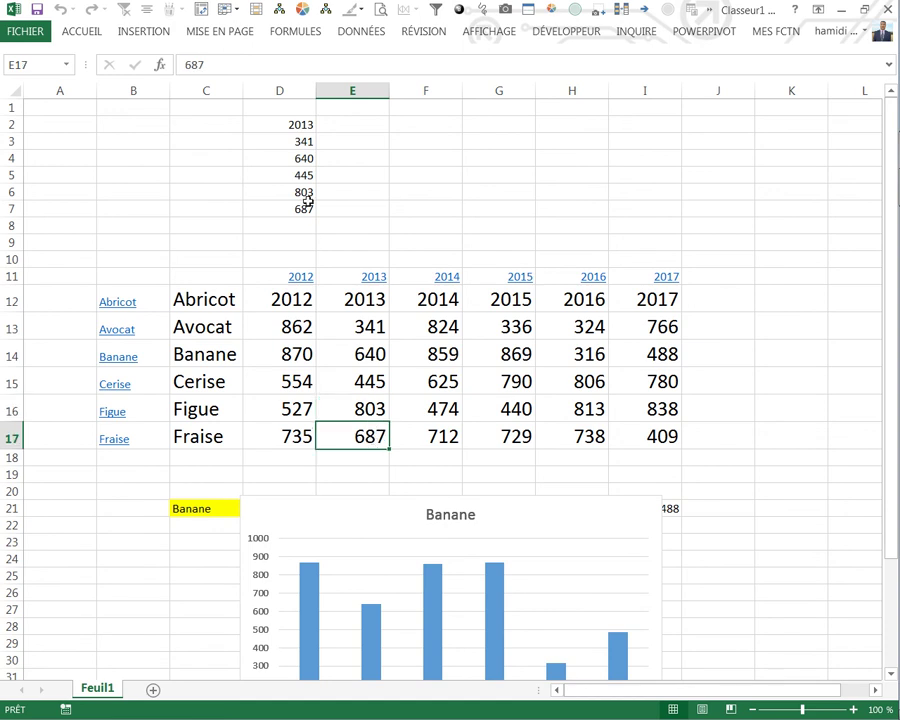
{"action": "mouse_move", "coordinate": [393, 278]}
{"action": "mouse_move", "coordinate": [562, 282]}
{"action": "left_click", "coordinate": [426, 192]}
{"action": "left_click_drag", "start_coordinate": [287, 140], "coordinate": [289, 208]}
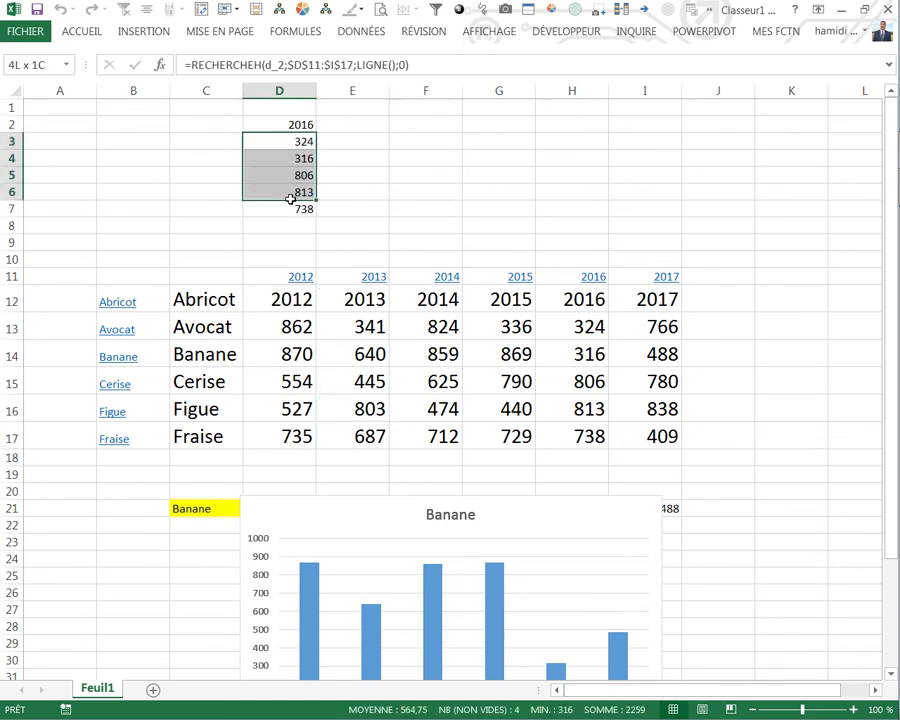
{"action": "left_click", "coordinate": [121, 36]}
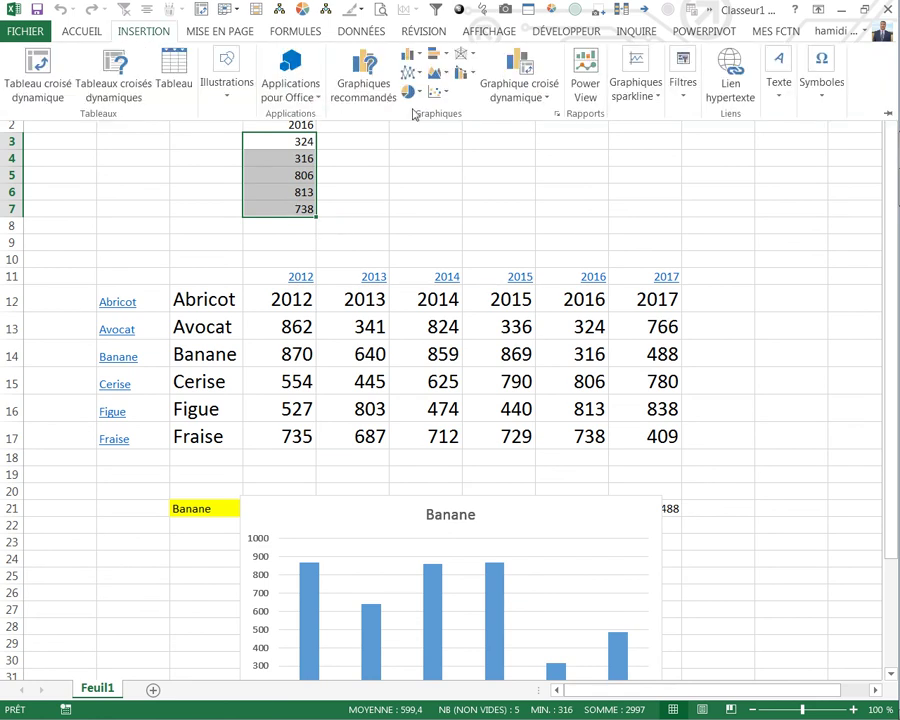
Step: Insert a 3D pie chart of D3:D7 and place it up and right of the data
{"action": "left_click", "coordinate": [410, 91]}
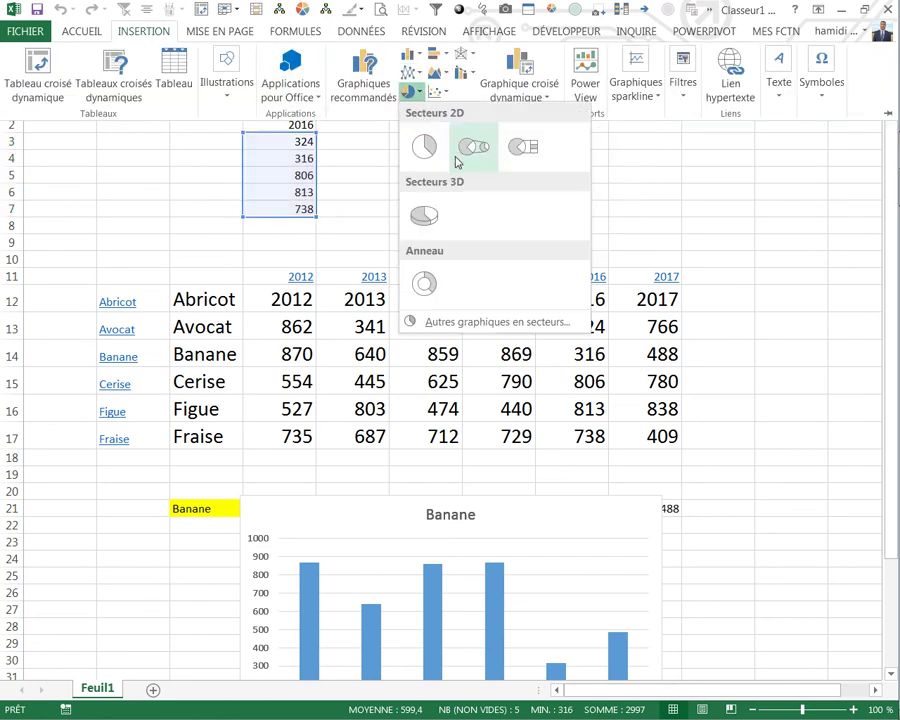
{"action": "left_click", "coordinate": [427, 216]}
{"action": "left_click_drag", "start_coordinate": [553, 282], "coordinate": [716, 124]}
{"action": "left_click", "coordinate": [650, 138]}
Step: Link the pie chart's title to a worksheet cell, pointing it at D3
{"action": "left_click", "coordinate": [216, 70]}
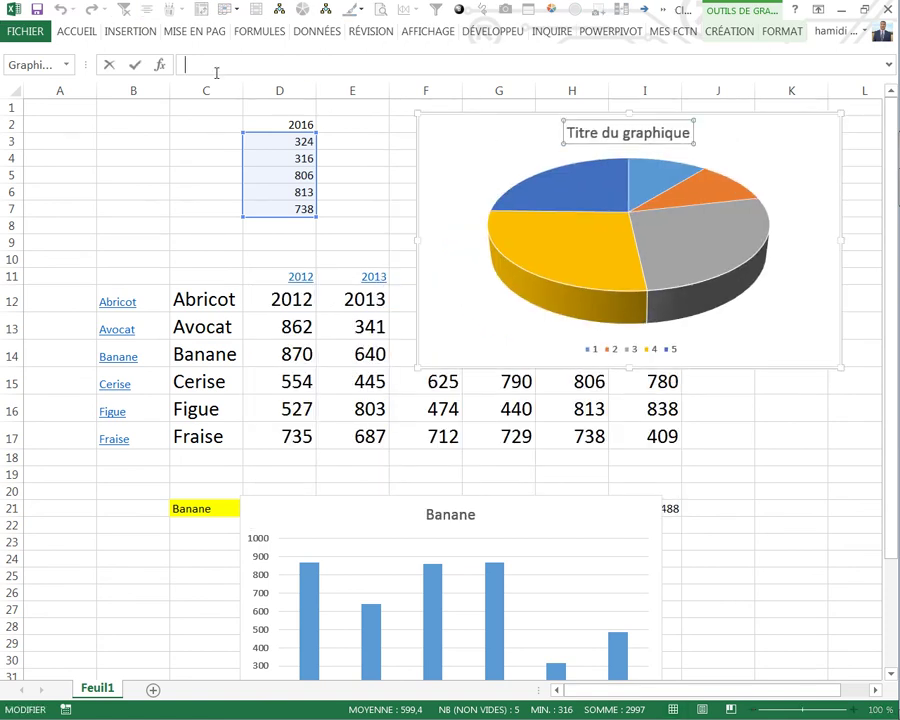
{"action": "type", "text": "="}
{"action": "left_click", "coordinate": [181, 145]}
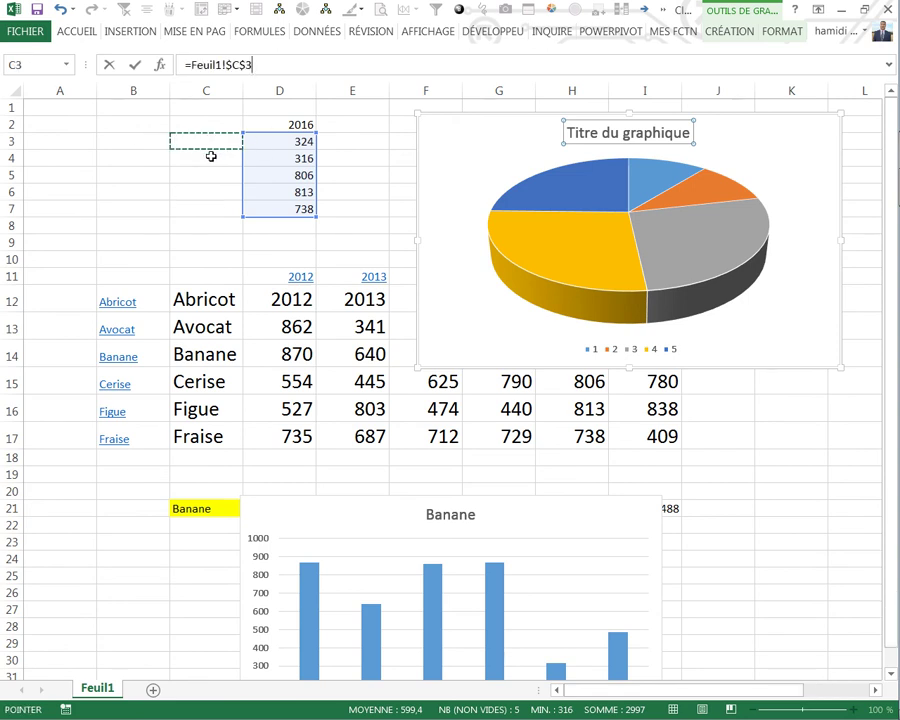
{"action": "key", "text": "Return"}
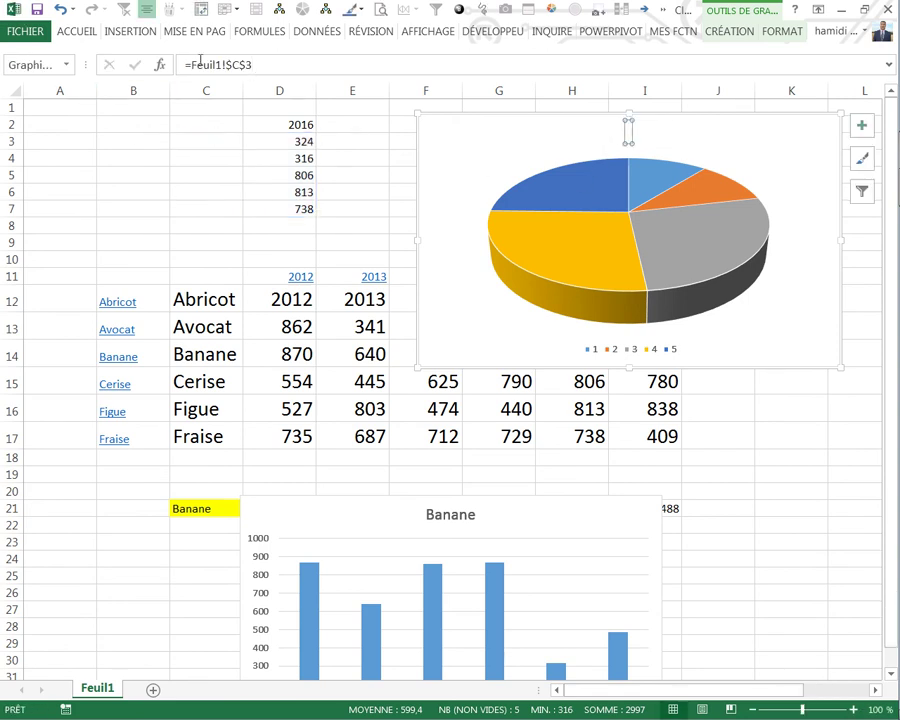
{"action": "left_click", "coordinate": [252, 64]}
{"action": "left_click", "coordinate": [244, 85]}
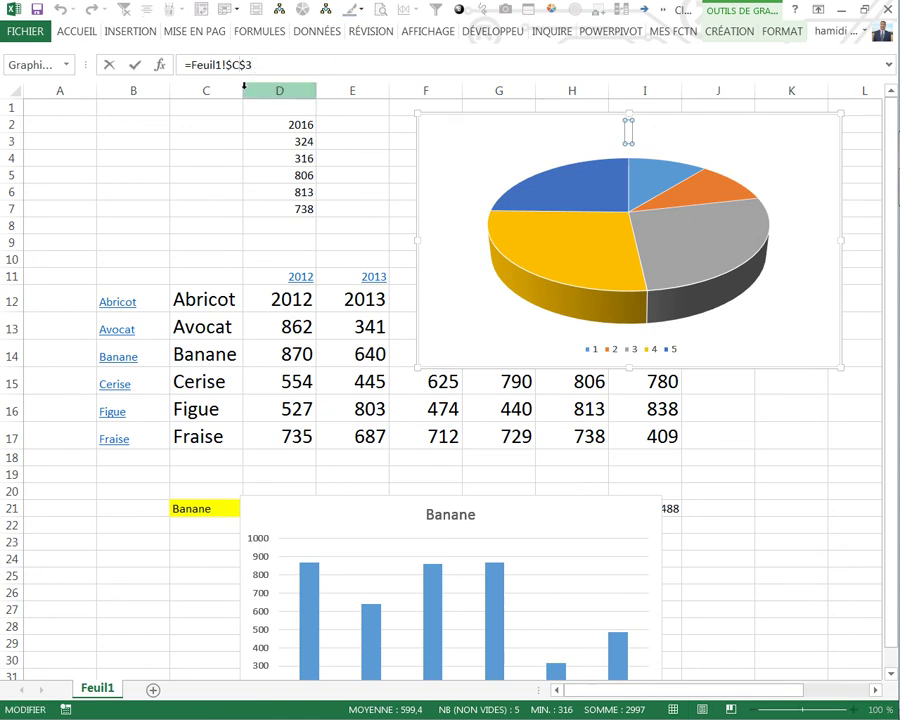
{"action": "type", "text": "d"}
{"action": "key", "text": "Return"}
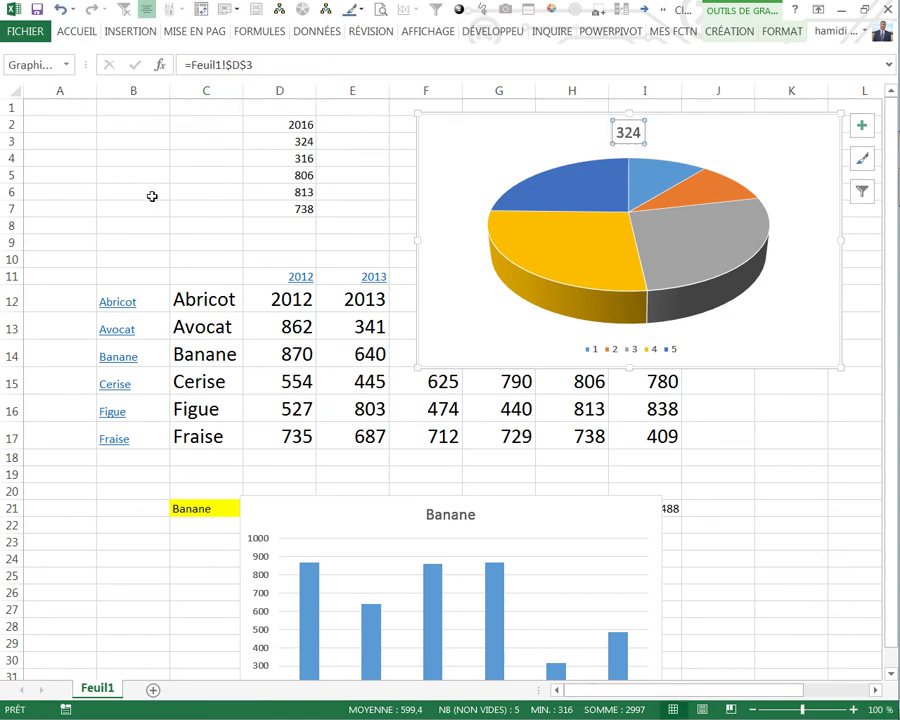
Step: Repoint the chart title's link to cell D4 so it reads 316
{"action": "left_click", "coordinate": [151, 193]}
{"action": "left_click", "coordinate": [287, 125]}
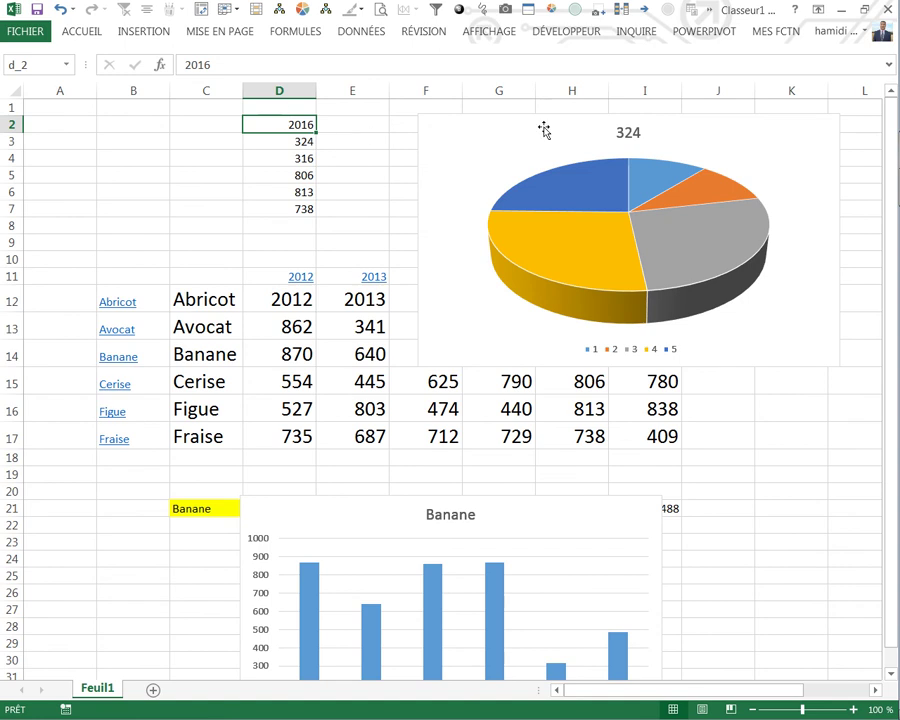
{"action": "left_click", "coordinate": [620, 130]}
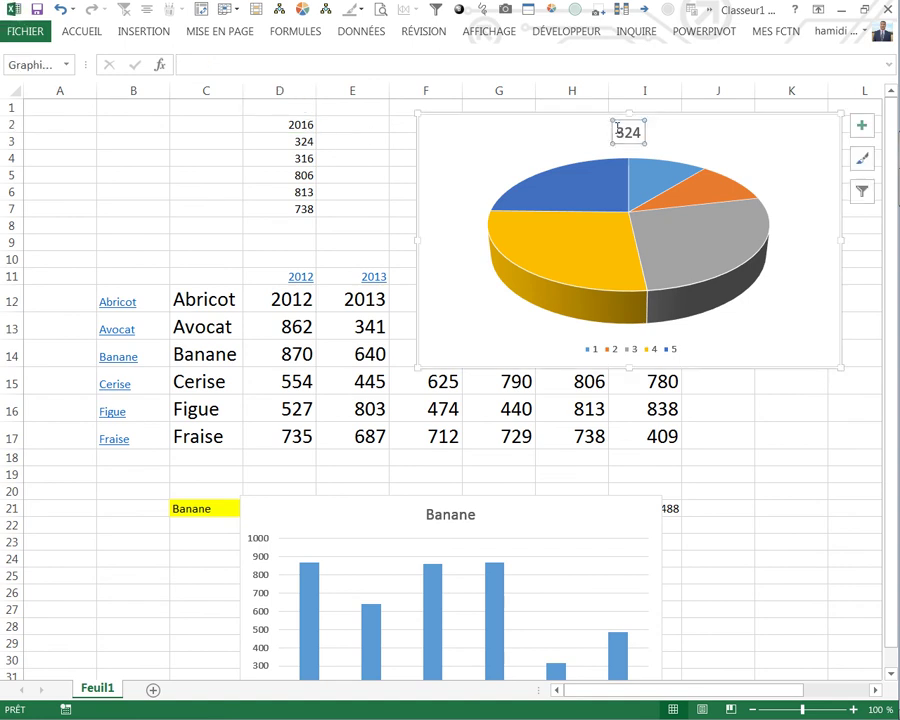
{"action": "left_click", "coordinate": [268, 64]}
{"action": "type", "text": "4"}
{"action": "key", "text": "Return"}
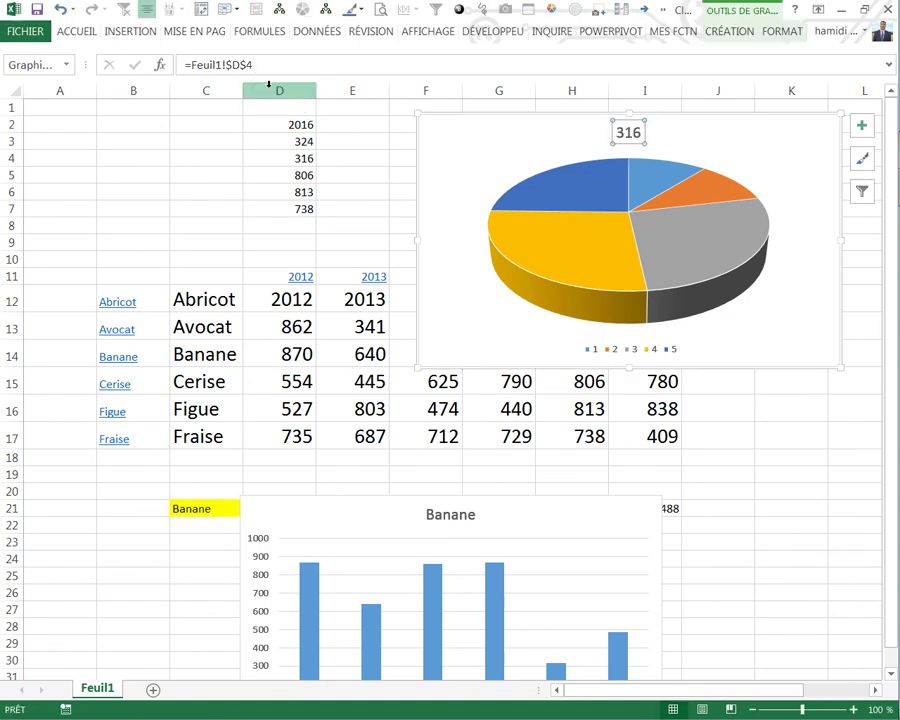
{"action": "left_click", "coordinate": [208, 156]}
Step: Give the pie chart area No Fill for a transparent background
{"action": "left_click", "coordinate": [450, 366]}
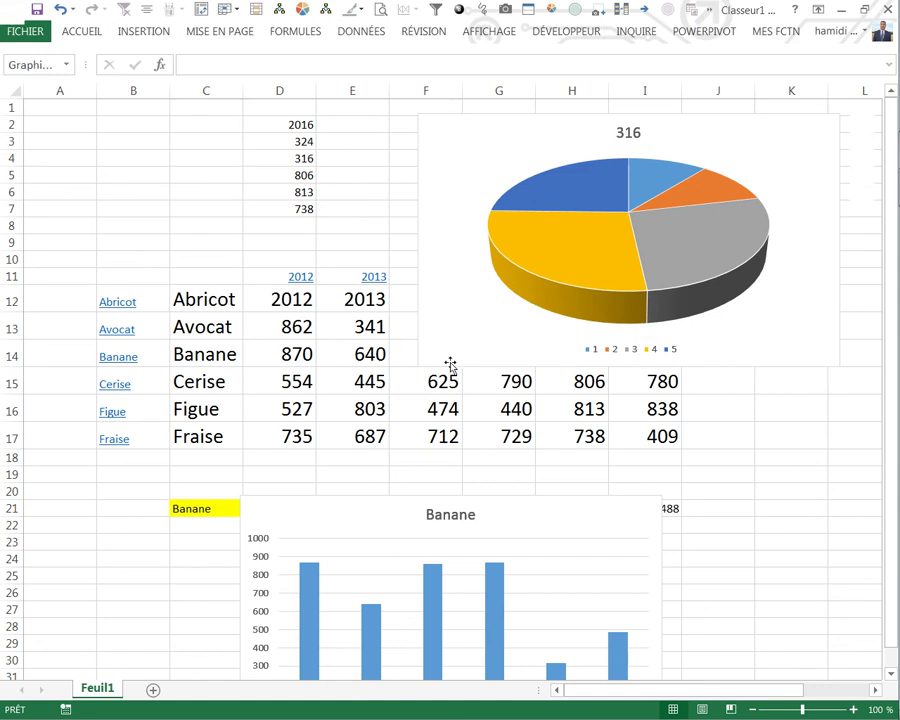
{"action": "right_click", "coordinate": [450, 362]}
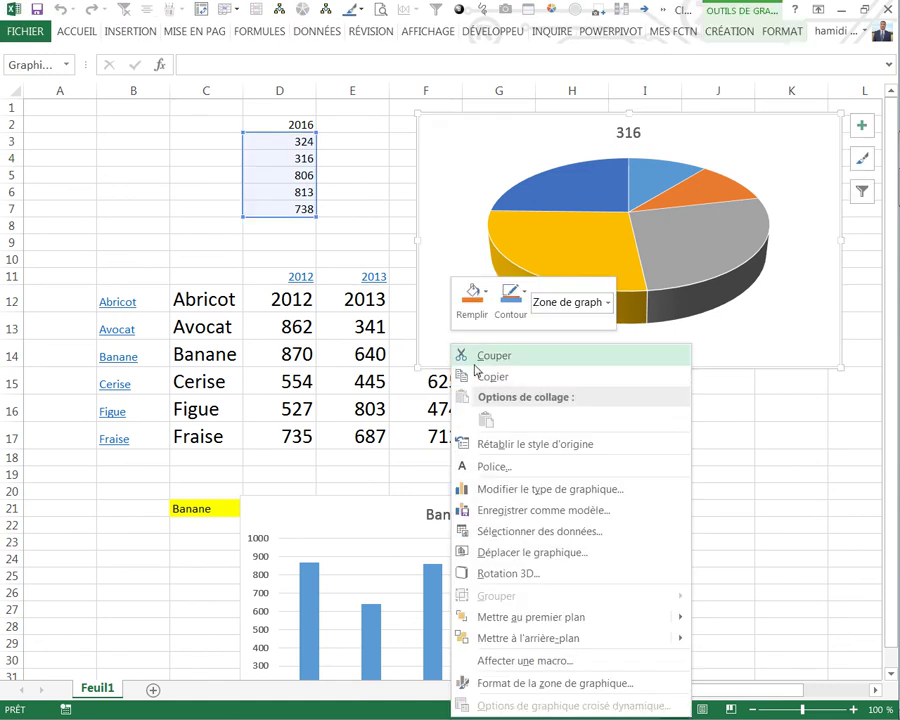
{"action": "left_click", "coordinate": [472, 296]}
{"action": "left_click", "coordinate": [510, 487]}
{"action": "left_click", "coordinate": [298, 275]}
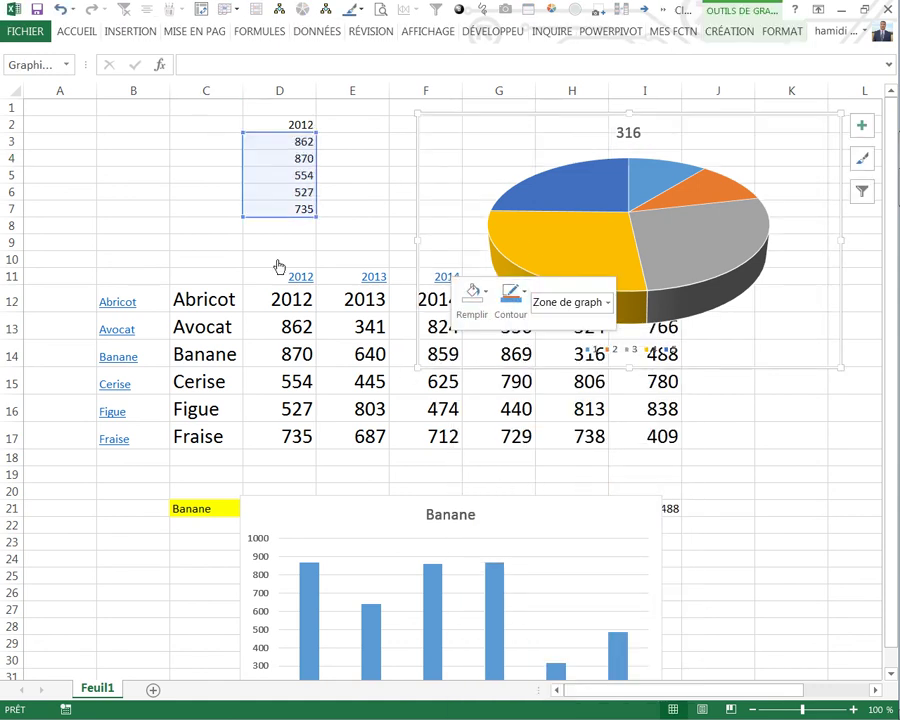
Step: Nudge the pie chart right and up and shrink it to a shorter box
{"action": "left_click", "coordinate": [726, 360]}
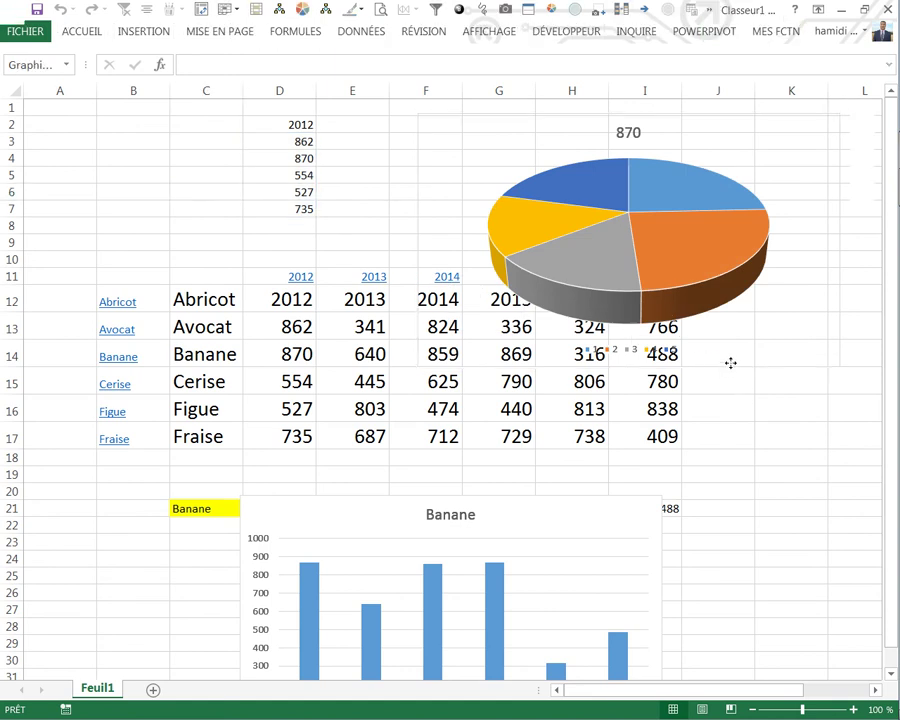
{"action": "left_click_drag", "start_coordinate": [740, 365], "coordinate": [779, 351]}
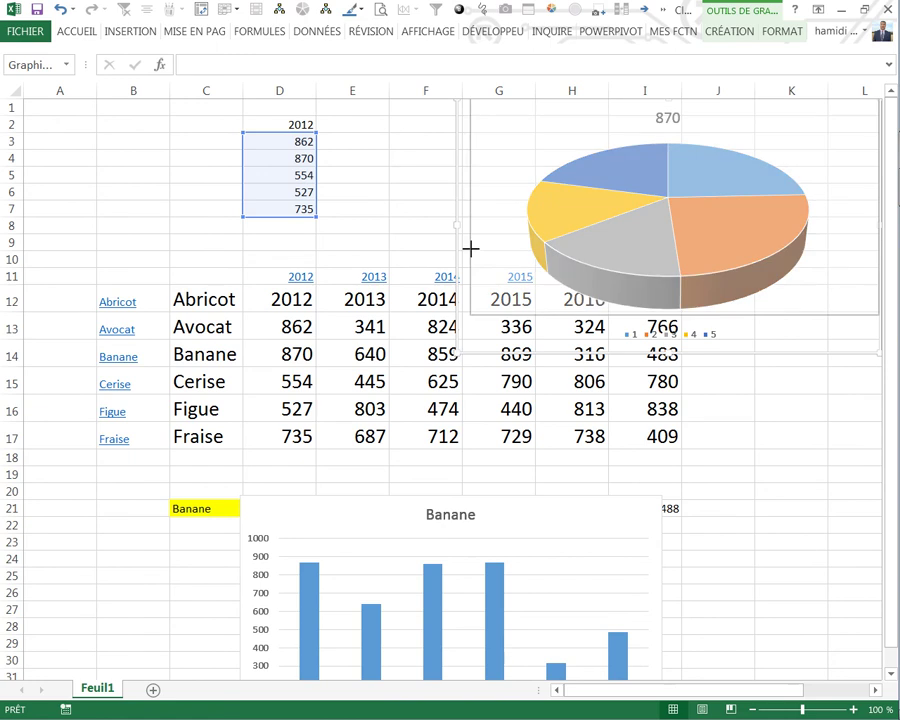
{"action": "left_click_drag", "start_coordinate": [458, 353], "coordinate": [464, 213]}
{"action": "left_click", "coordinate": [350, 257]}
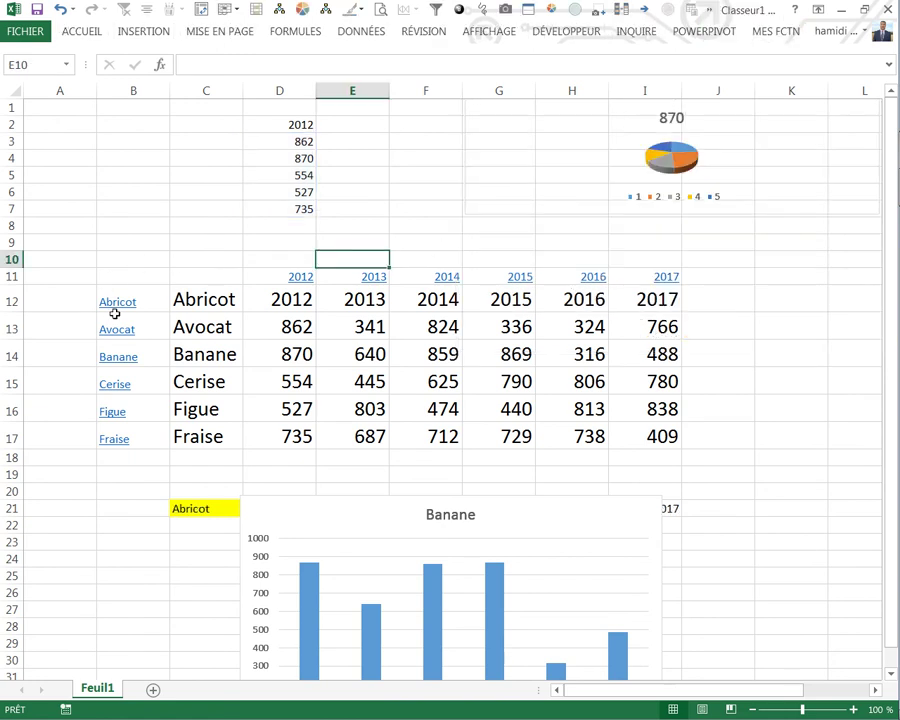
Step: Resize the pie chart down and left into a compact box above the year headers
{"action": "mouse_move", "coordinate": [114, 330]}
{"action": "mouse_move", "coordinate": [110, 412]}
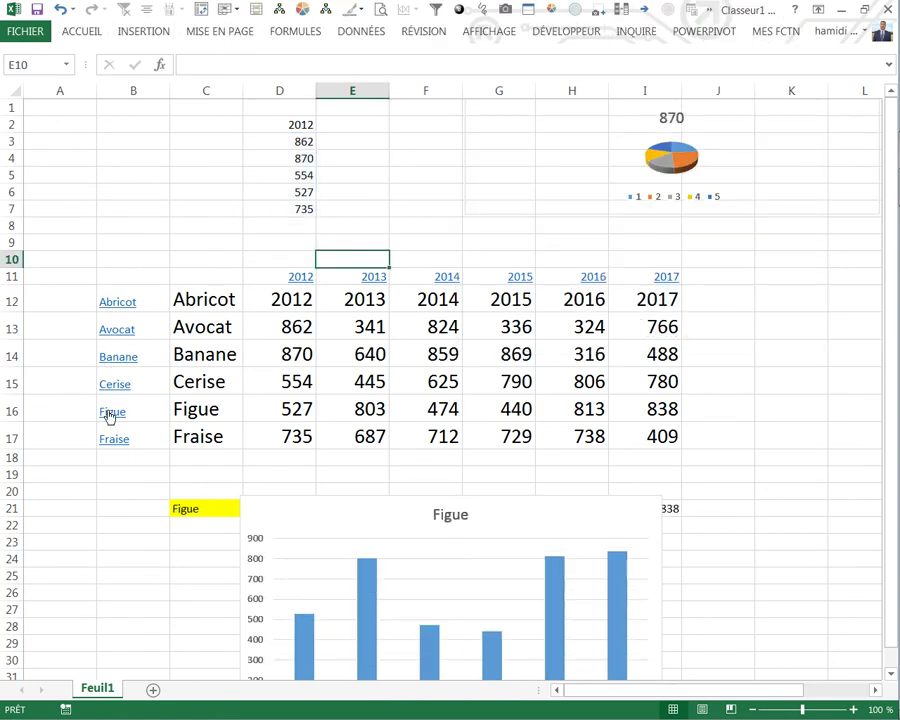
{"action": "mouse_move", "coordinate": [373, 277]}
{"action": "mouse_move", "coordinate": [518, 278]}
{"action": "left_click", "coordinate": [469, 221]}
{"action": "left_click_drag", "start_coordinate": [469, 221], "coordinate": [346, 280]}
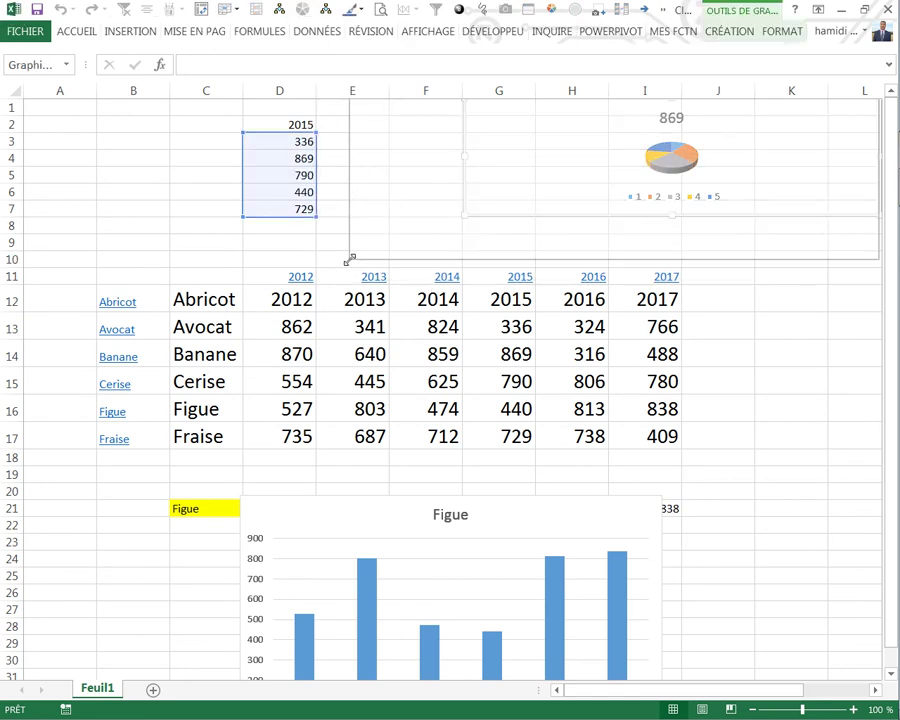
{"action": "left_click_drag", "start_coordinate": [346, 280], "coordinate": [349, 259]}
{"action": "left_click", "coordinate": [183, 241]}
Step: Delete the pie chart's legend so the pie grows larger
{"action": "mouse_move", "coordinate": [415, 278]}
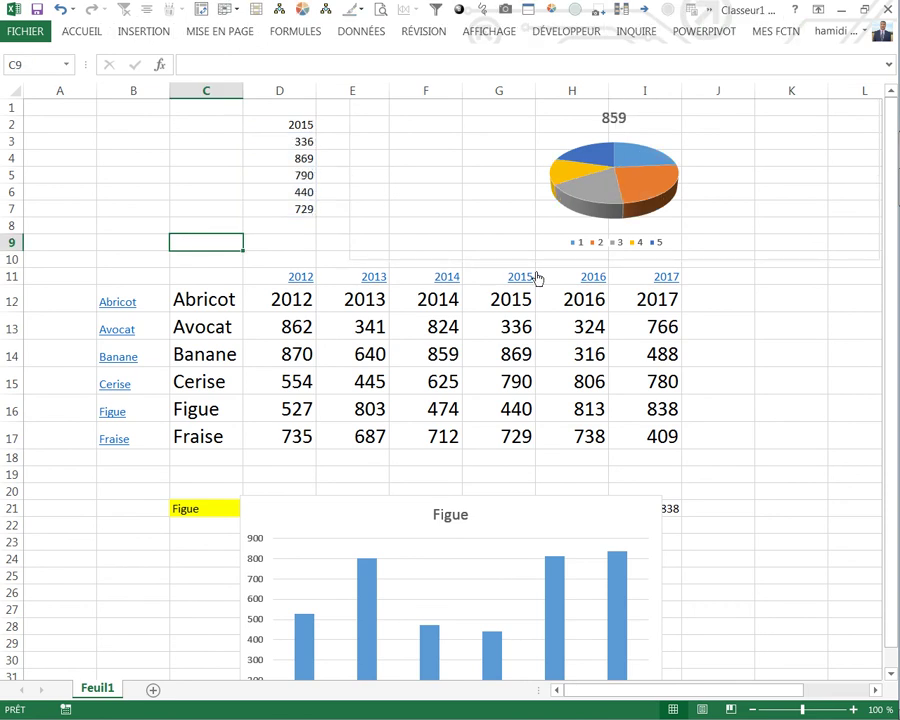
{"action": "mouse_move", "coordinate": [668, 281]}
{"action": "left_click", "coordinate": [644, 242]}
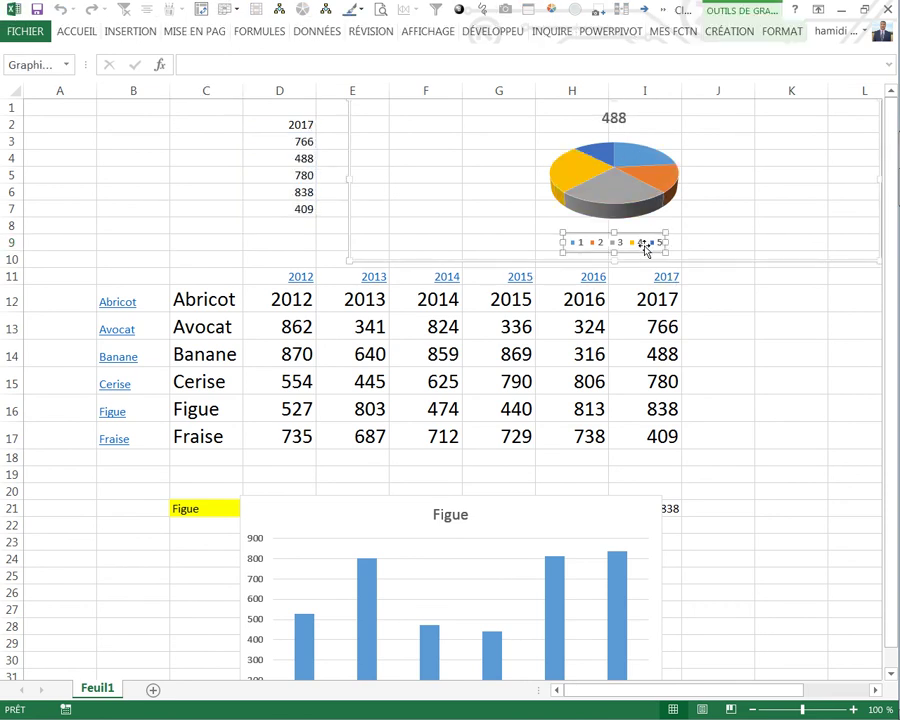
{"action": "key", "text": "Delete"}
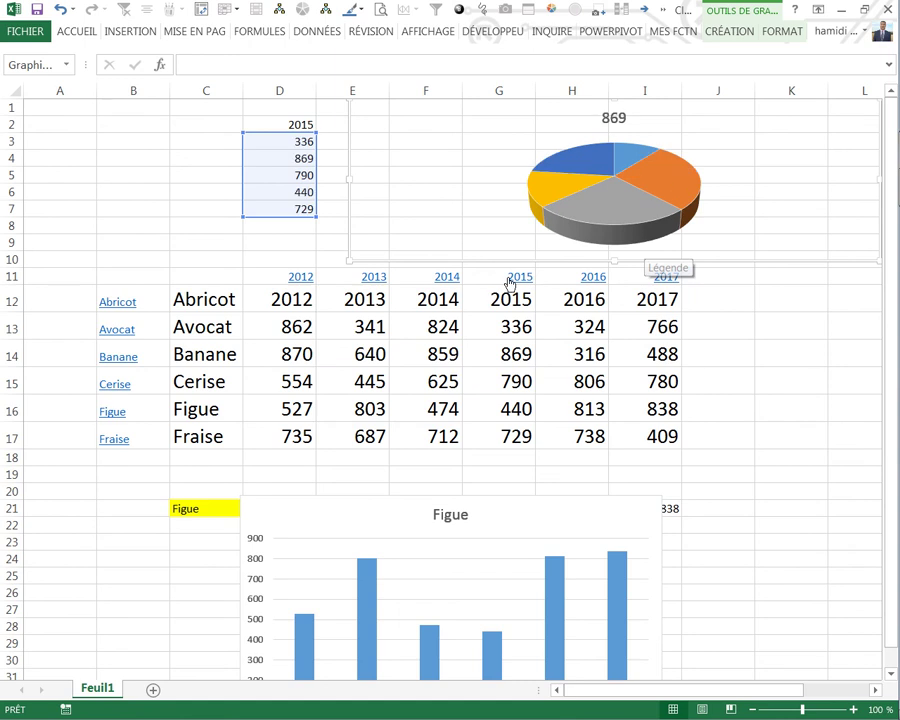
{"action": "mouse_move", "coordinate": [424, 283]}
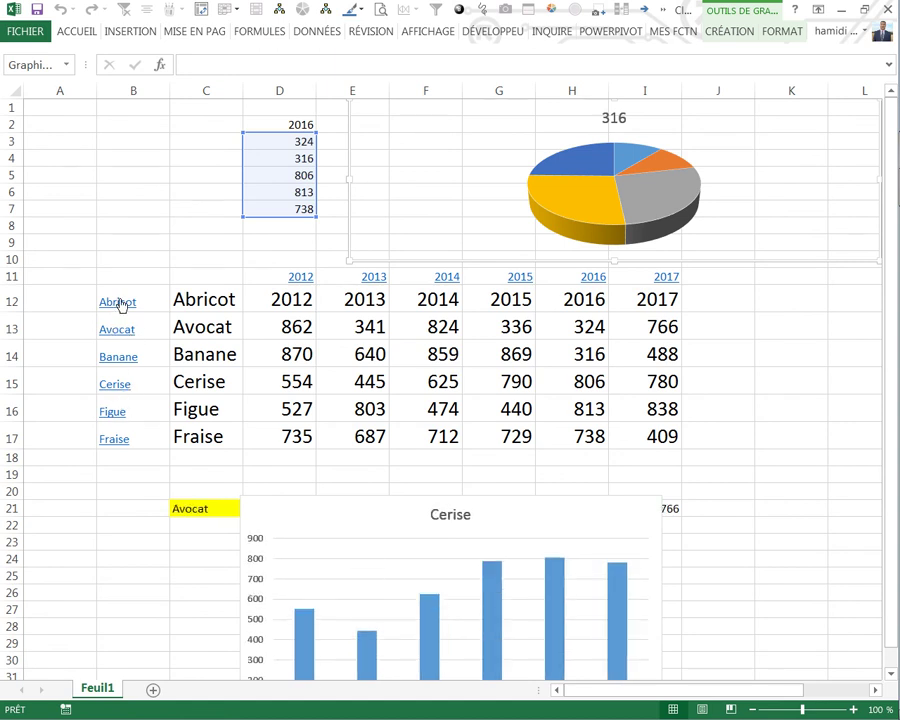
{"action": "key", "text": "Escape"}
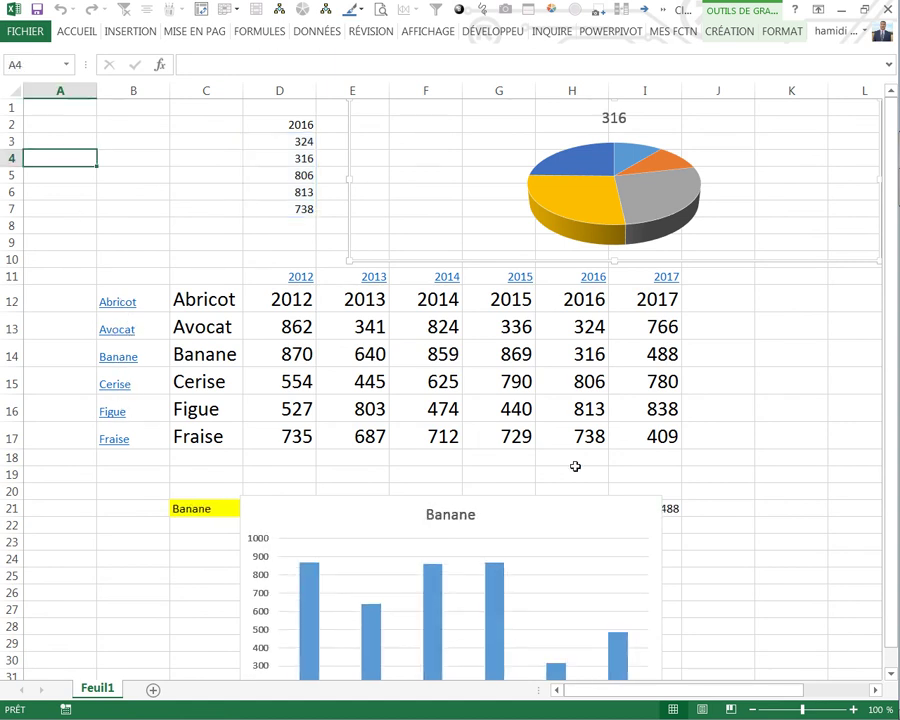
Step: Enter the author's name in A26 and the date 01-04-2017 in A27
{"action": "left_click", "coordinate": [372, 456]}
{"action": "left_click", "coordinate": [430, 456]}
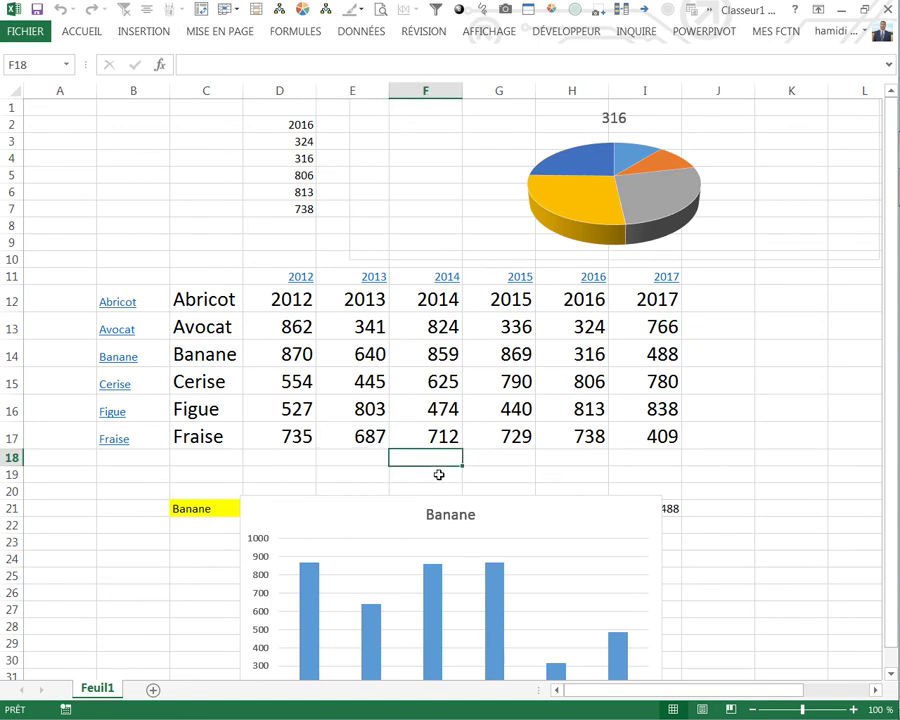
{"action": "left_click", "coordinate": [87, 589]}
{"action": "type", "text": "sihamidi"}
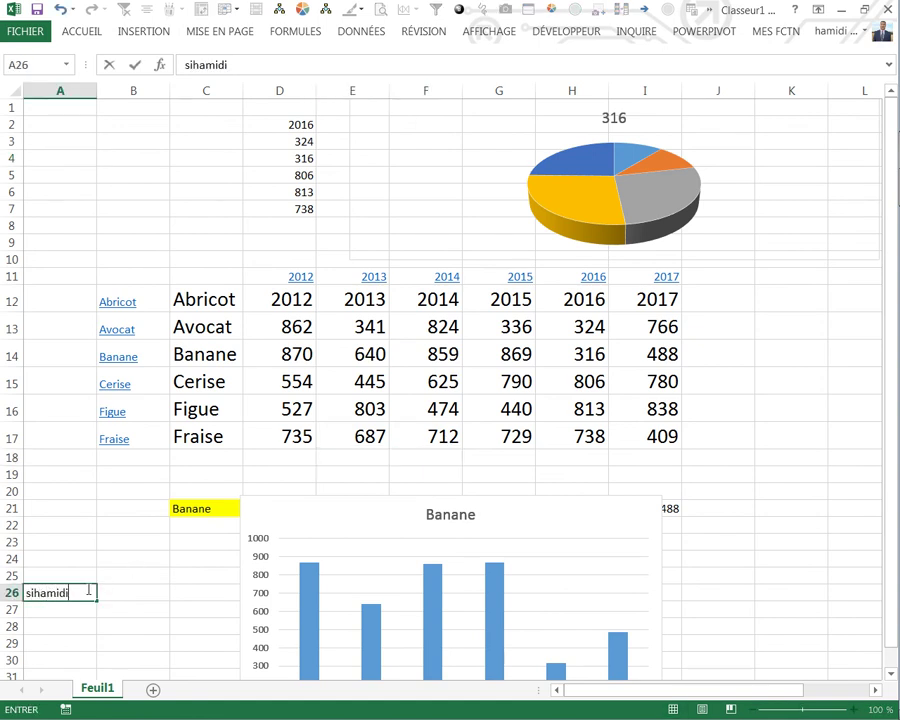
{"action": "key", "text": "Return"}
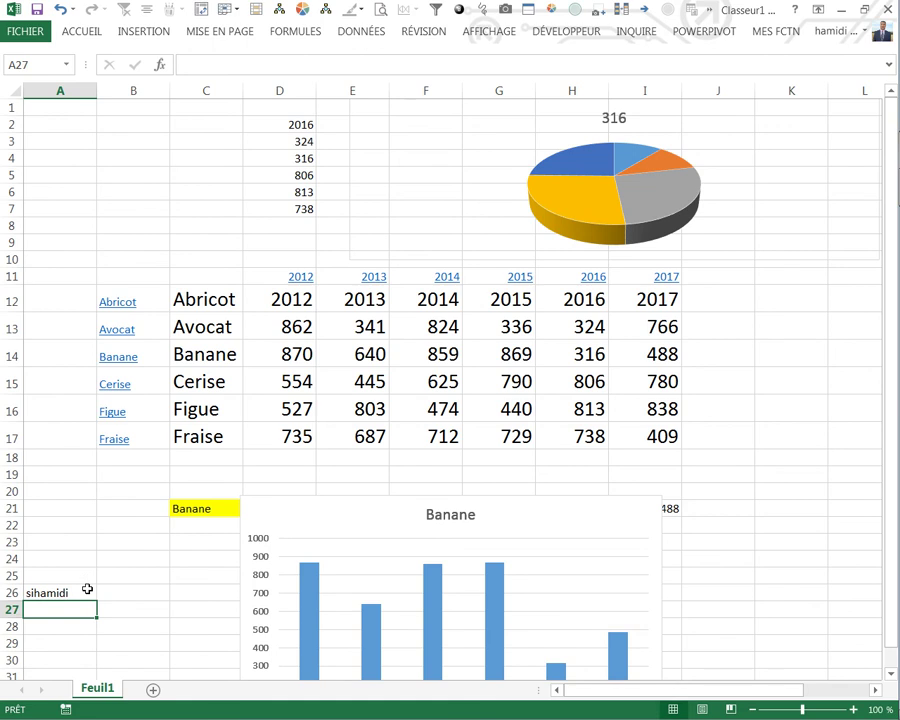
{"action": "type", "text": "01-04-2017"}
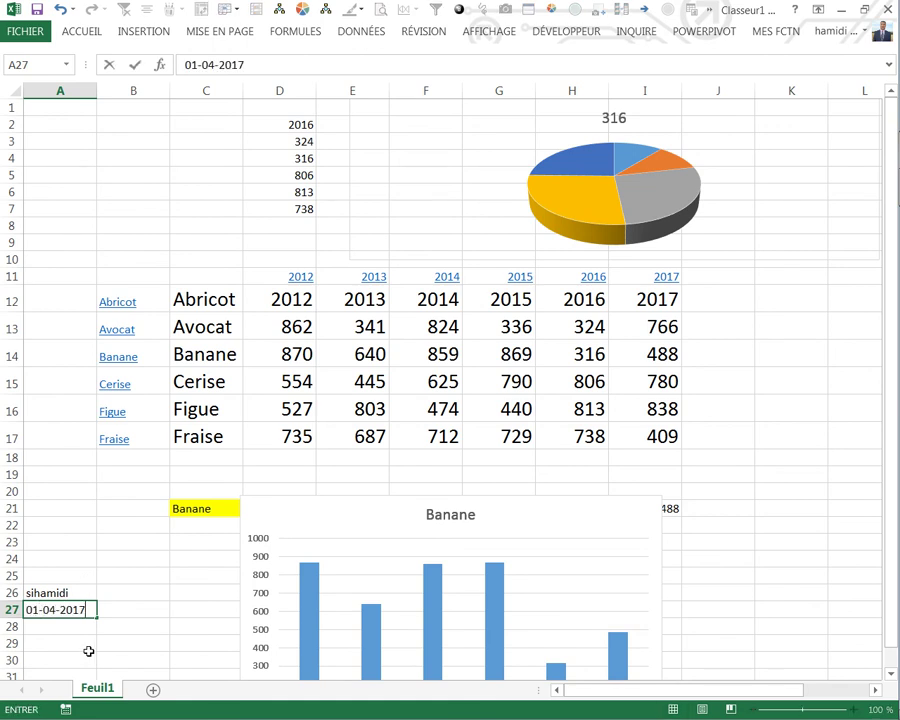
{"action": "left_click", "coordinate": [153, 575]}
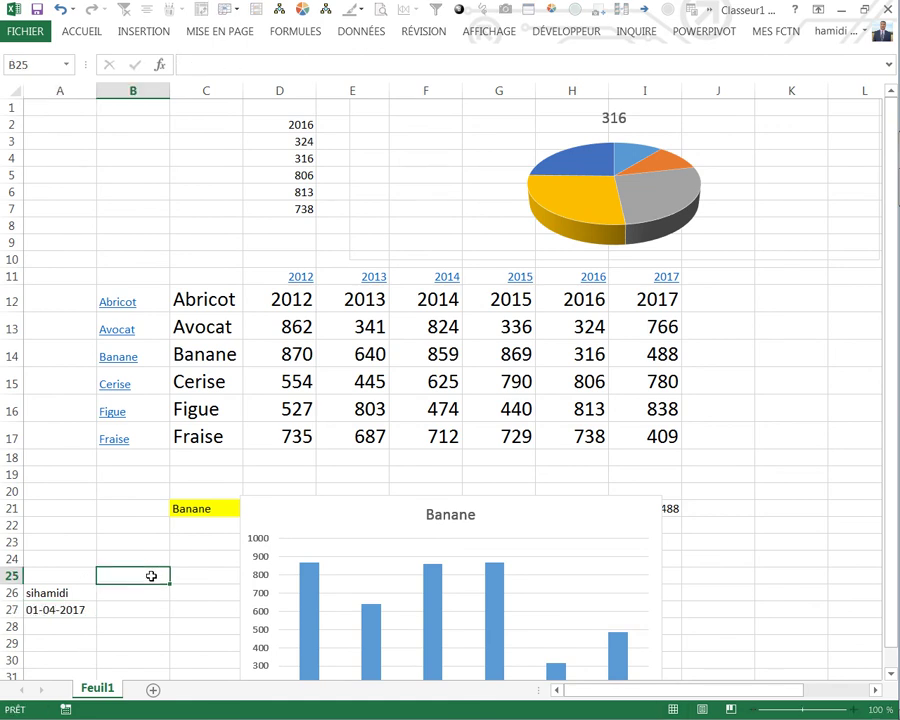